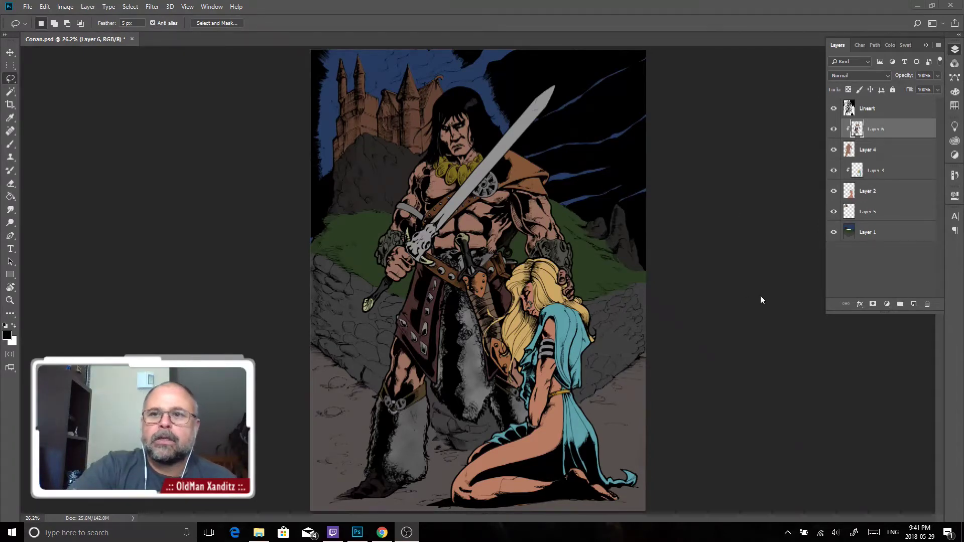
Hide the Lineart layer to check the flats, drop the figure selection, then show Lineart again
left_click(834, 110)
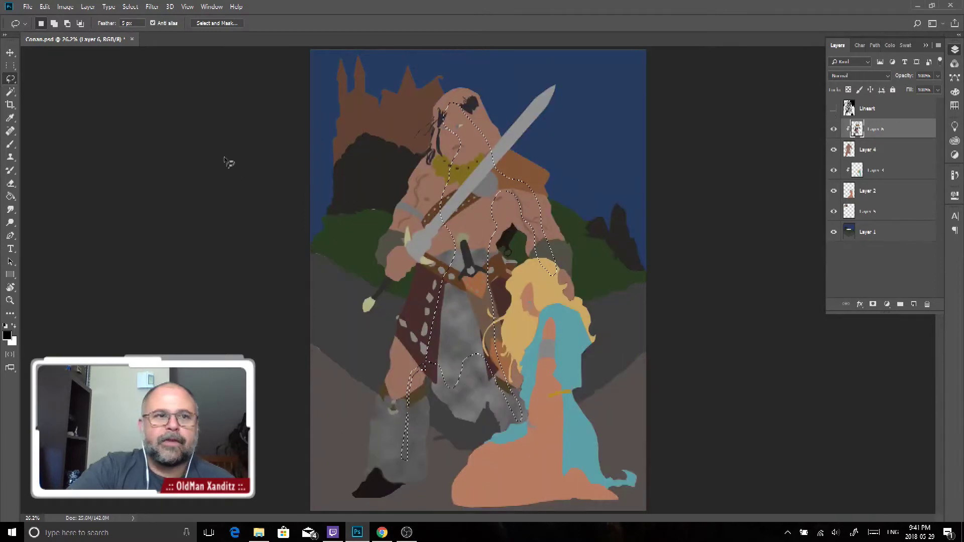
key("ctrl+d")
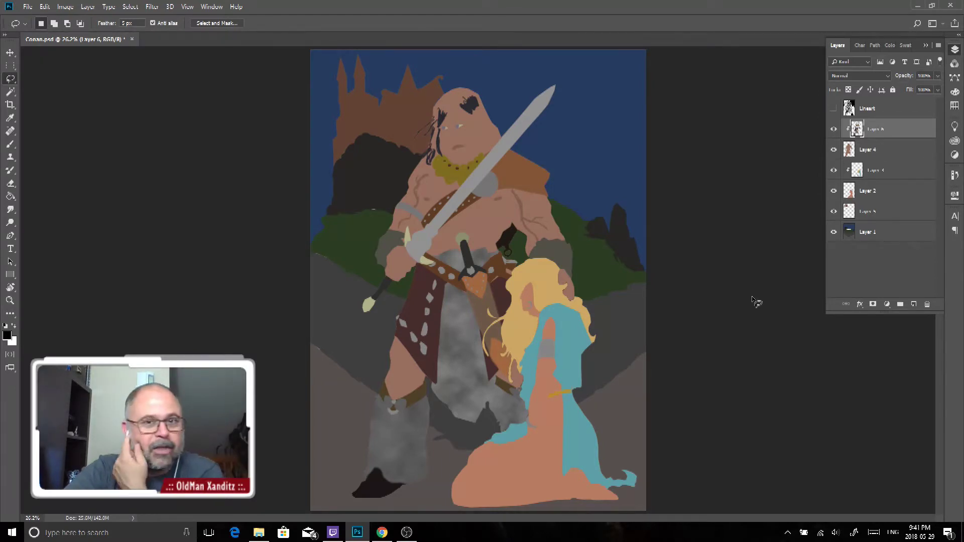
left_click(854, 233)
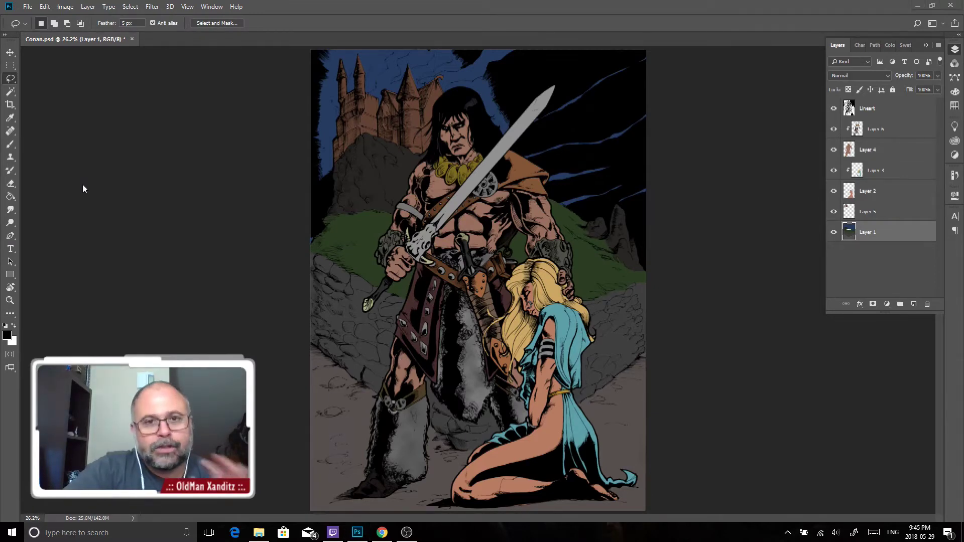
Switch to the Polygonal Lasso Tool and zoom in on Conan's upper body
right_click(9, 81)
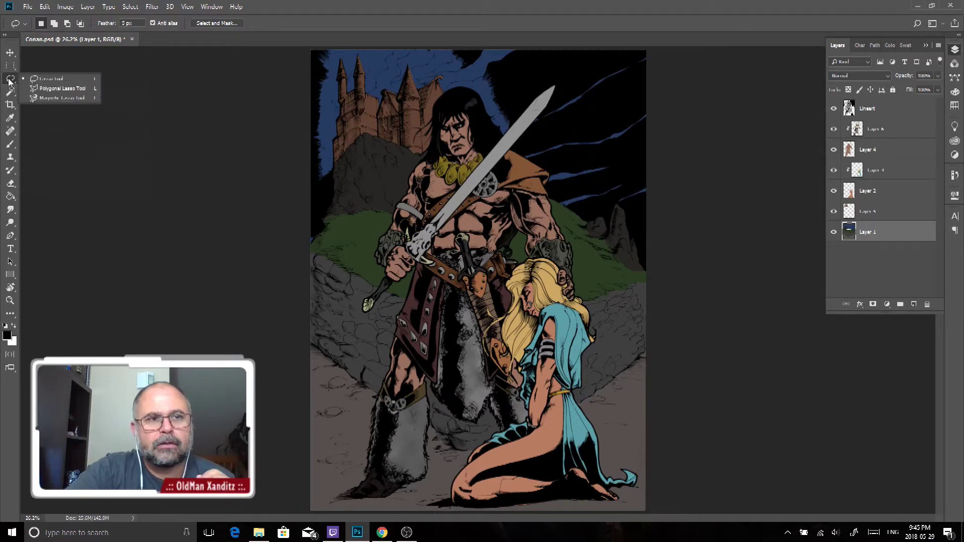
left_click(33, 89)
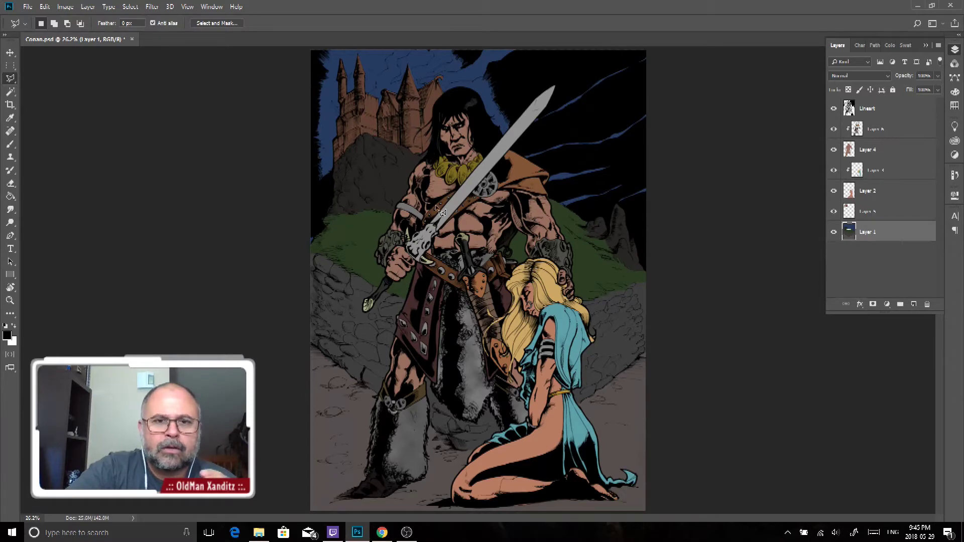
key("z")
left_click_drag(440, 211, 472, 211)
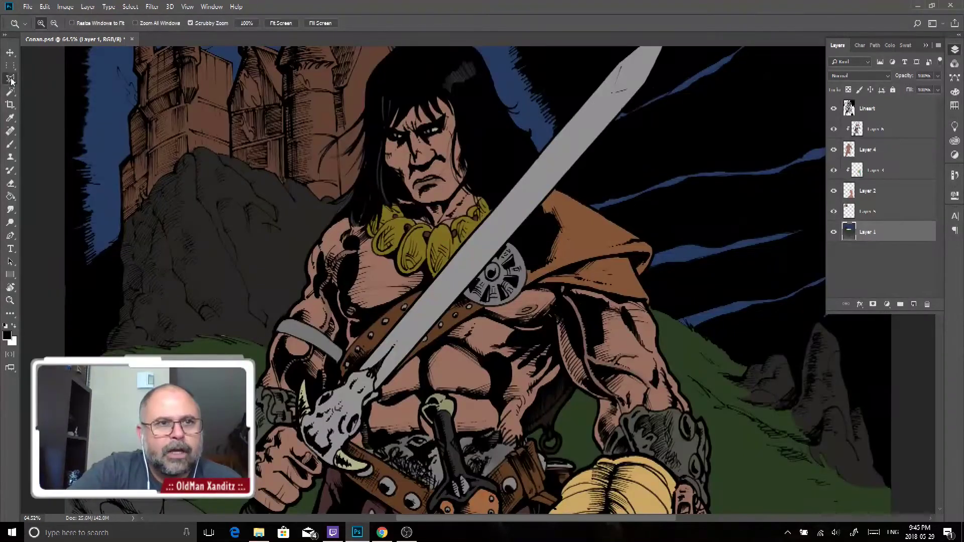
left_click(11, 79)
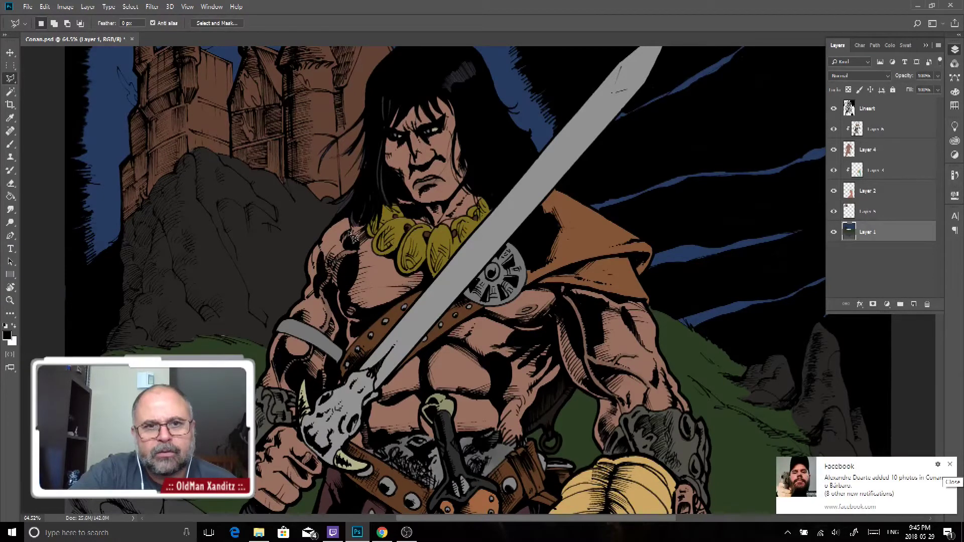
Outline a six-corner shadow area on the left side of Conan's chest
left_click(350, 236)
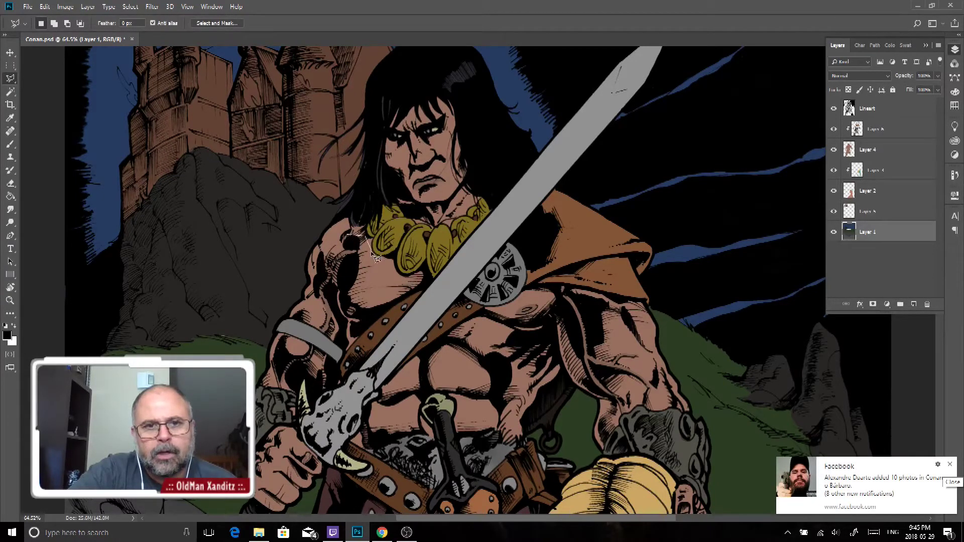
left_click(370, 265)
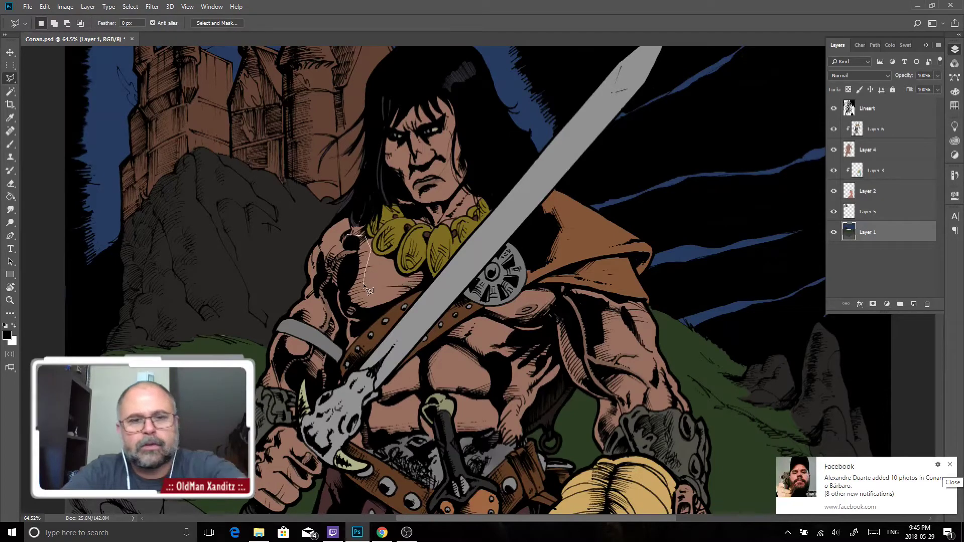
left_click(365, 282)
left_click(371, 300)
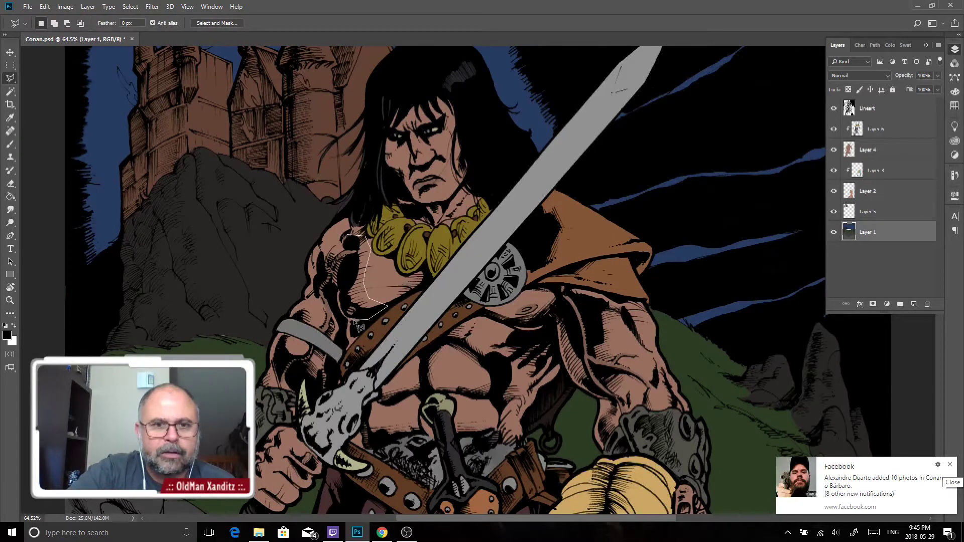
left_click(354, 321)
left_click(336, 306)
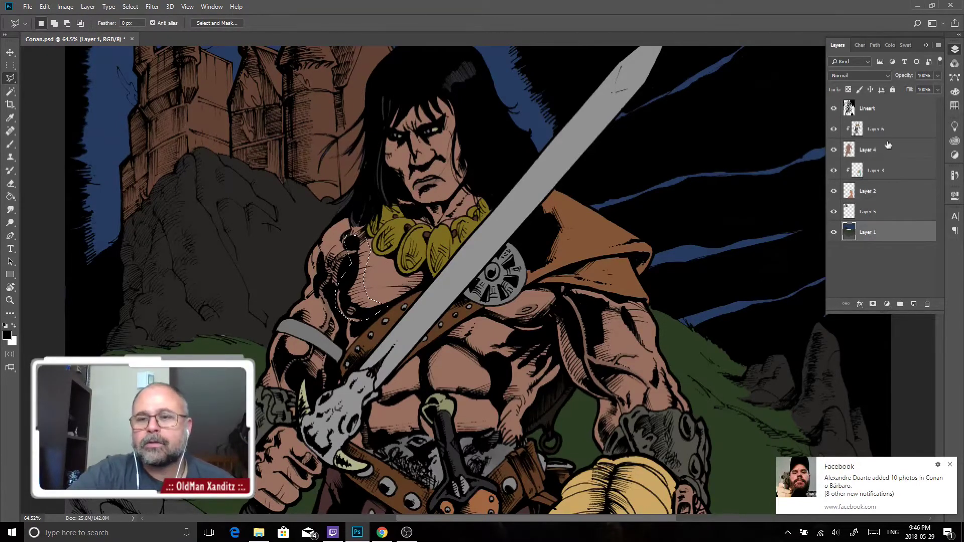
Toggle Layer 4 and Layer 6 colours to compare, then make Layer 6 the working layer
left_click(883, 154)
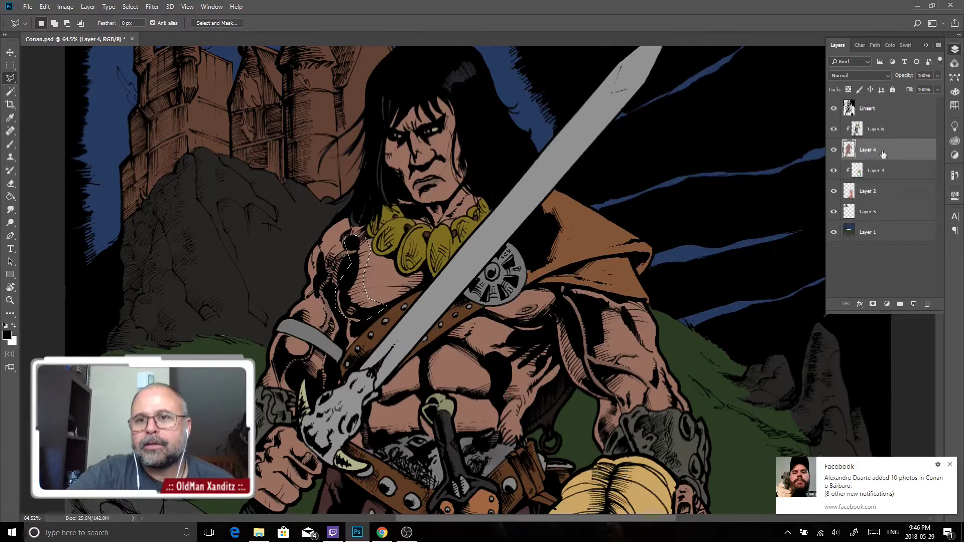
left_click(834, 150)
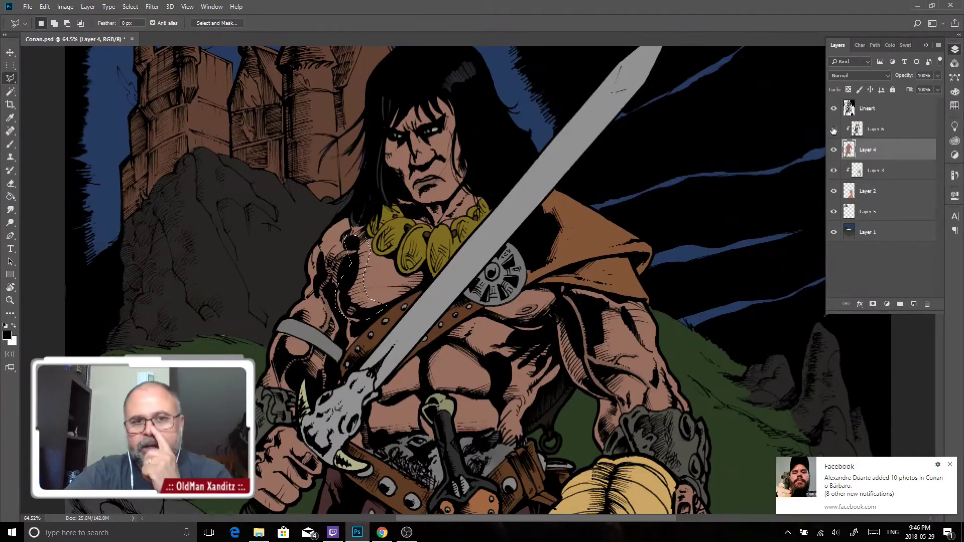
left_click(833, 130)
left_click(834, 130)
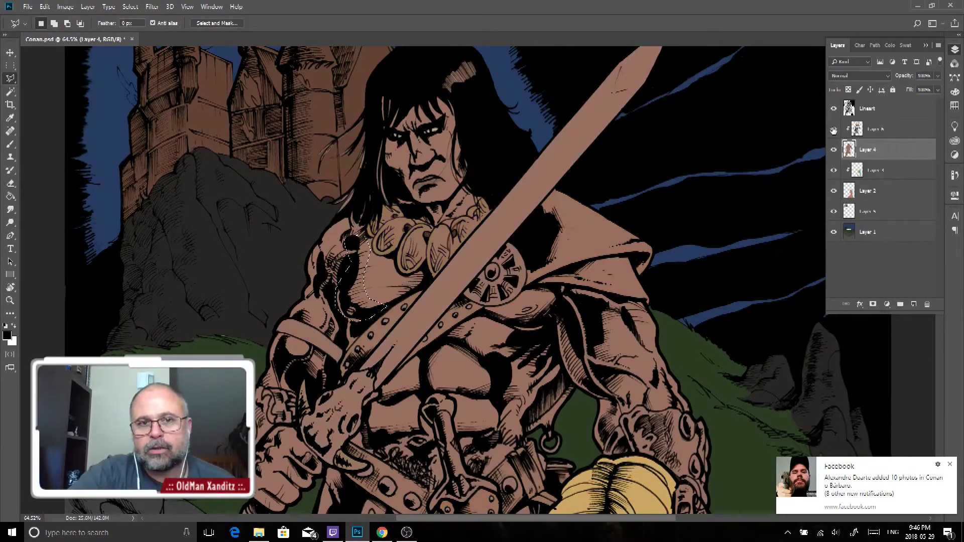
left_click(833, 130)
left_click(833, 130)
left_click(877, 129)
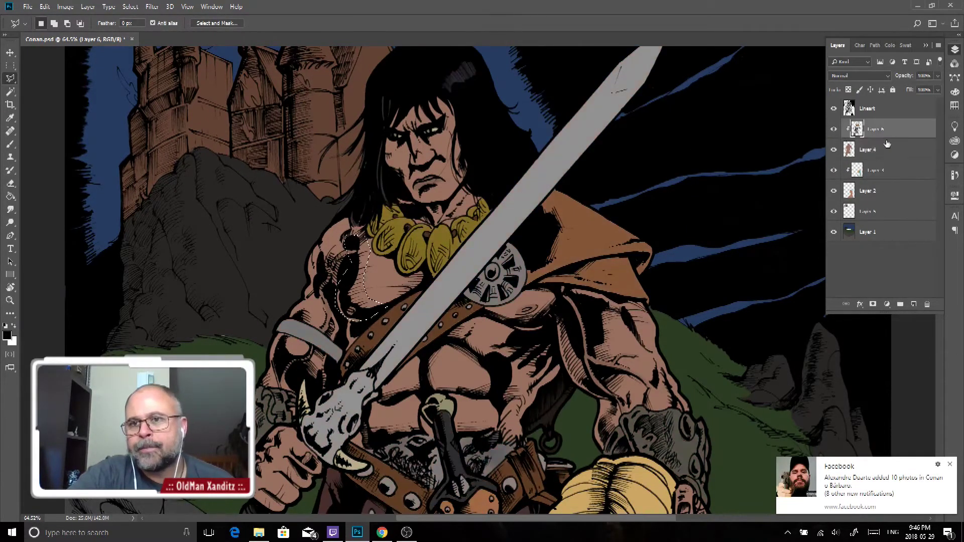
Add a new Layer 7 above Layer 6 and clip it to the colours below
left_click(914, 304)
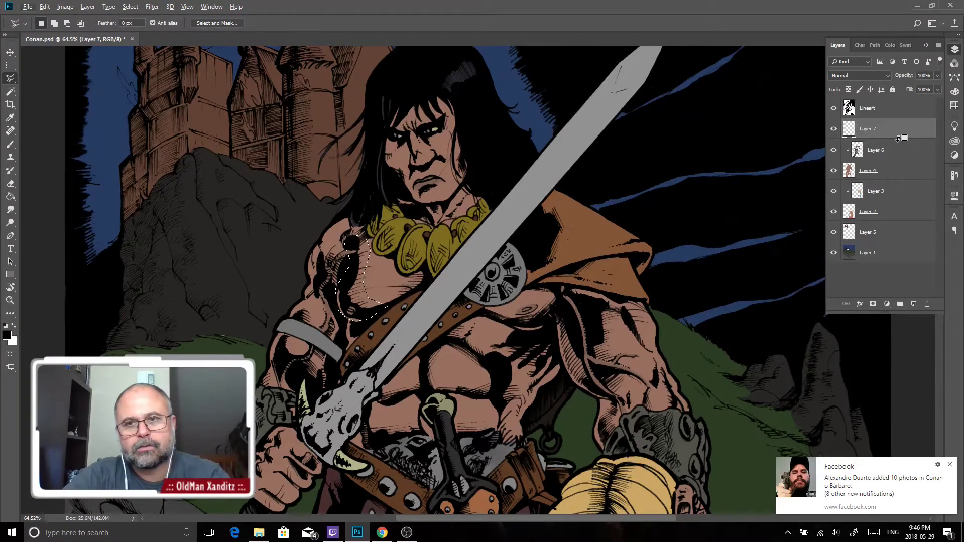
left_click_drag(898, 145, 902, 138)
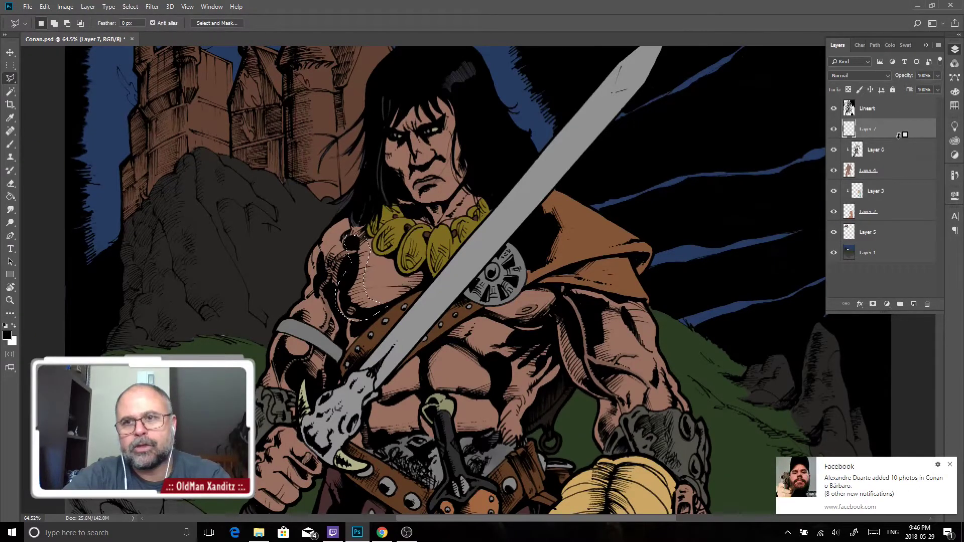
left_click(899, 135, "alt")
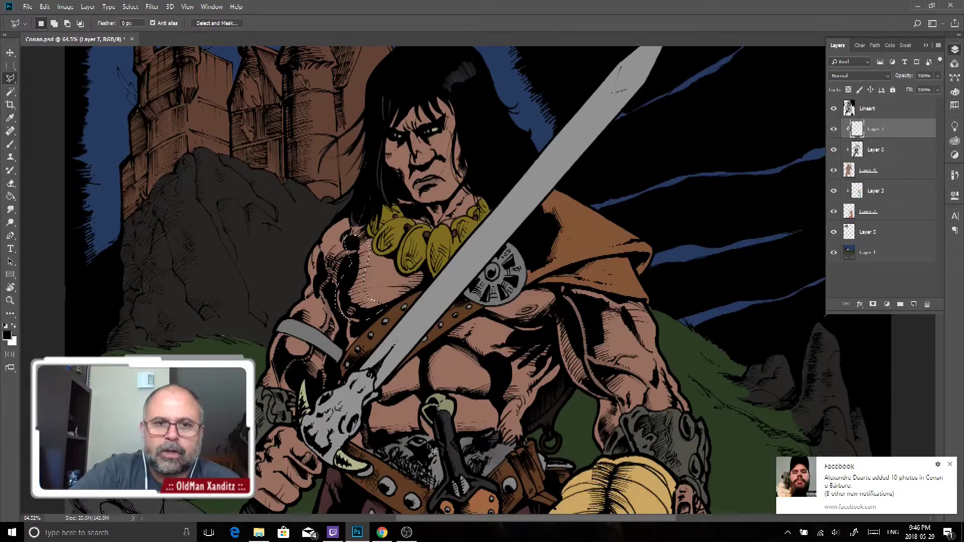
left_click(834, 171)
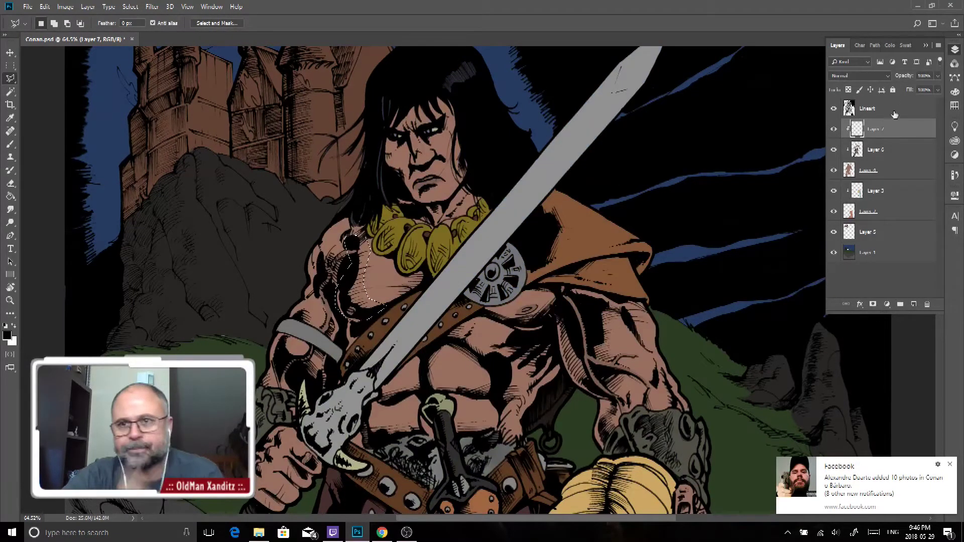
left_click(887, 77)
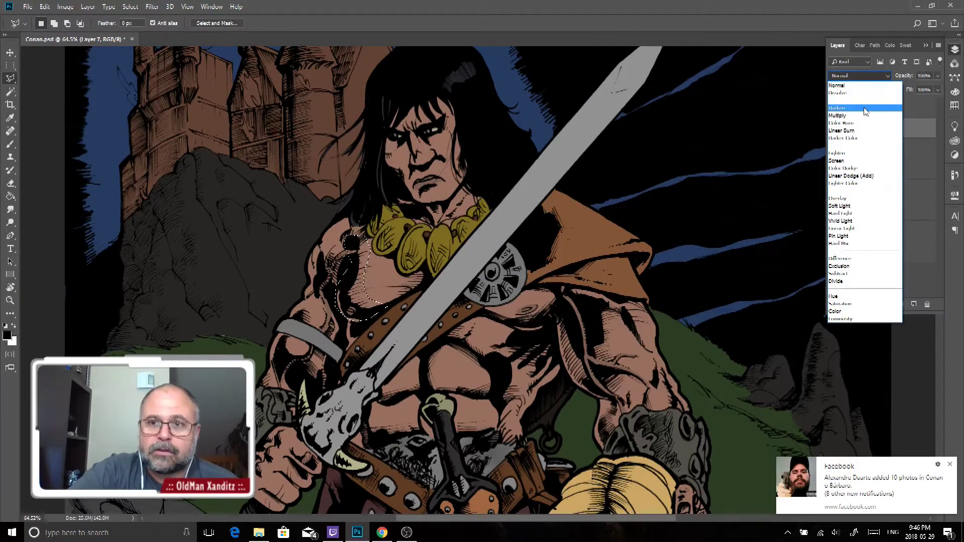
Set Layer 7 to Darken blend mode with lowered opacity
left_click(865, 109)
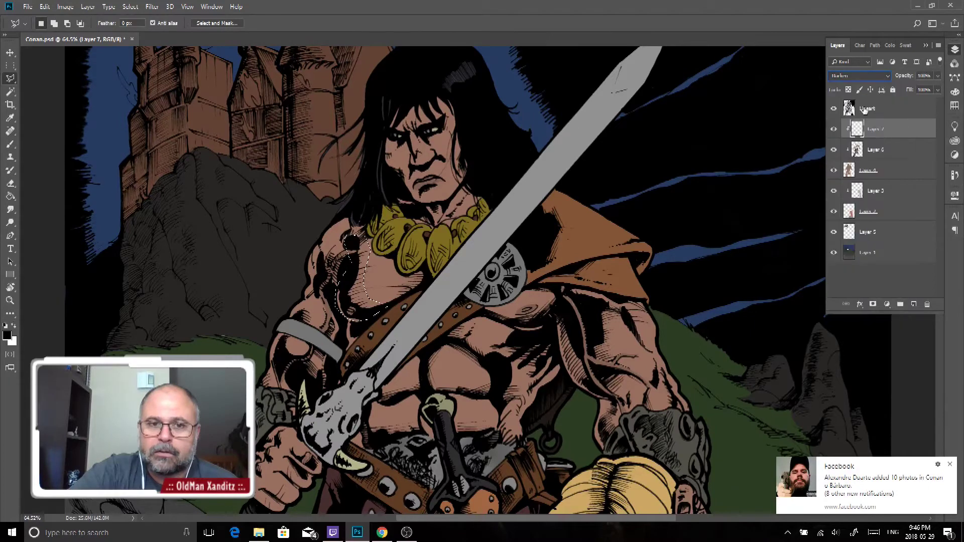
left_click(925, 75)
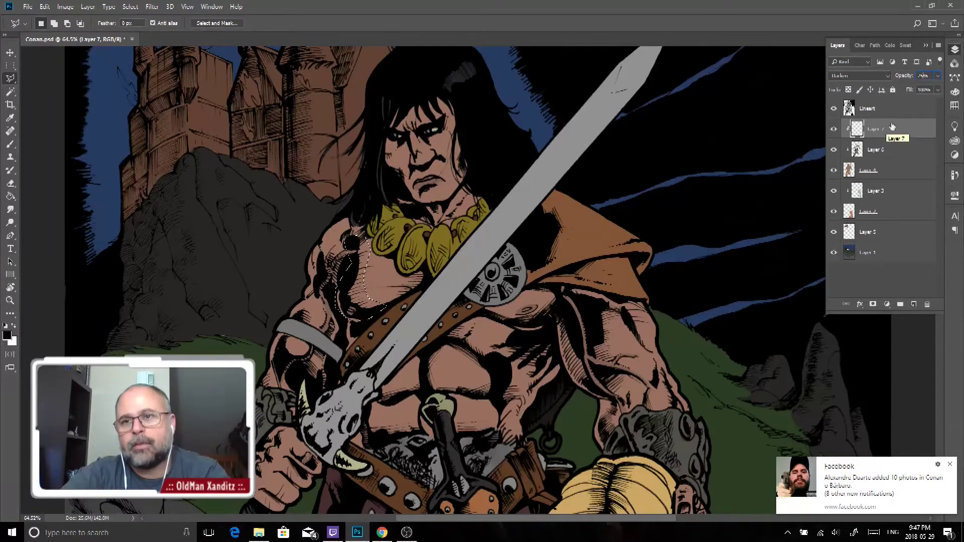
key("v")
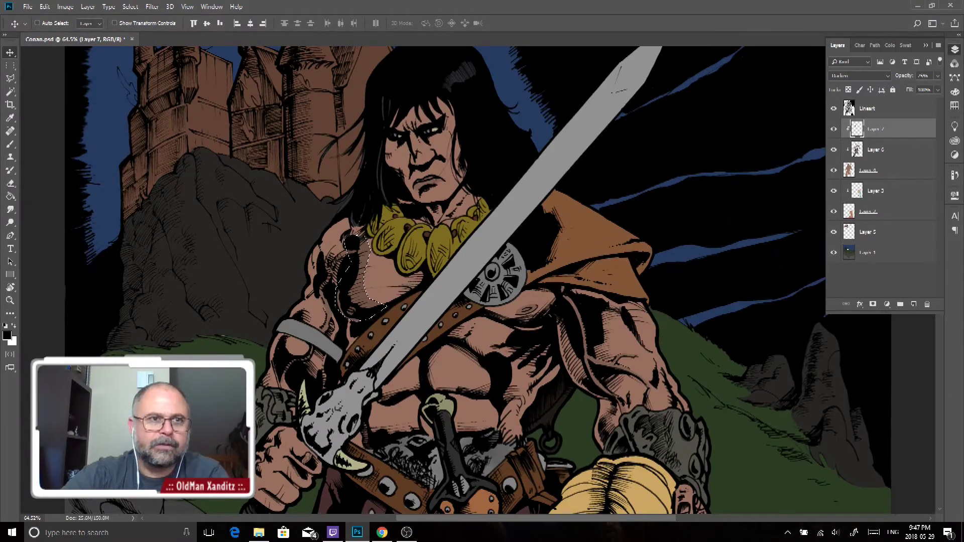
Clear the chest selection and zoom to 100% and 200% to inspect the chest shadow
left_click(10, 79)
left_click(271, 276)
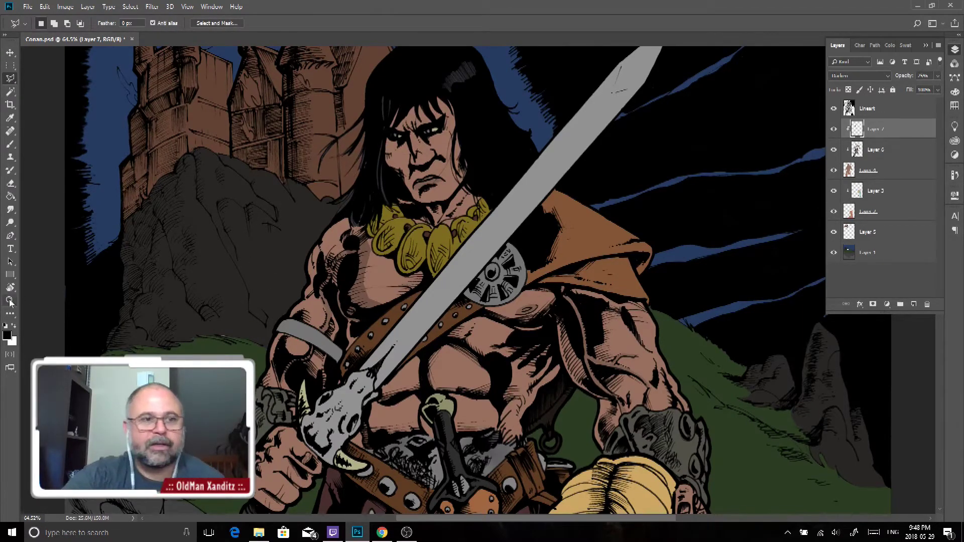
key("z")
left_click(382, 286)
left_click(378, 288)
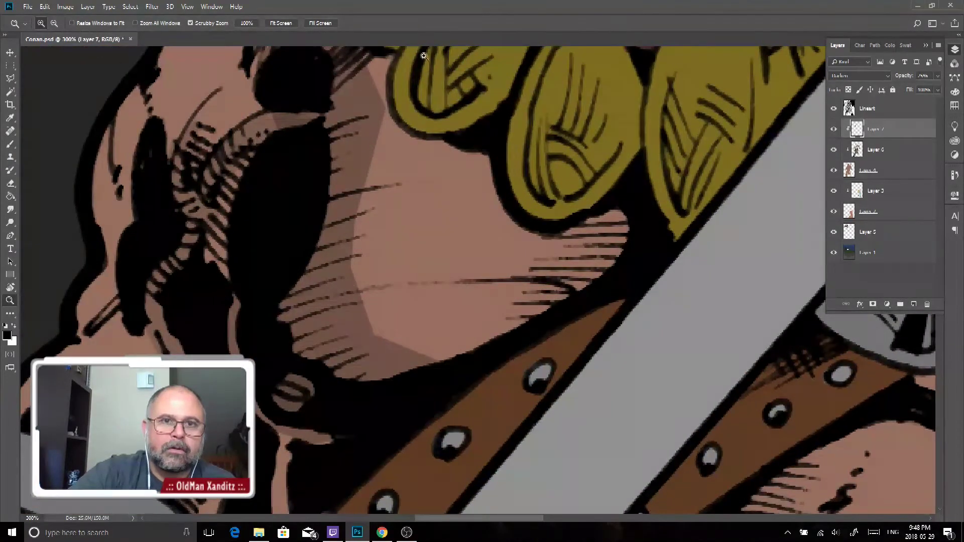
key("ctrl+1")
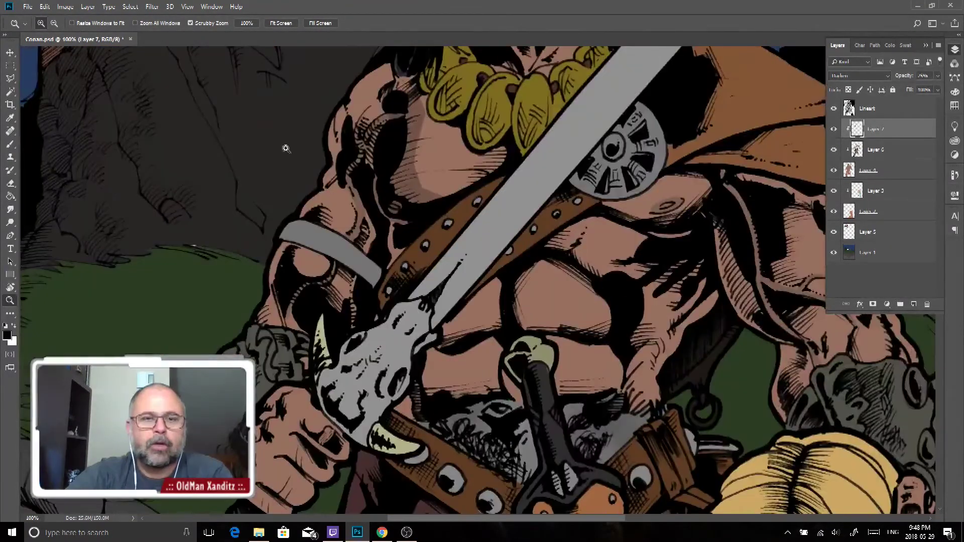
left_click(10, 78)
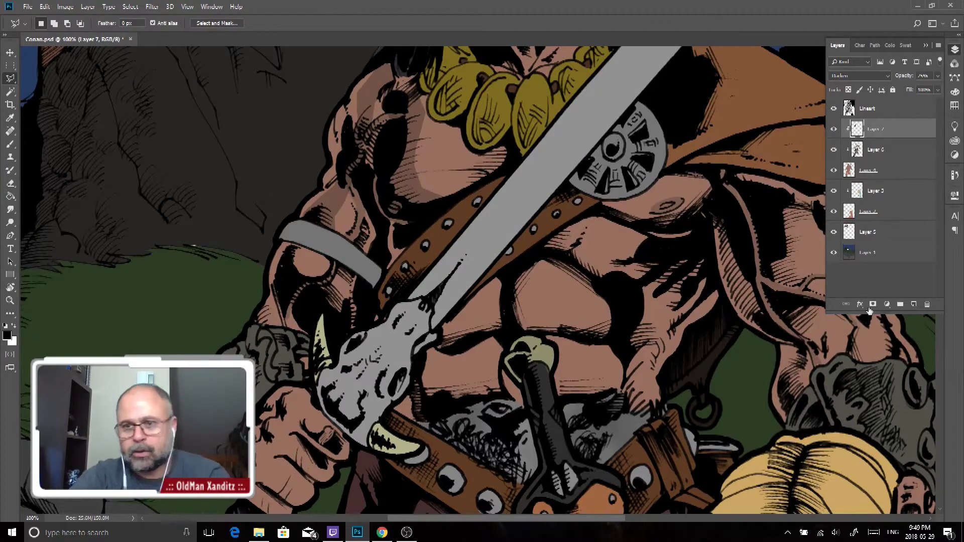
Add a new Layer 8 in Darken blend mode at 75% opacity
left_click(914, 305)
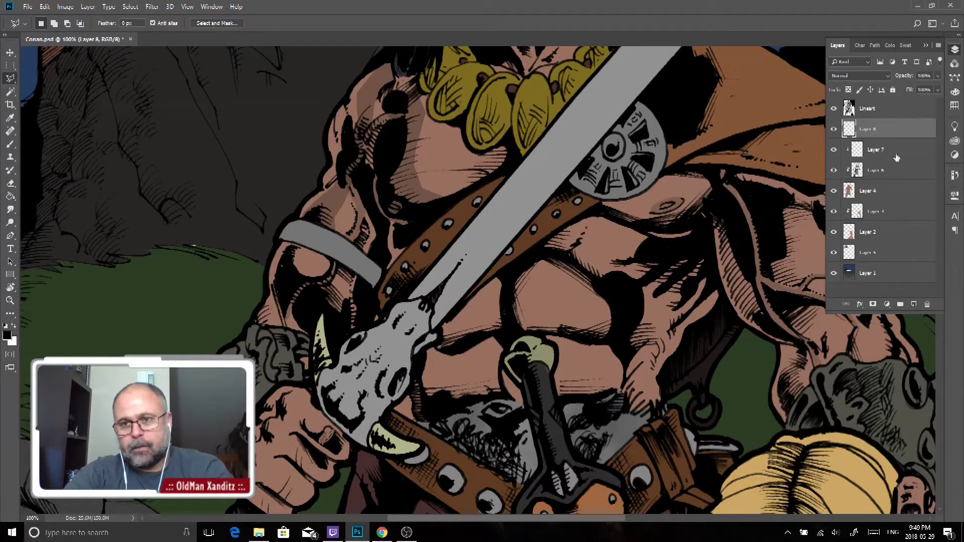
left_click(859, 76)
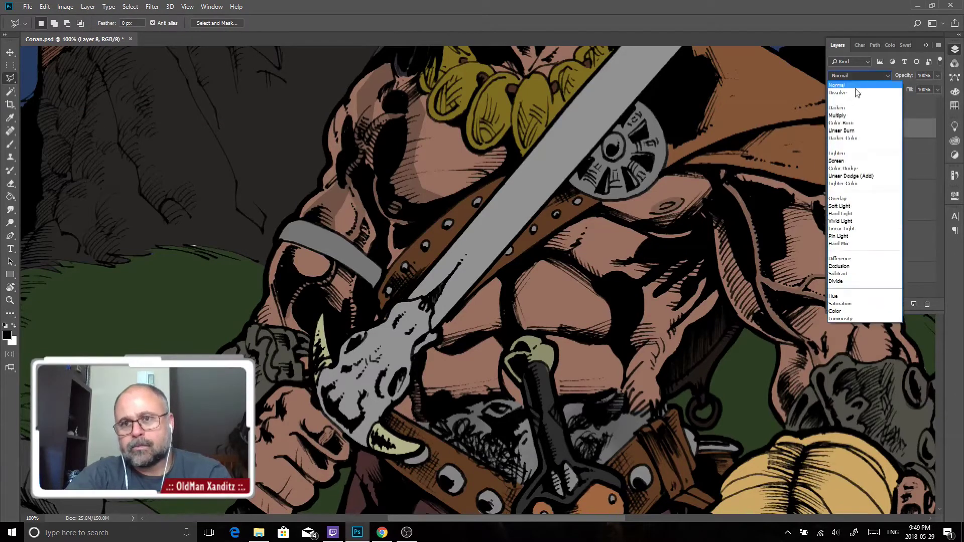
left_click(849, 103)
type("75")
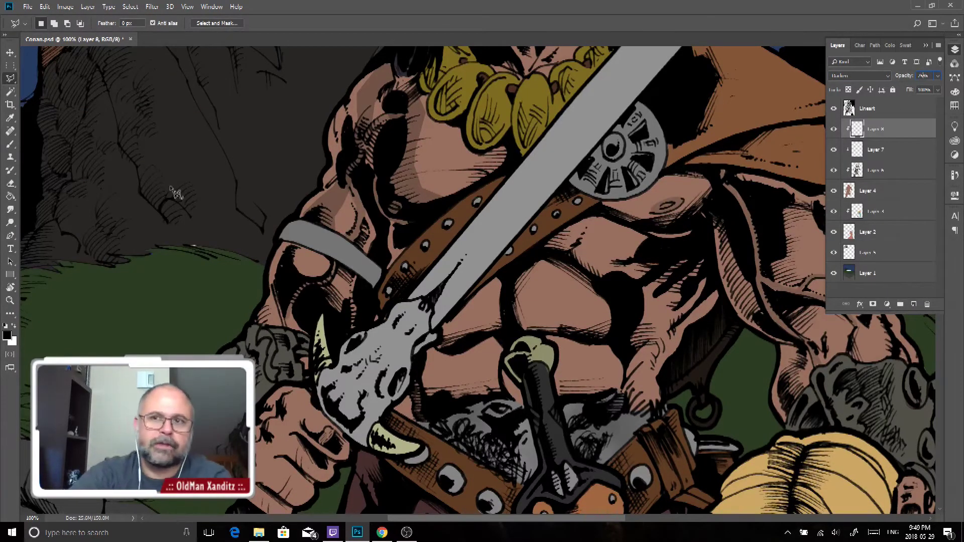
Outline the shoulder area below the necklace, fill it with the shadow tone, and deselect
left_click(411, 86)
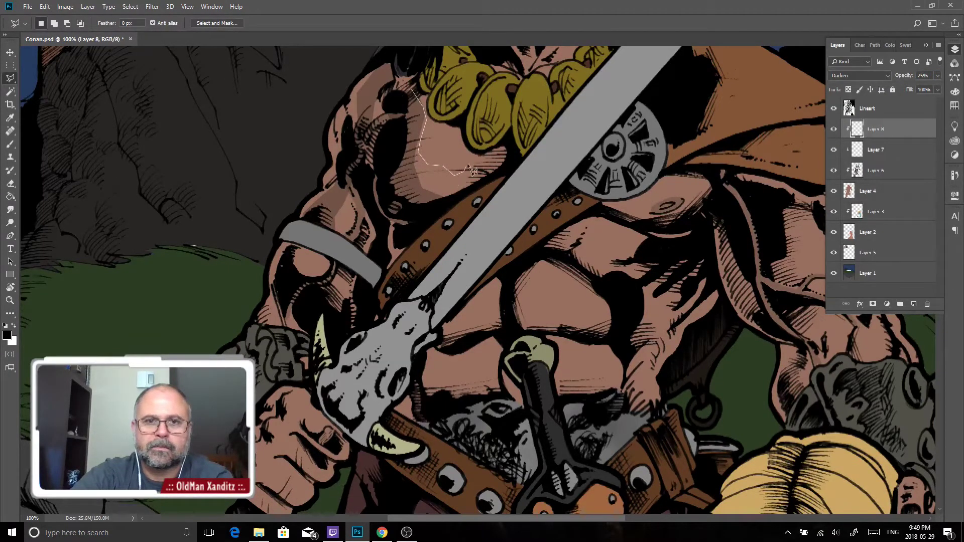
left_click(481, 151)
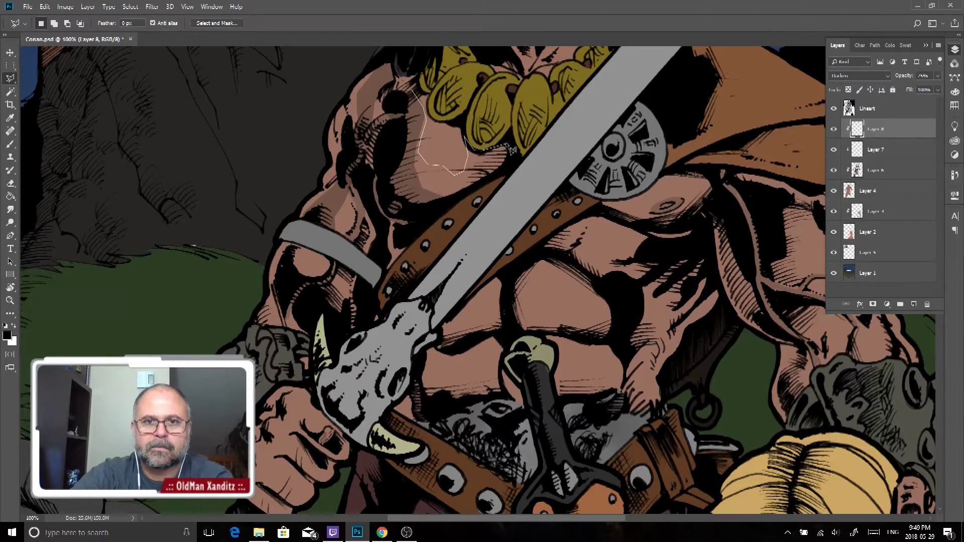
left_click(513, 159)
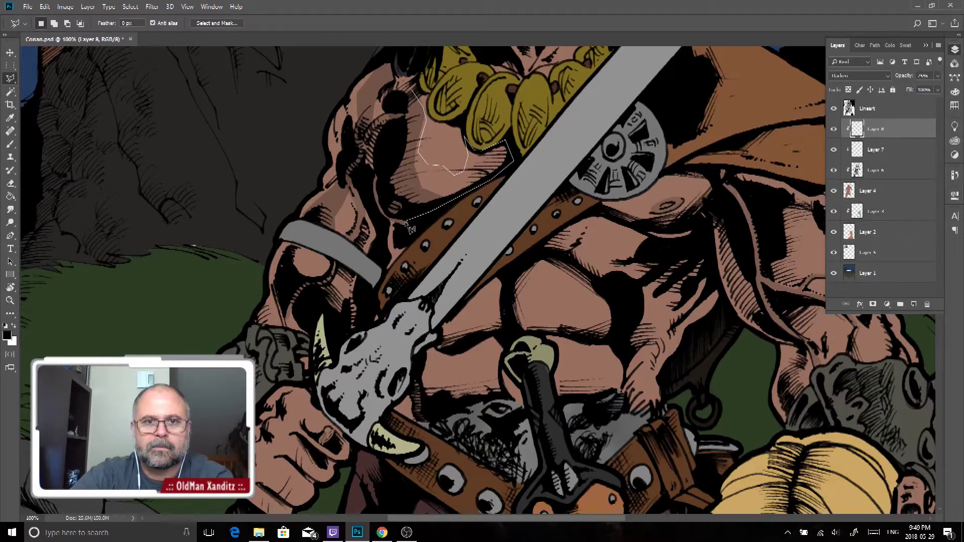
left_click(373, 196)
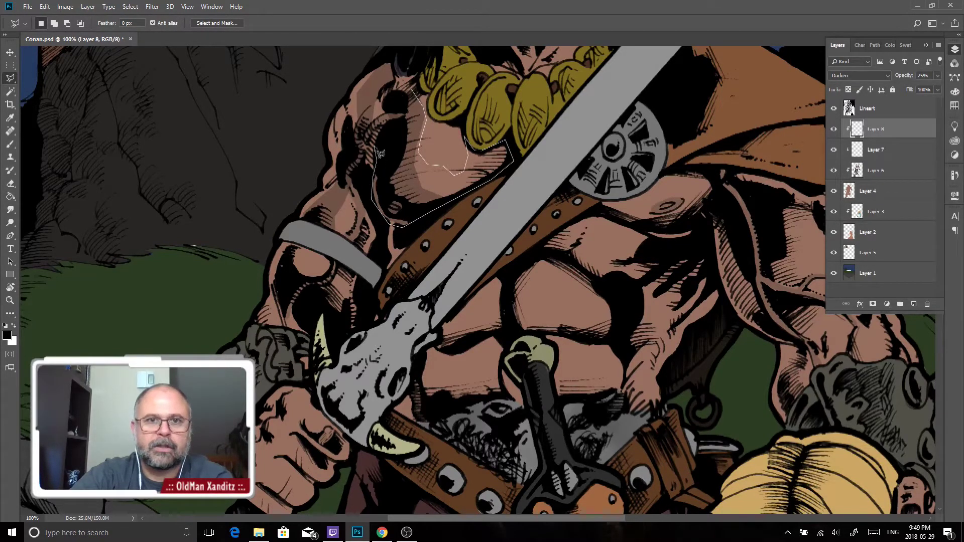
left_click(409, 92)
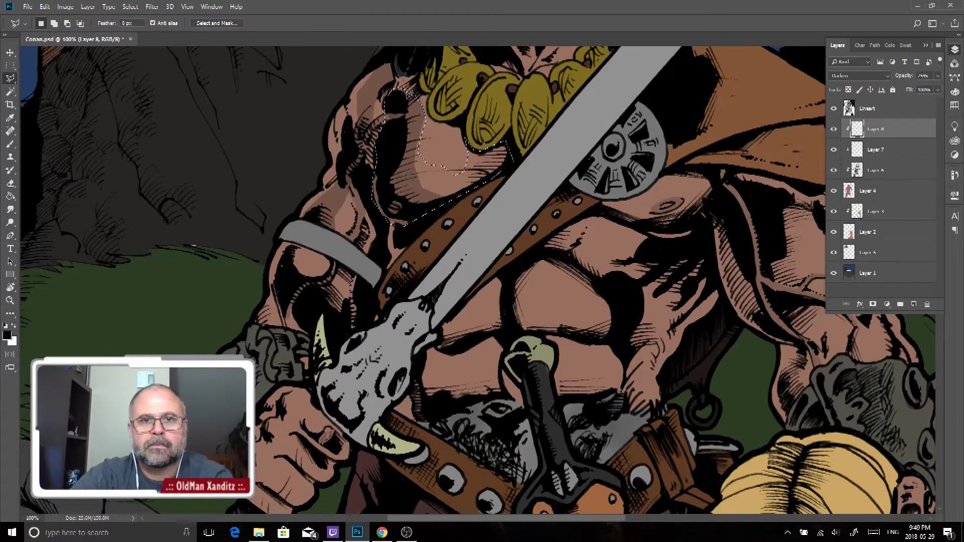
key("alt+BackSpace")
key("ctrl+d")
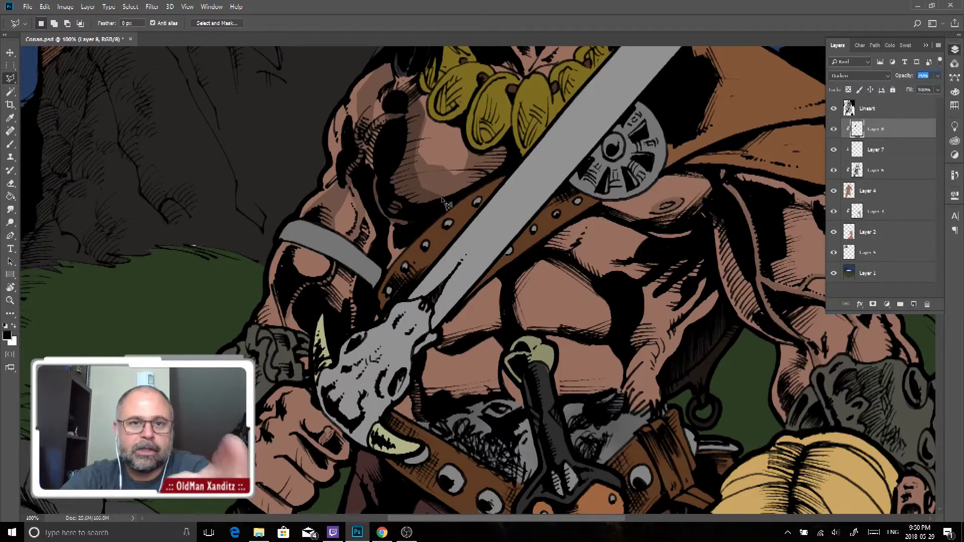
Zoom out, return to Layer 7, and set the Polygonal Lasso feather to 3 px
key("z")
left_click_drag(482, 208, 261, 351)
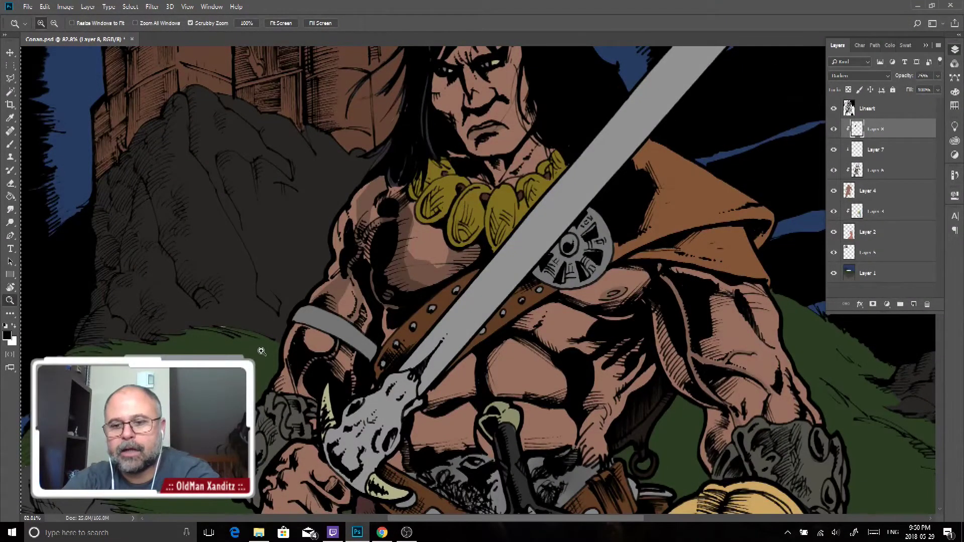
left_click(879, 151)
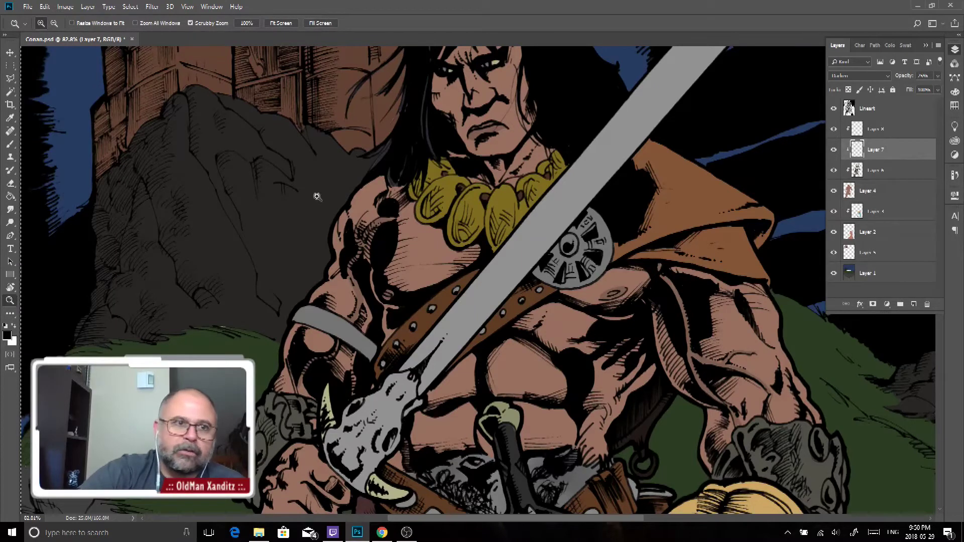
key("l")
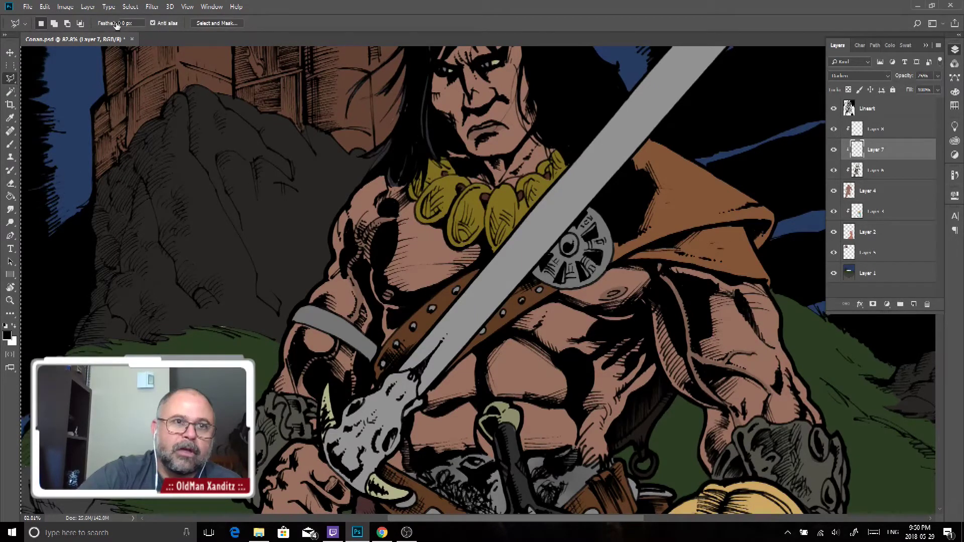
left_click(116, 25)
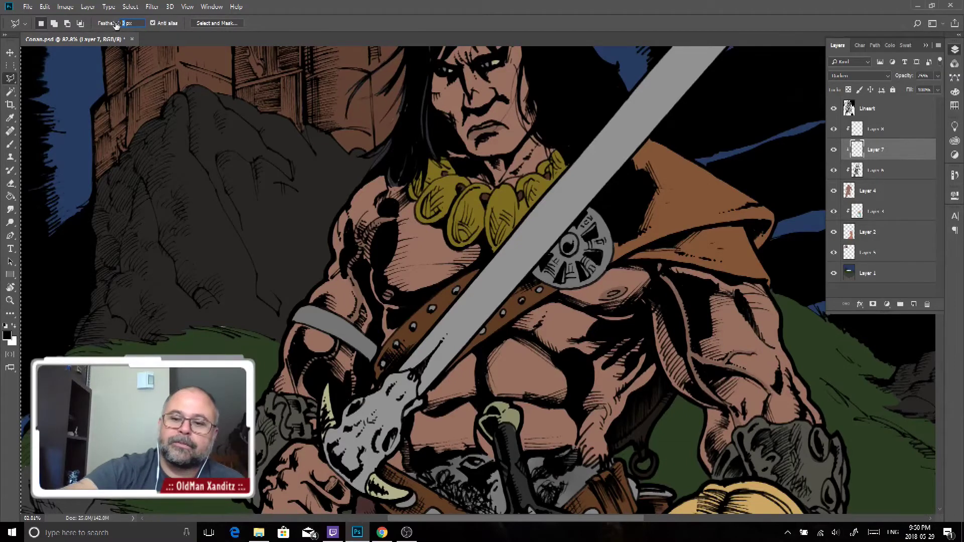
type("3")
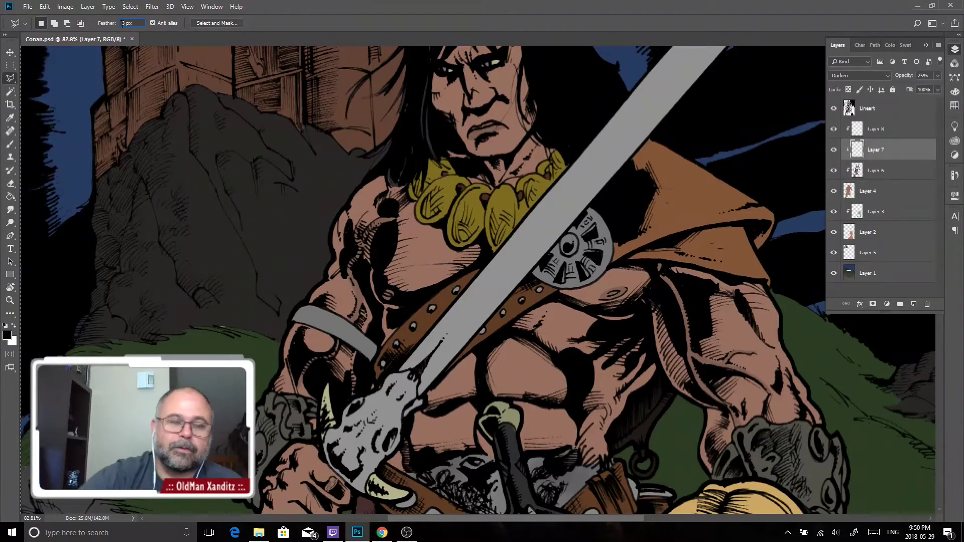
key("Return")
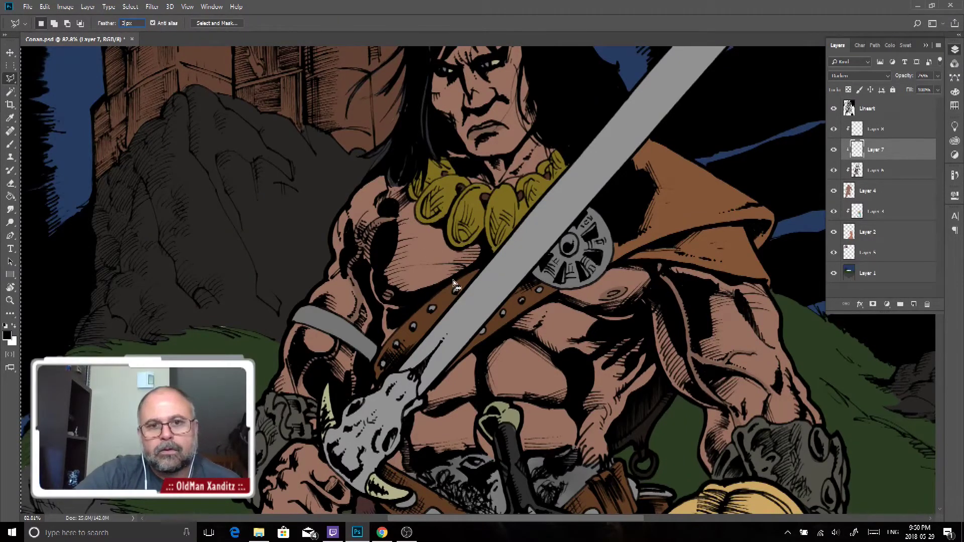
Outline a soft-edged chest area, clear it to lighten the chest, and deselect
left_click(384, 306)
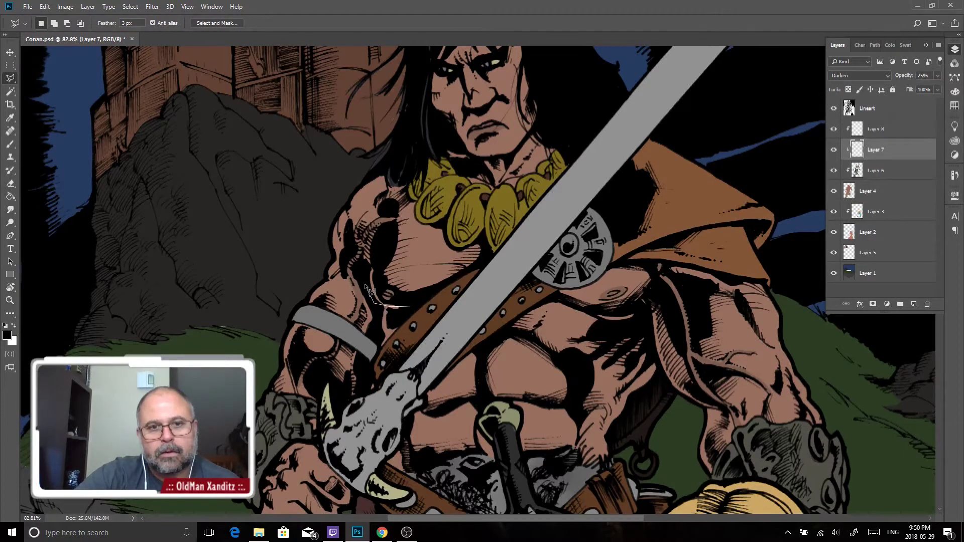
left_click(370, 250)
left_click(390, 194)
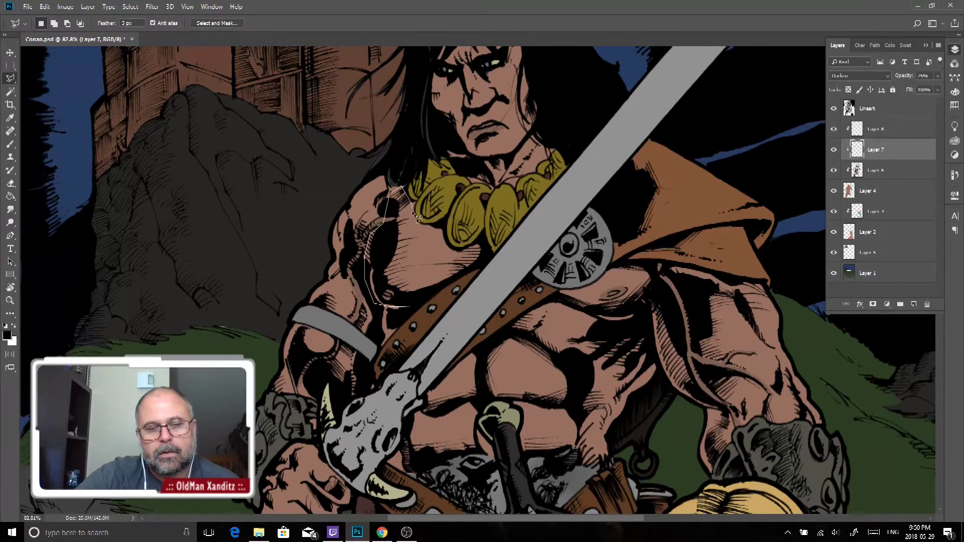
double_click(432, 301)
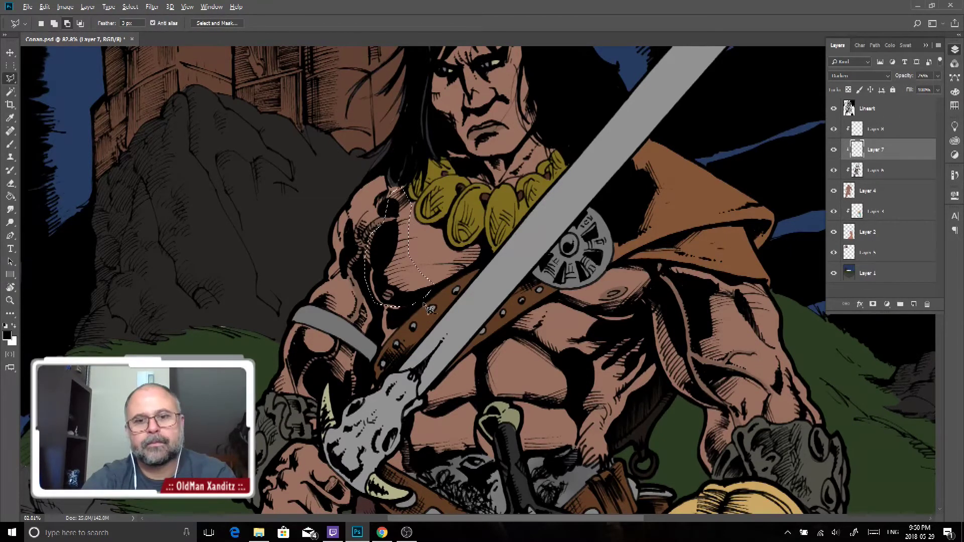
key("Delete")
key("ctrl+d")
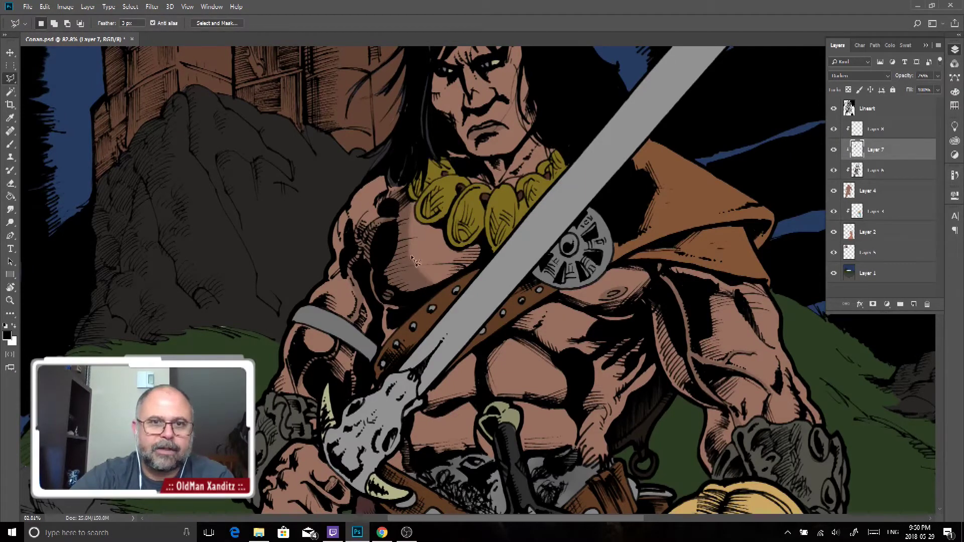
Reset feather to 0 and select a hard-edged triangular highlight near the necklace
left_click(136, 23)
type("0")
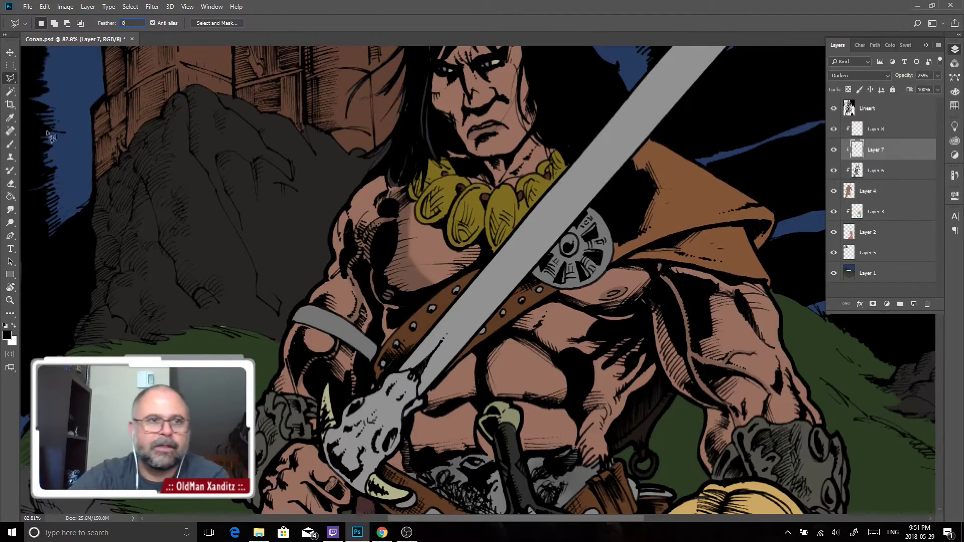
left_click(434, 232)
left_click(431, 267)
left_click(456, 290)
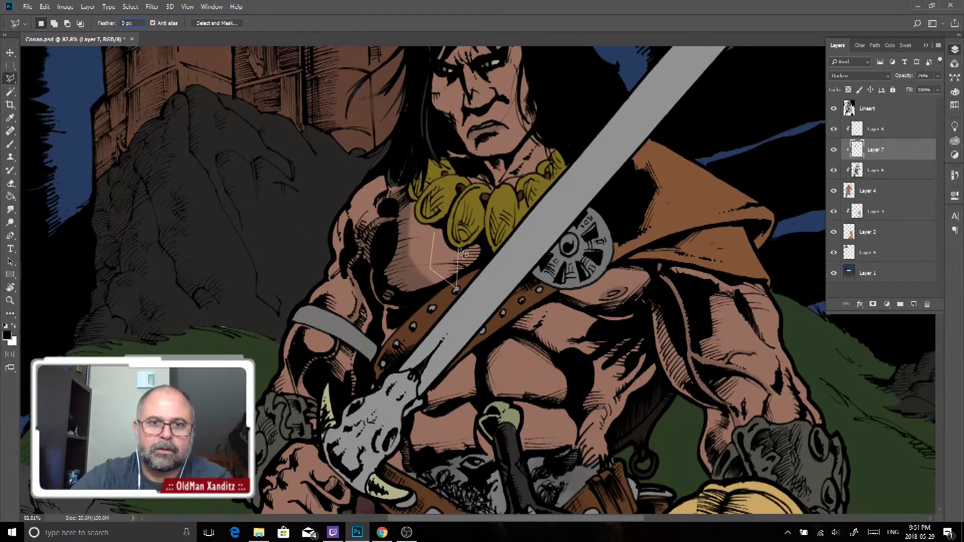
left_click(435, 233)
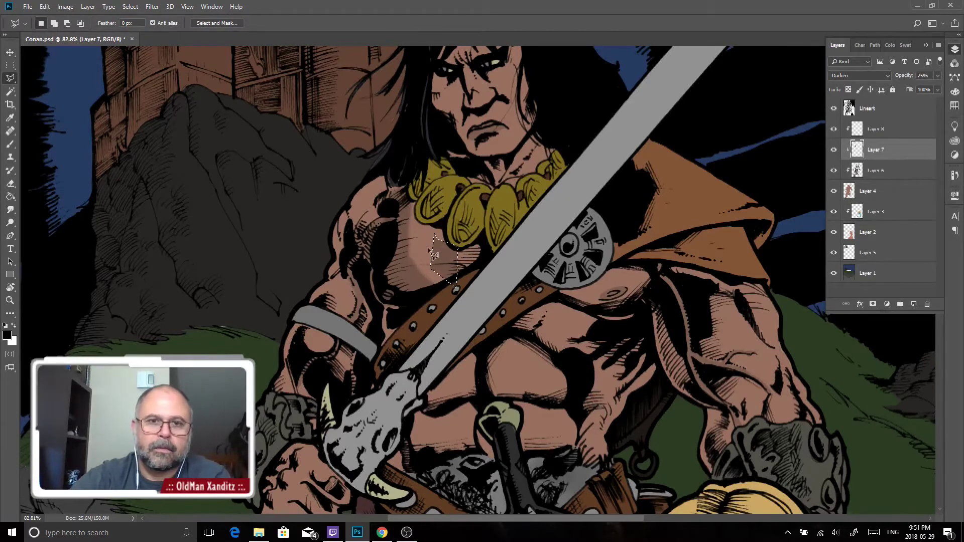
Zoom in close on the chest highlight, then fit the whole illustration in view
key("z")
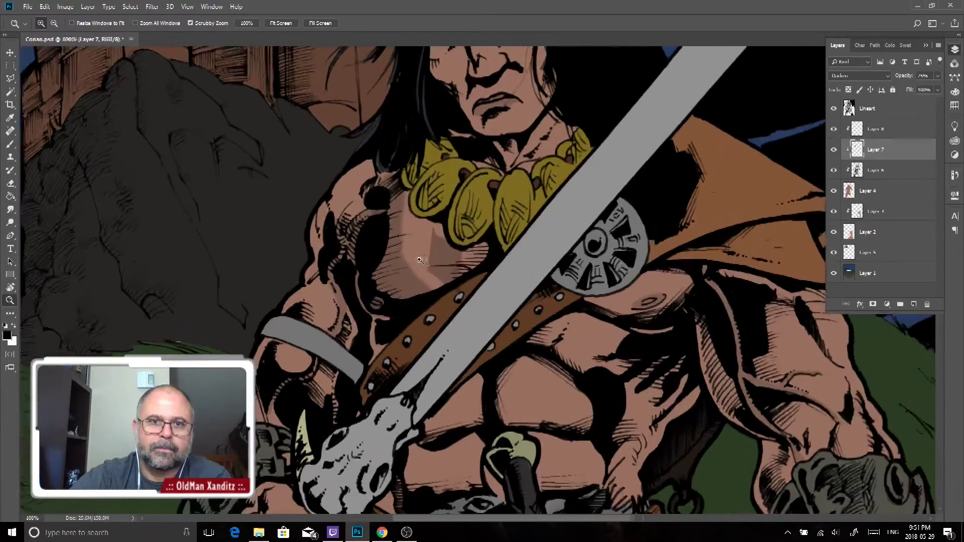
left_click(422, 258)
left_click(420, 260)
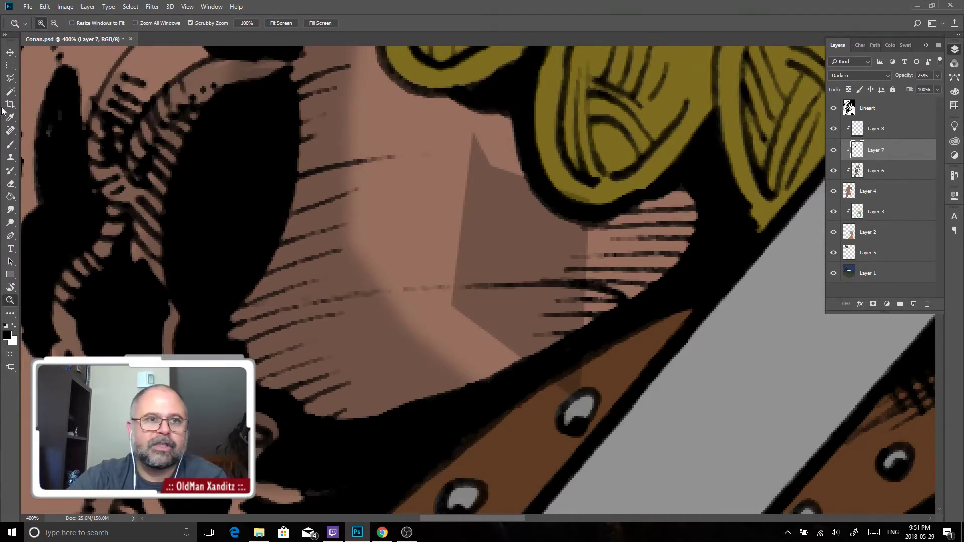
left_click(10, 78)
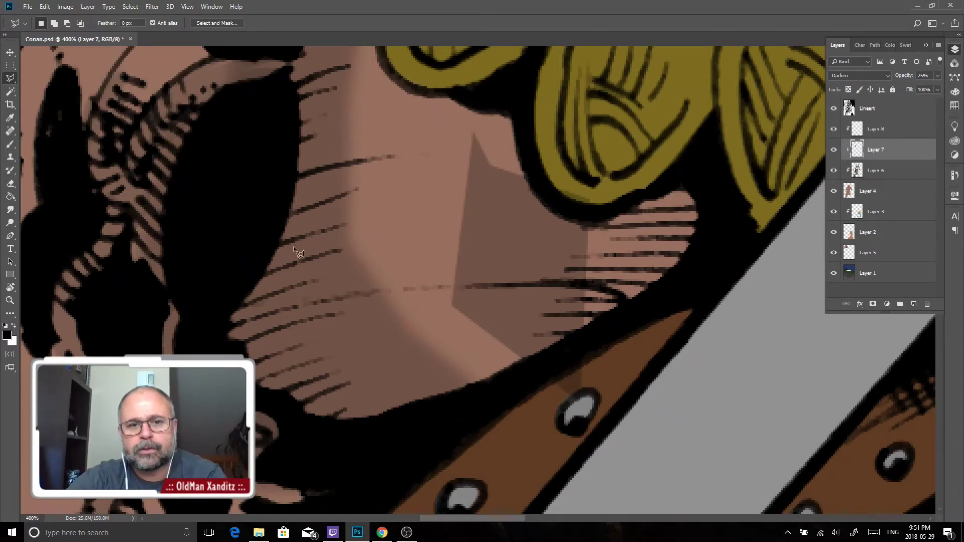
key("ctrl+0")
key("v")
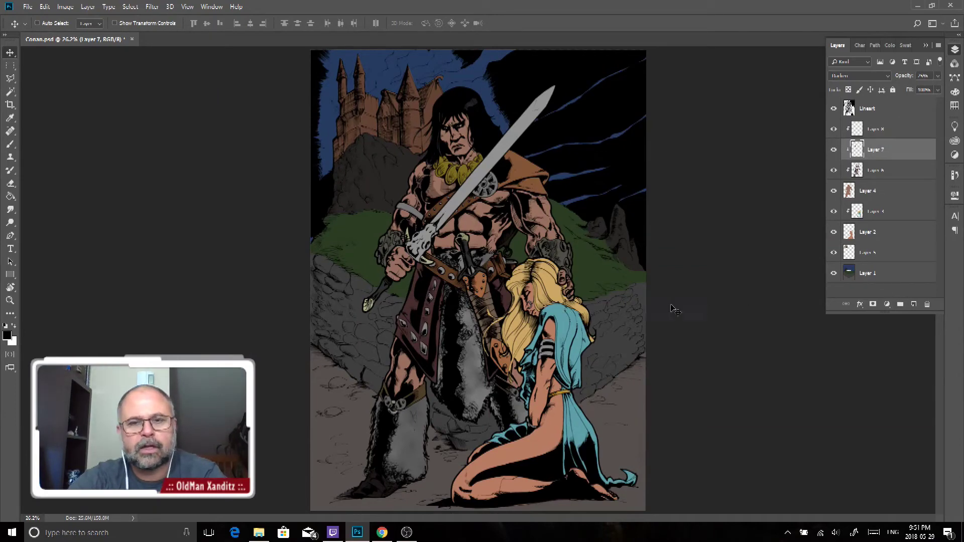
key("ctrl+a")
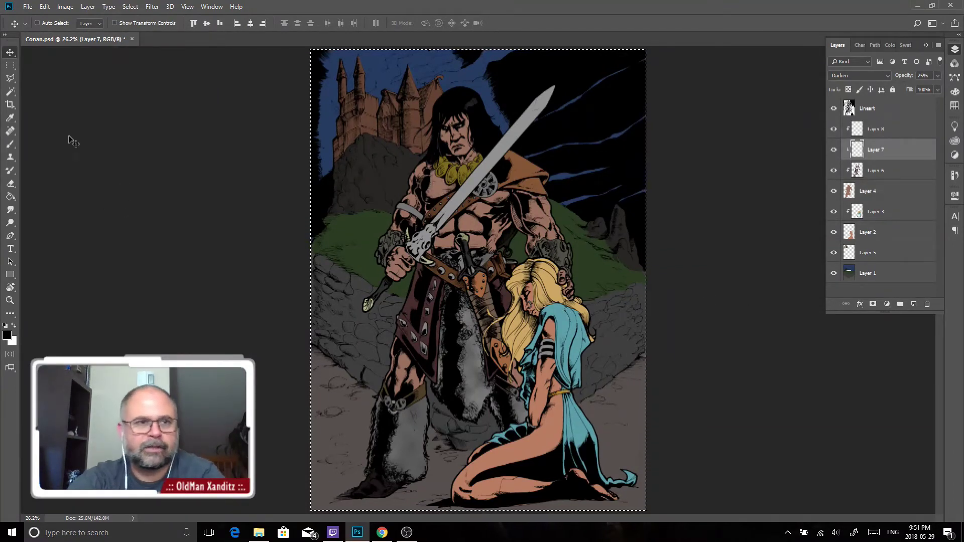
left_click(10, 79)
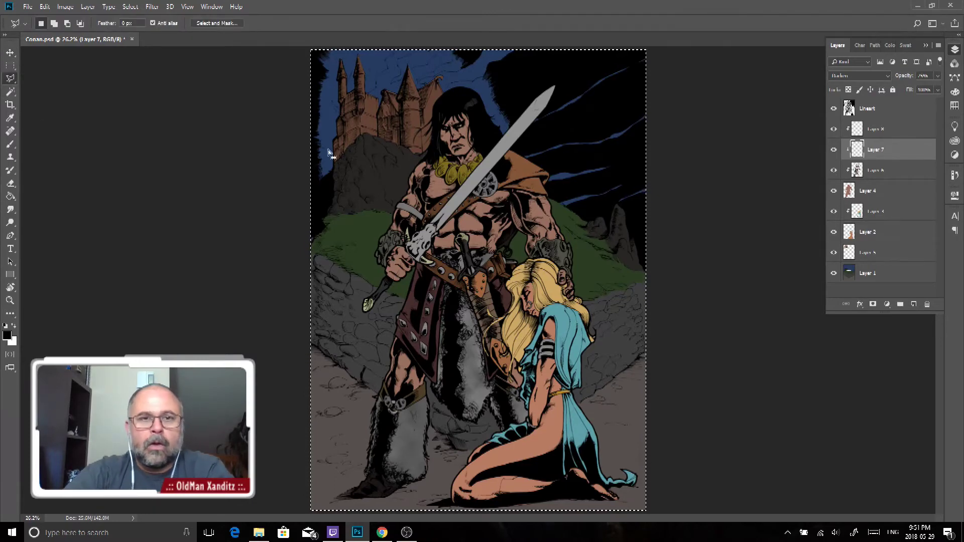
left_click(374, 163)
left_click(10, 301)
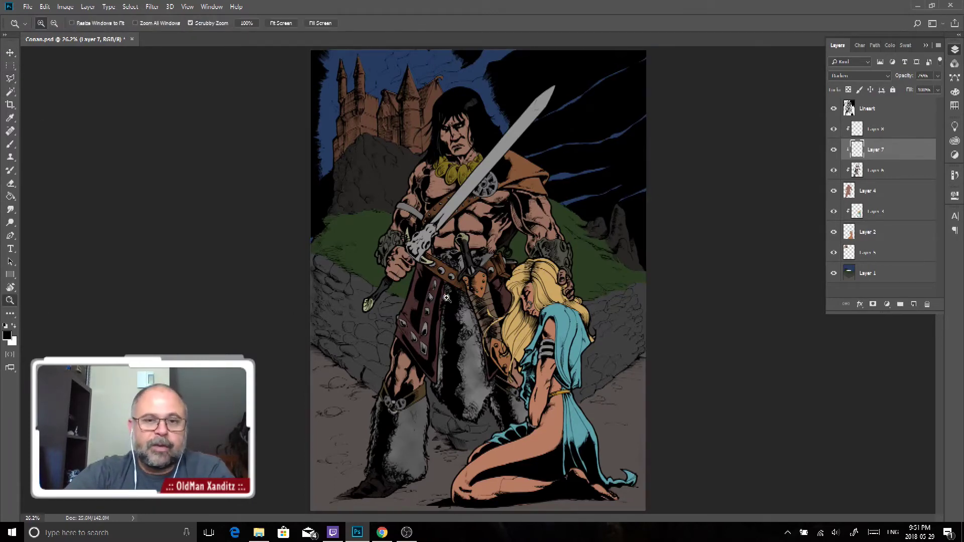
left_click(465, 292)
scroll(480, 277, "up", 3)
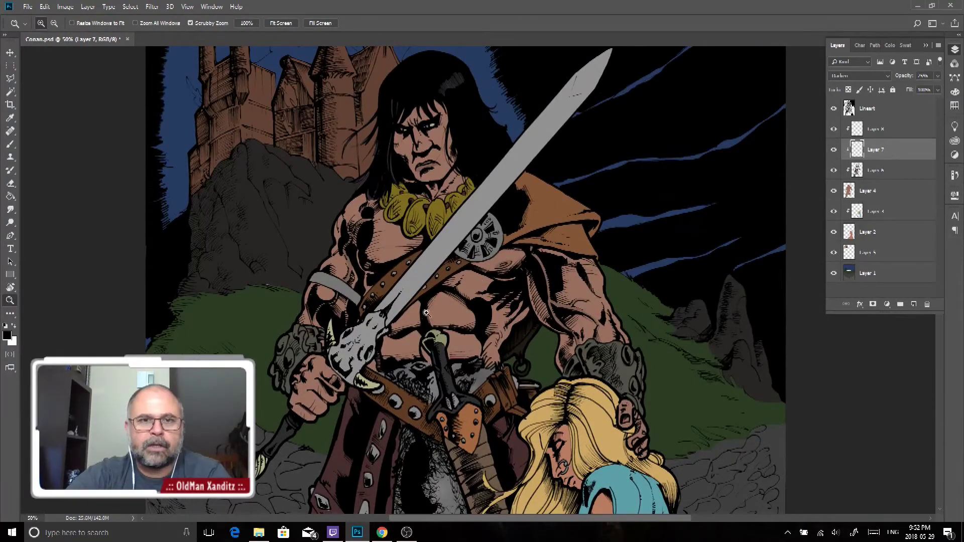
left_click(10, 79)
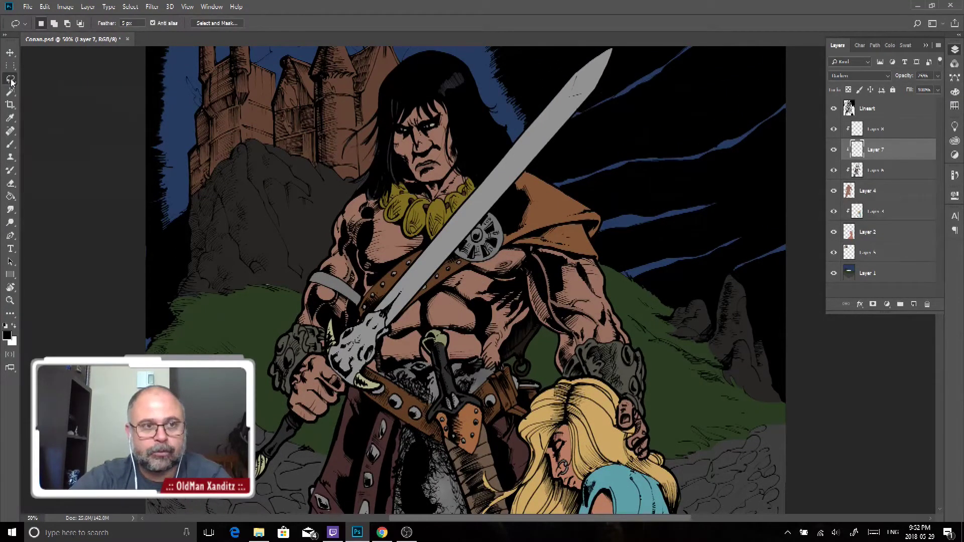
right_click(11, 82)
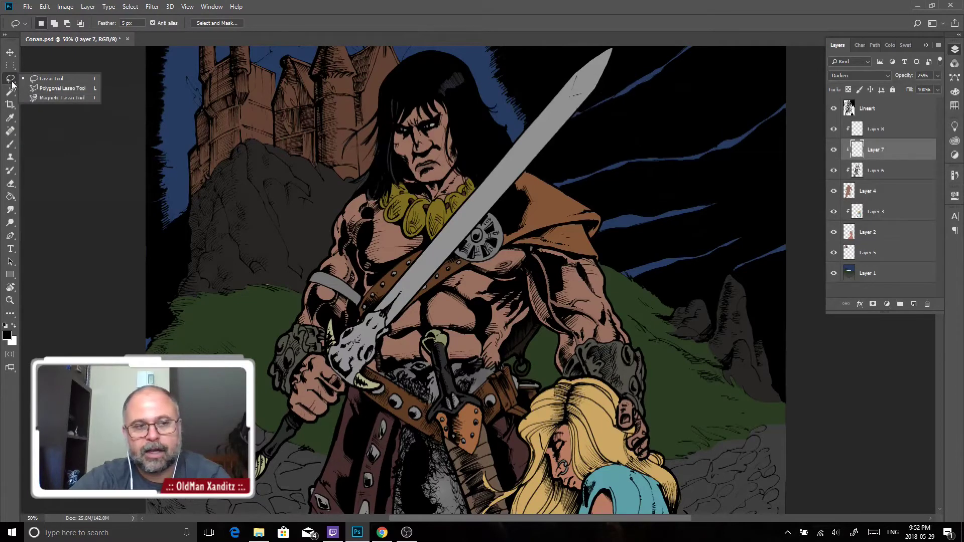
left_click(54, 81)
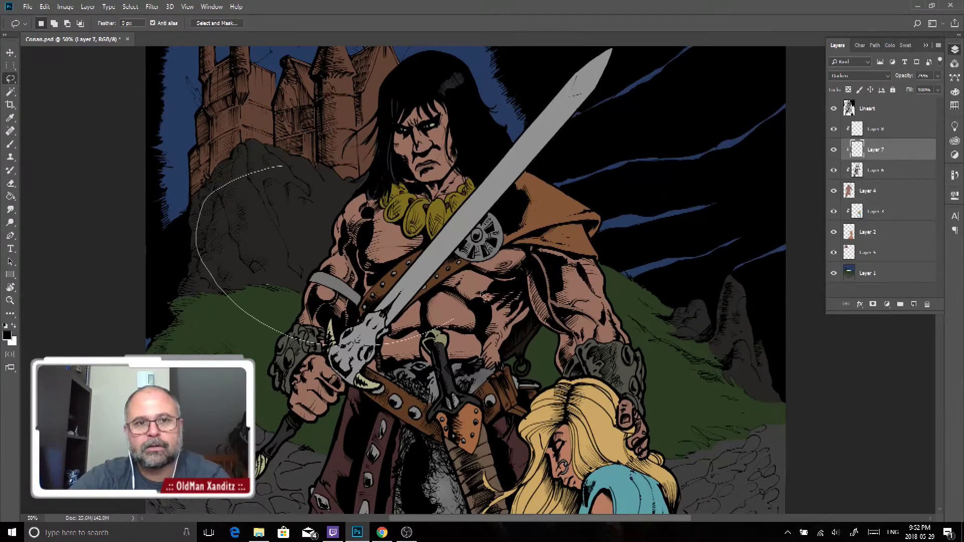
mouse_move(285, 172)
left_mouse_down()
mouse_move(276, 166)
mouse_move(309, 189)
left_mouse_up()
left_click(284, 311)
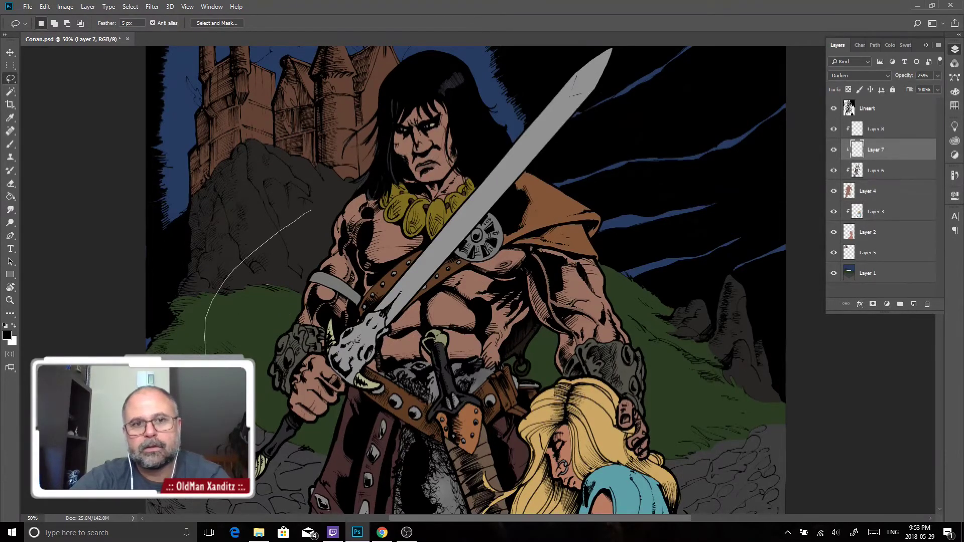
key("ctrl+d")
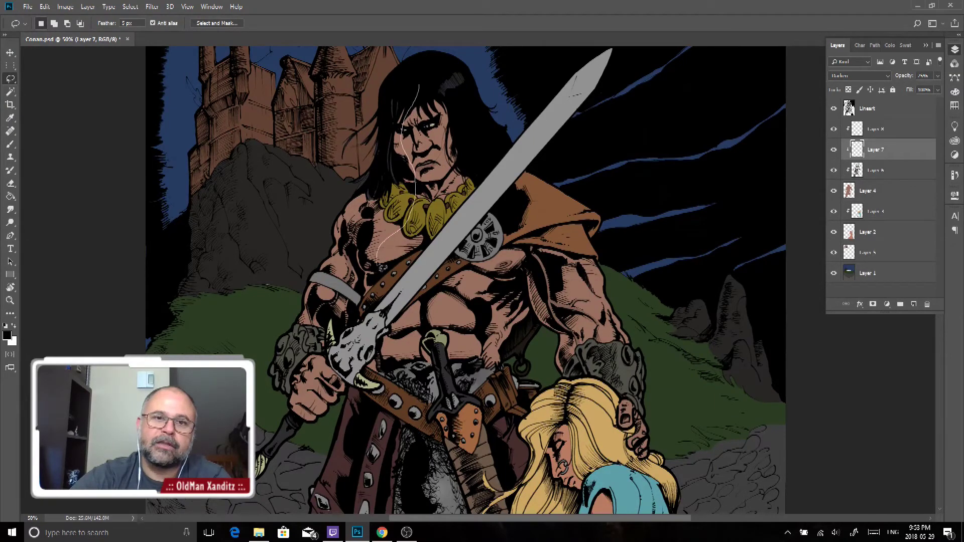
Lasso Conan's shaded side from hair to below the belt, fill with shadow, and deselect
left_click_drag(378, 412, 377, 516)
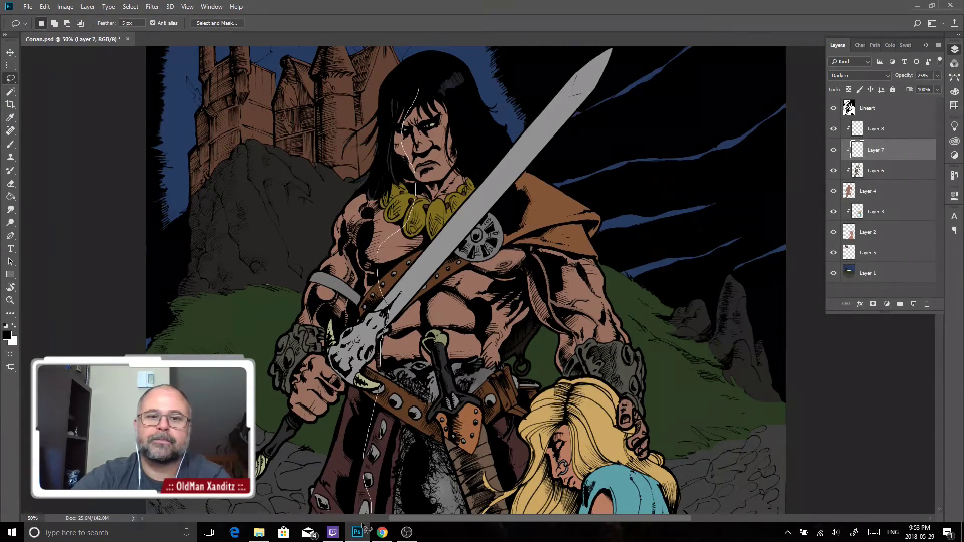
mouse_move(476, 531)
left_mouse_down()
mouse_move(480, 391)
mouse_move(503, 205)
left_mouse_up()
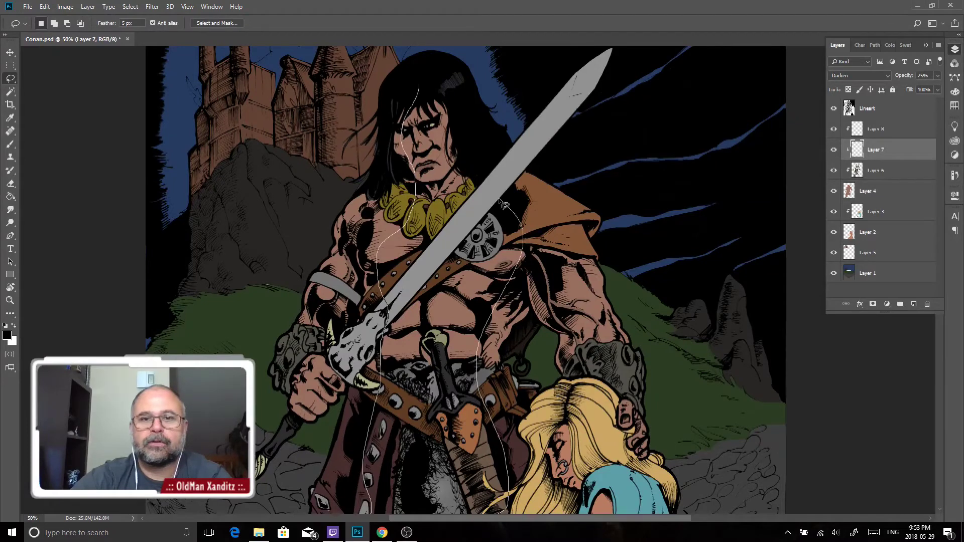
left_click_drag(424, 83, 422, 79)
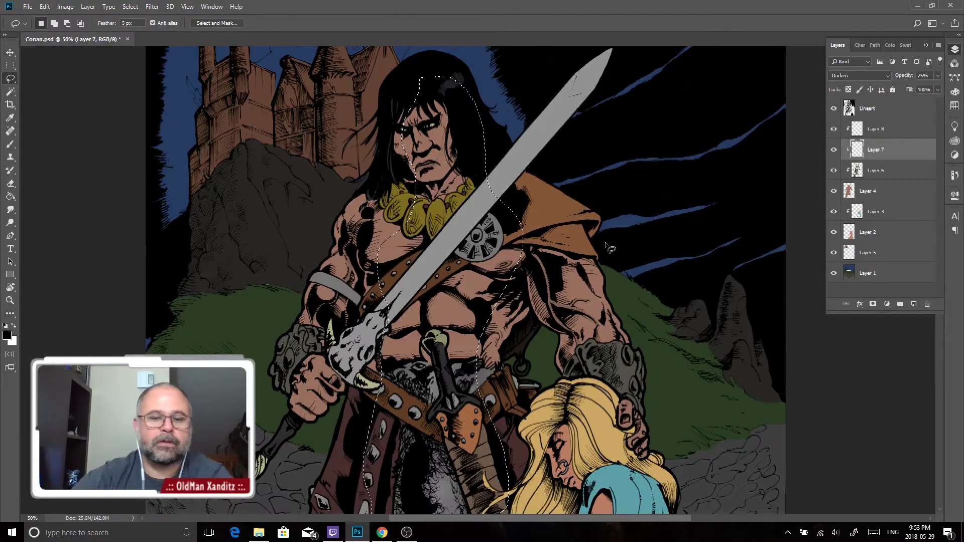
key("alt+BackSpace")
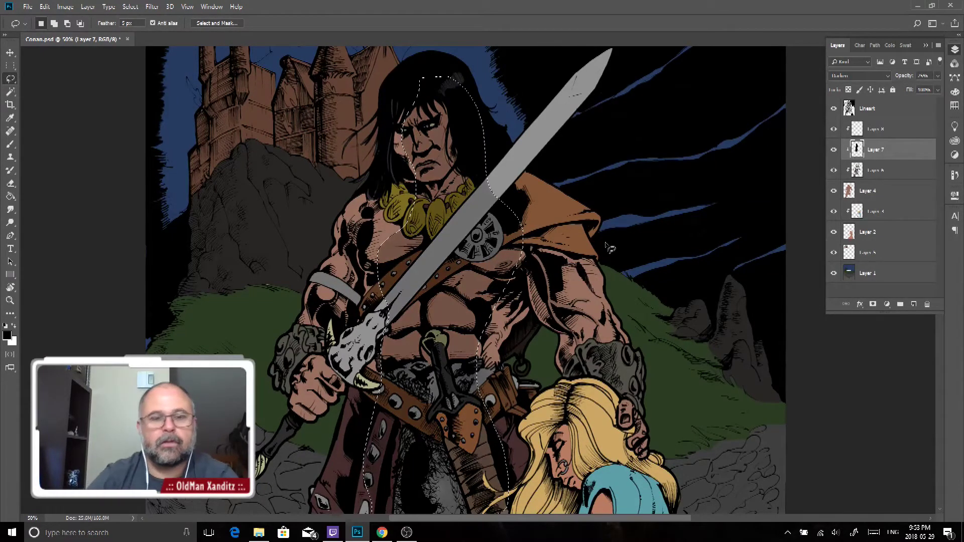
key("ctrl+d")
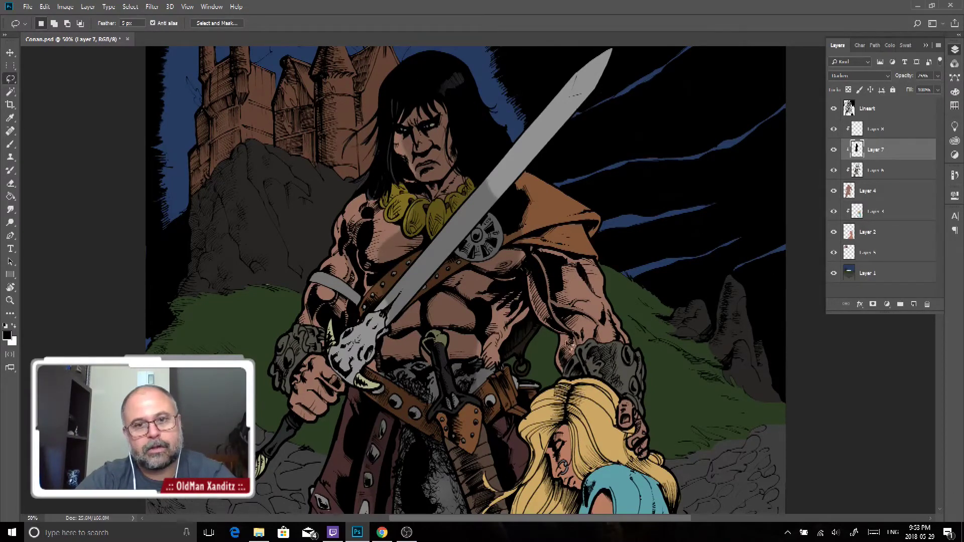
Zoom in to check the chest and shoulder shading, then frame the cloak area
left_click(14, 302)
left_click(396, 238)
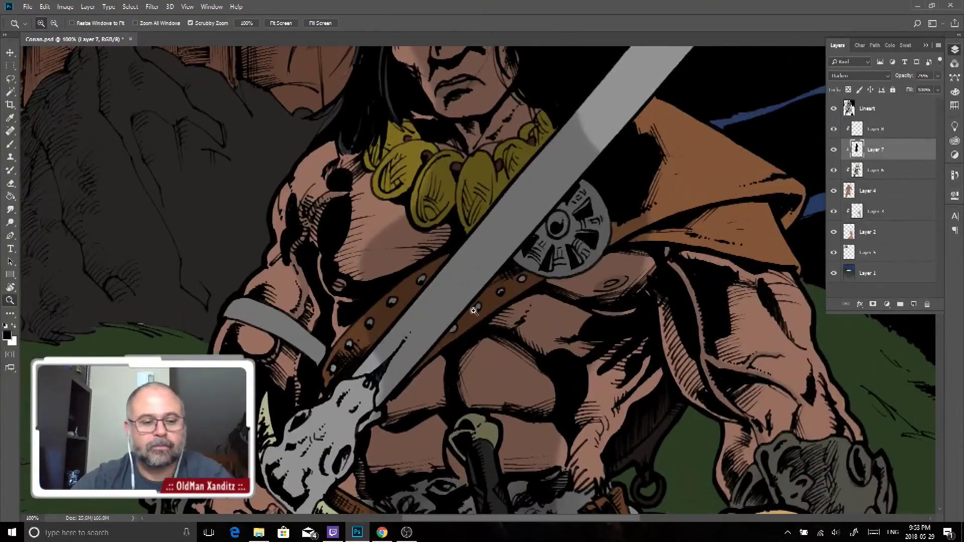
key("ctrl+0")
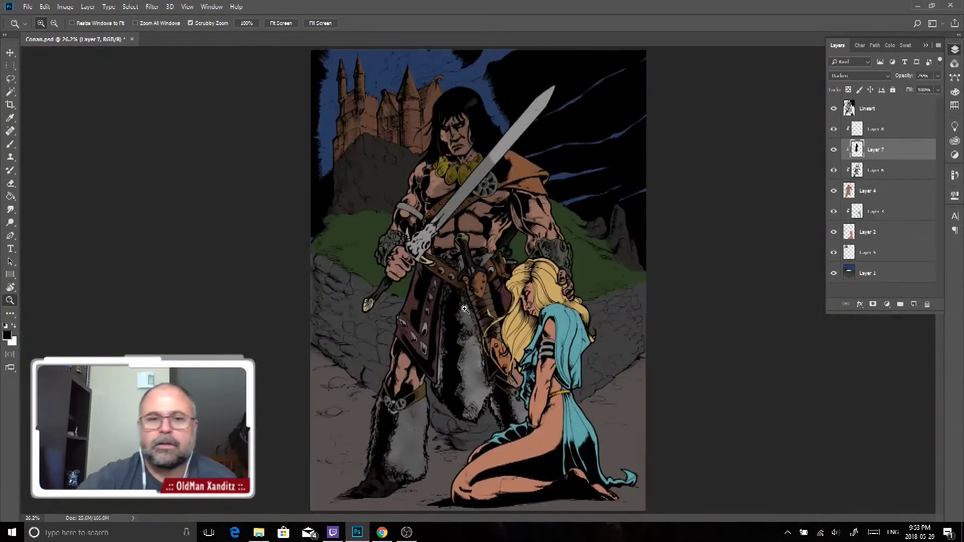
left_click(504, 180)
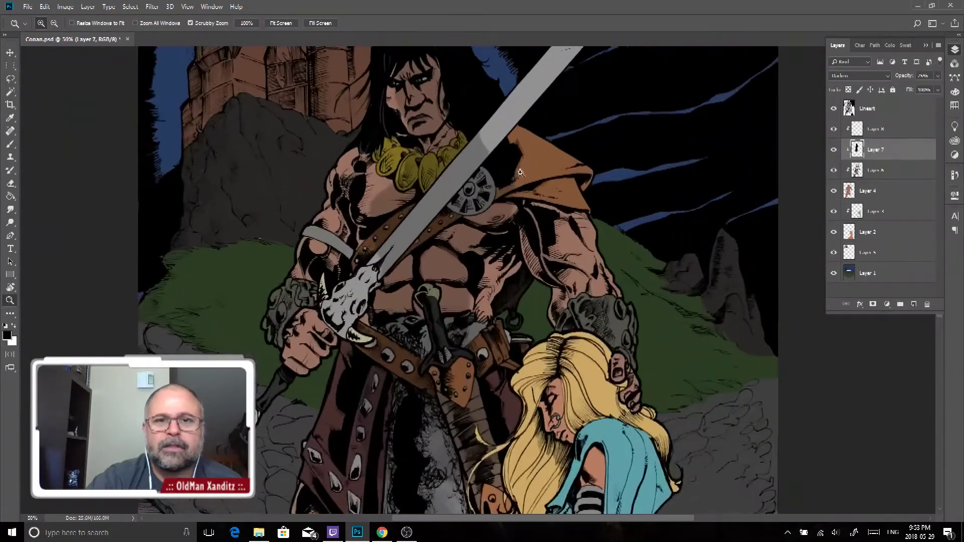
left_click_drag(517, 179, 448, 209)
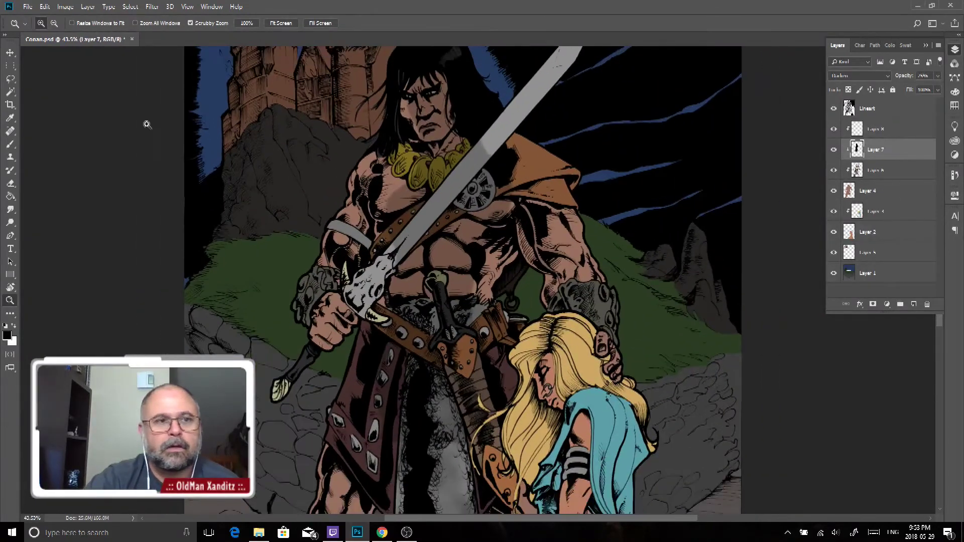
left_click(11, 78)
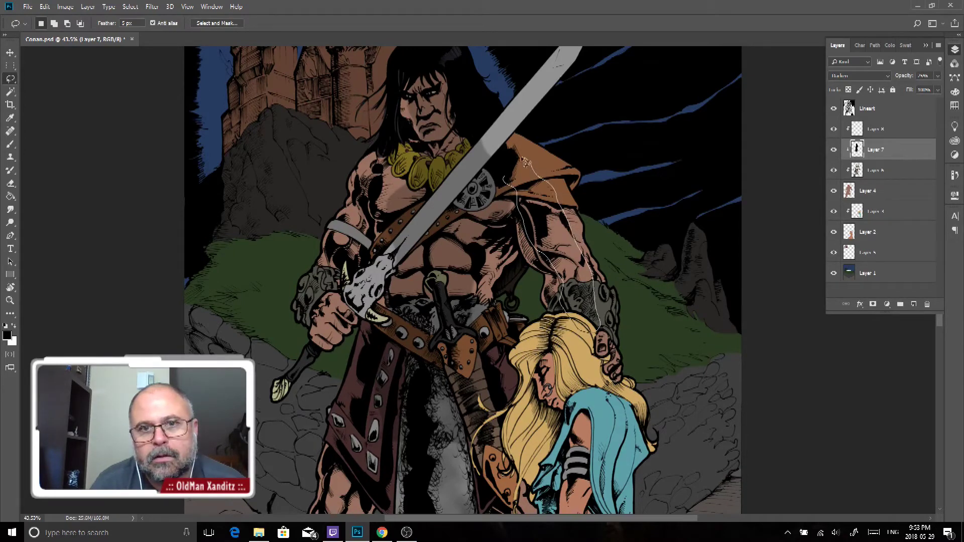
Lasso shadow areas on the cloak, upper arm and fur near the belt
left_click_drag(524, 161, 510, 177)
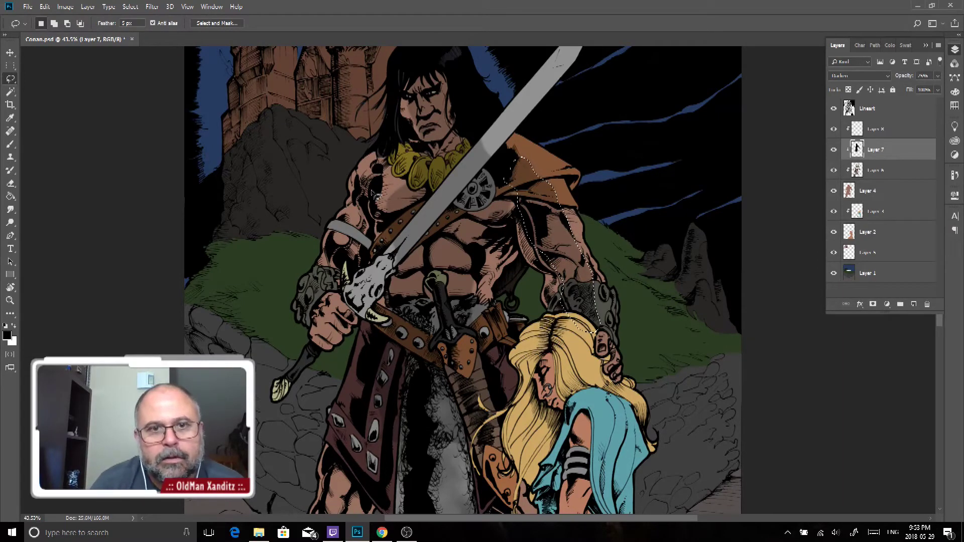
left_click_drag(376, 193, 365, 217)
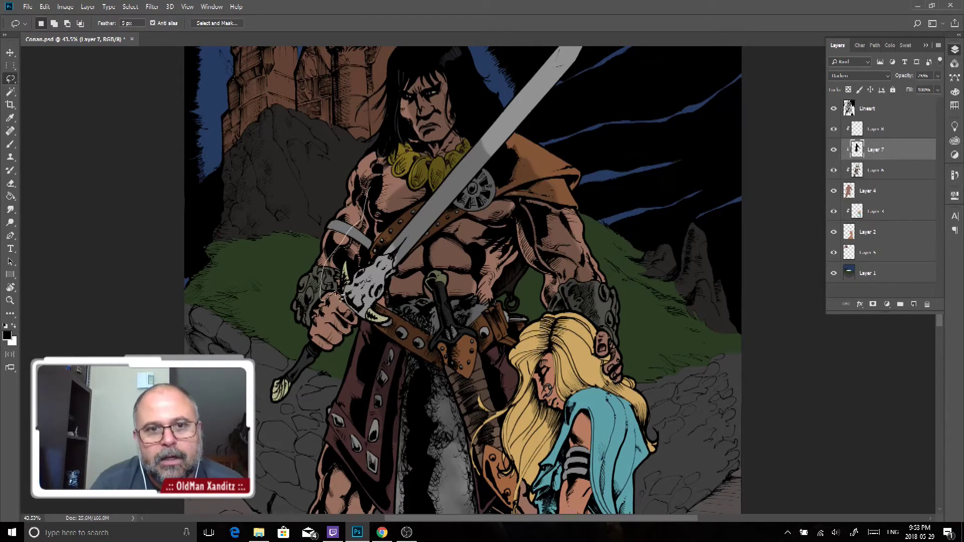
left_click_drag(336, 295, 324, 293)
scroll(465, 384, "down", 1)
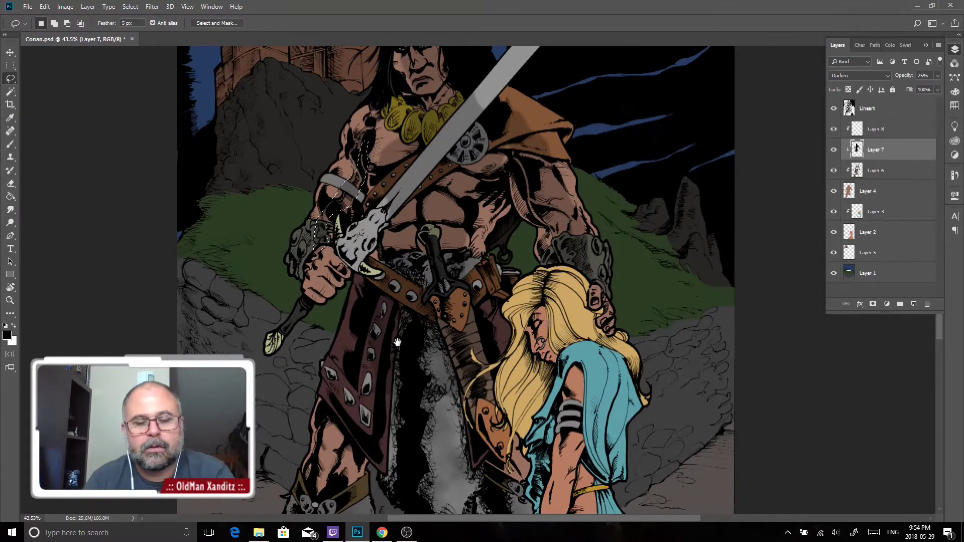
mouse_move(427, 356)
left_mouse_down()
mouse_move(435, 298)
mouse_move(405, 409)
left_mouse_up()
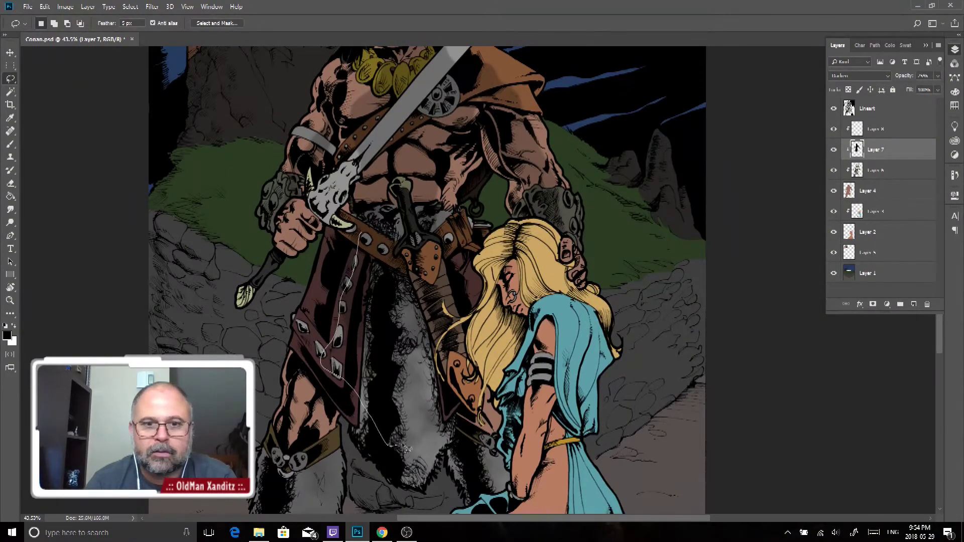
left_click_drag(361, 232, 424, 227)
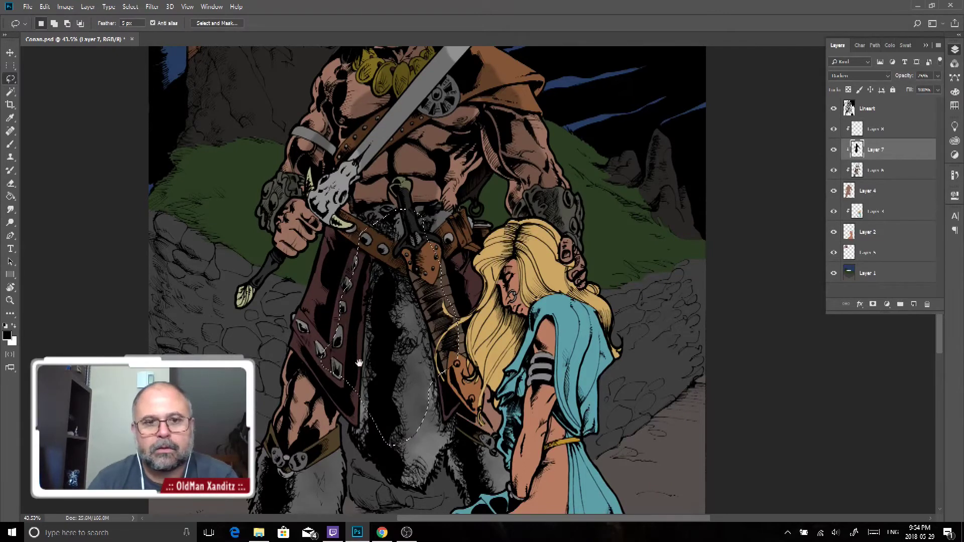
left_click_drag(317, 353, 320, 224)
key("ctrl+d")
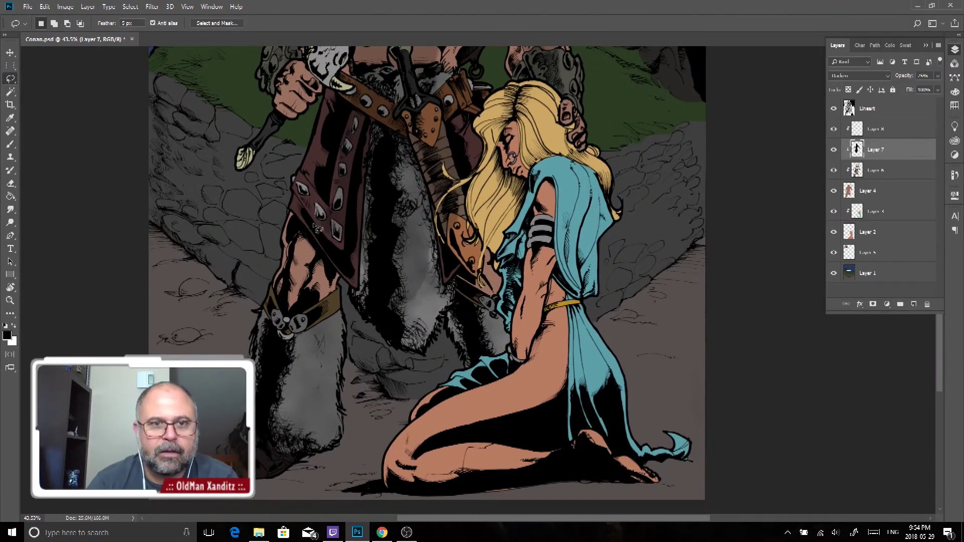
Trace the fur's left edge, dismiss the no-pixels-selected warning, and fit the illustration on screen
left_click_drag(296, 262, 273, 449)
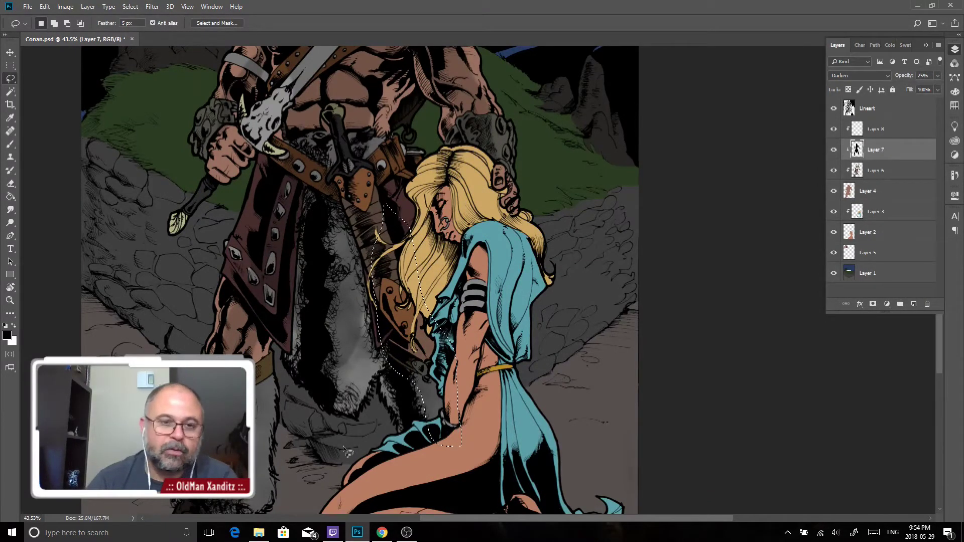
left_click_drag(365, 352, 382, 408)
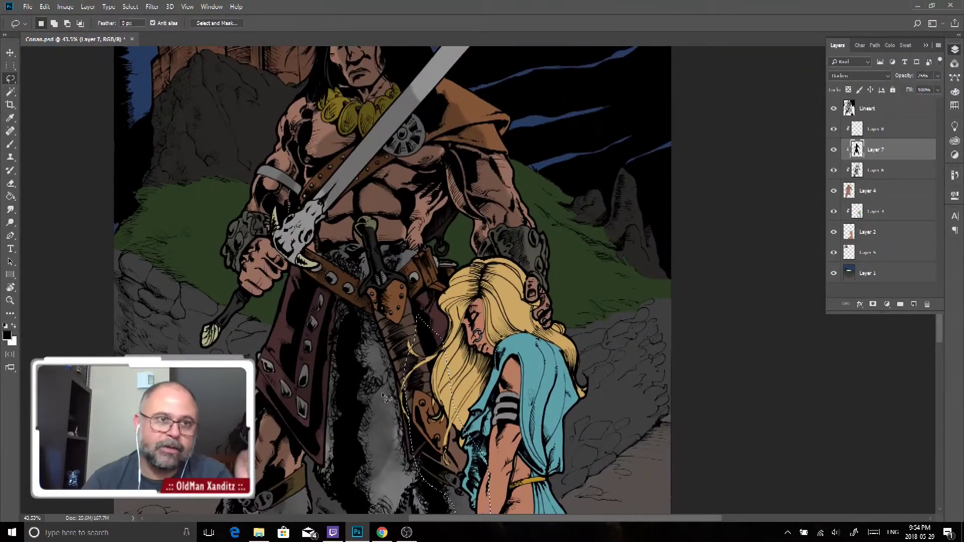
left_click_drag(383, 402, 383, 419)
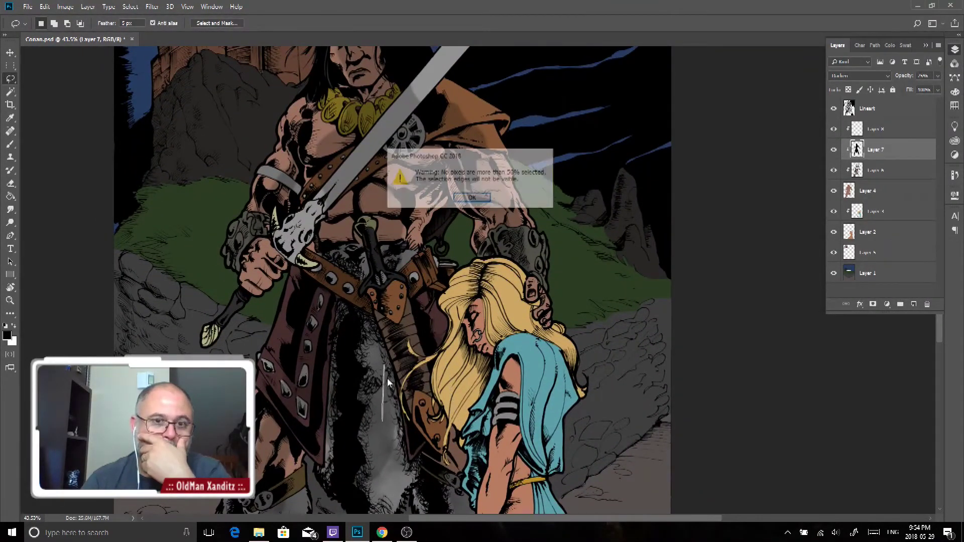
left_click(461, 200)
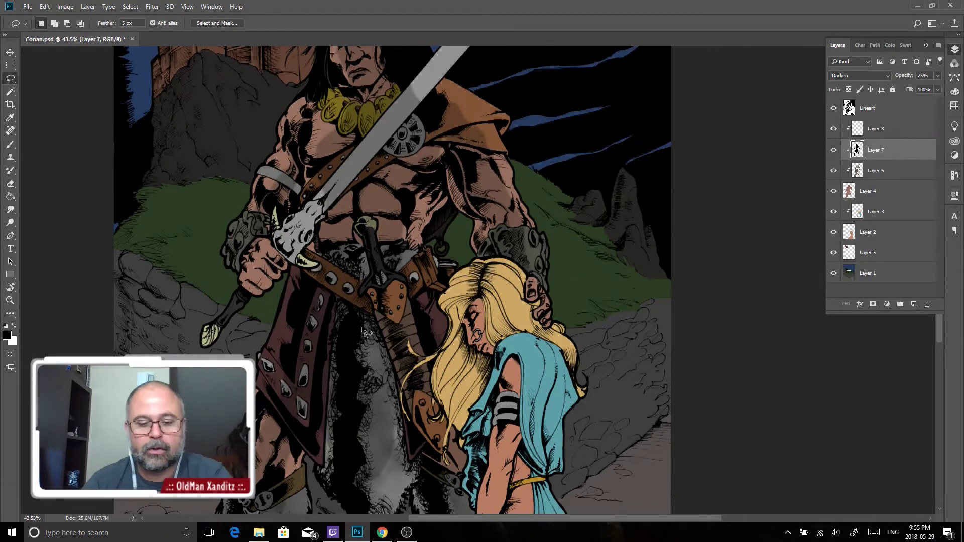
key("ctrl+0")
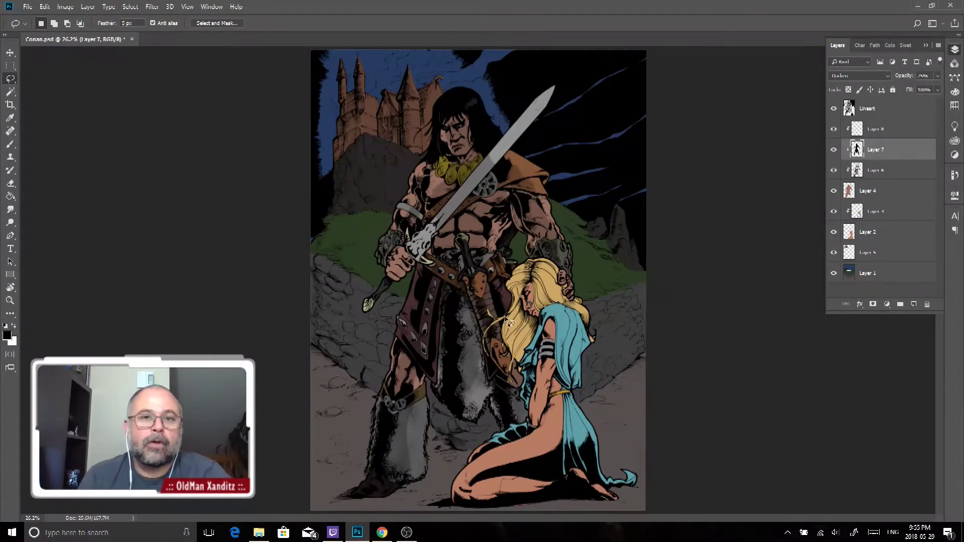
Add Layer 9 under Lineart in Lighten mode at 75% opacity, with white foreground colour
key("ctrl+shift+alt+n")
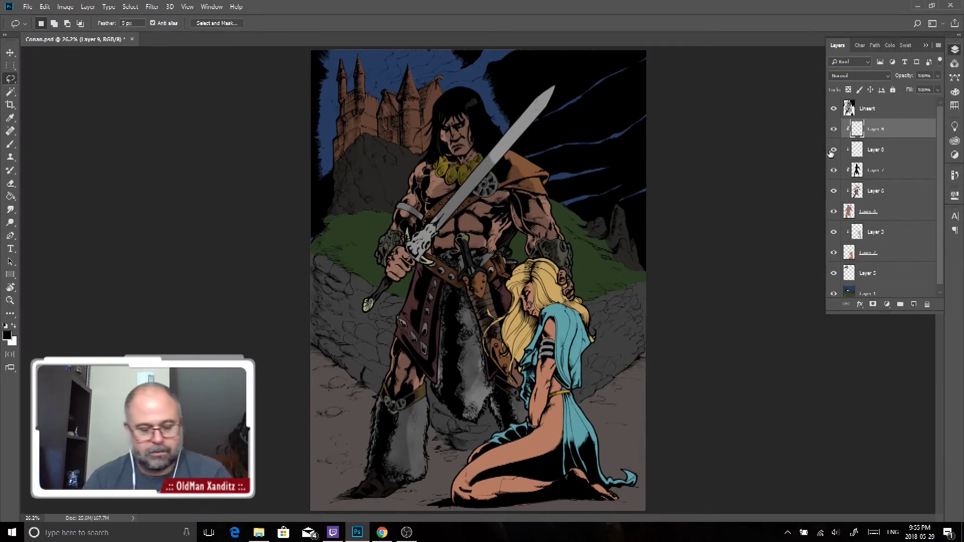
left_click(887, 76)
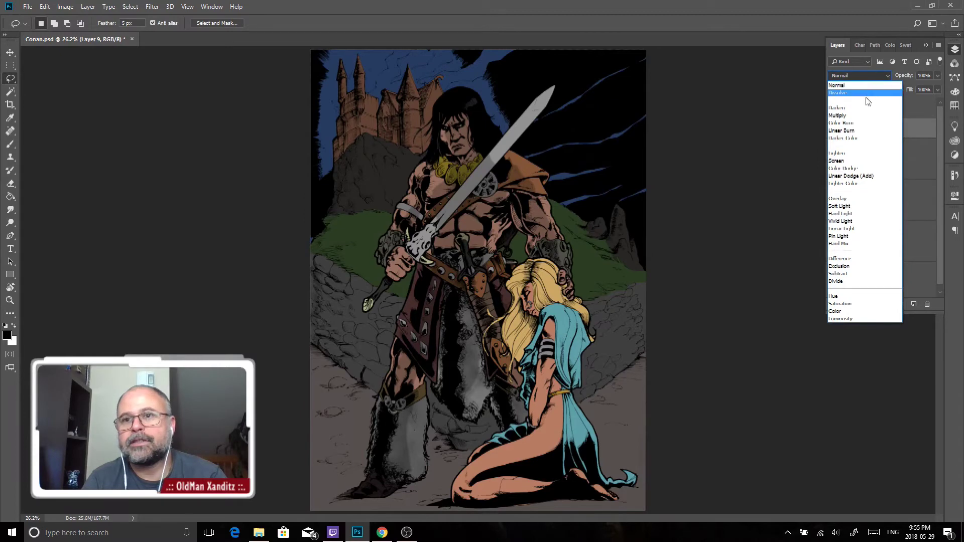
left_click(847, 153)
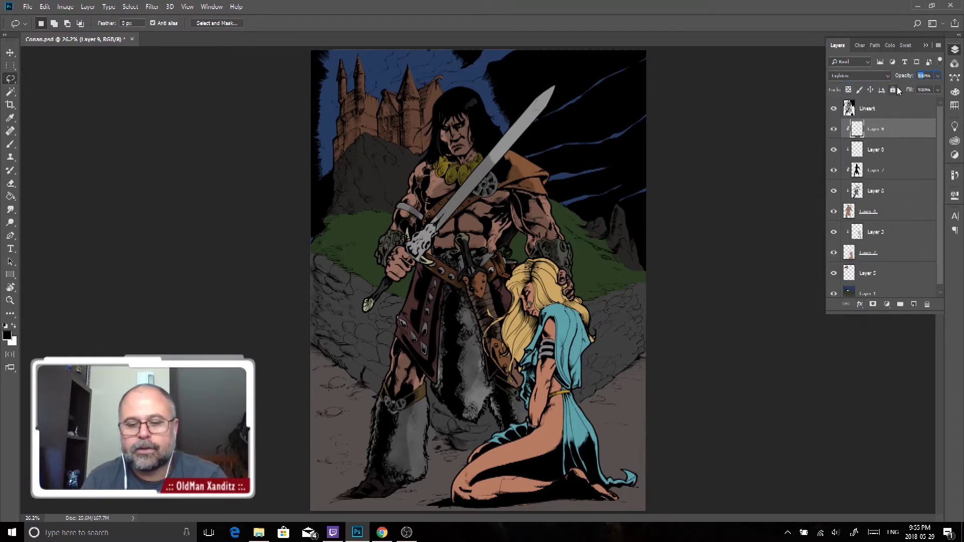
type("75")
key("Return")
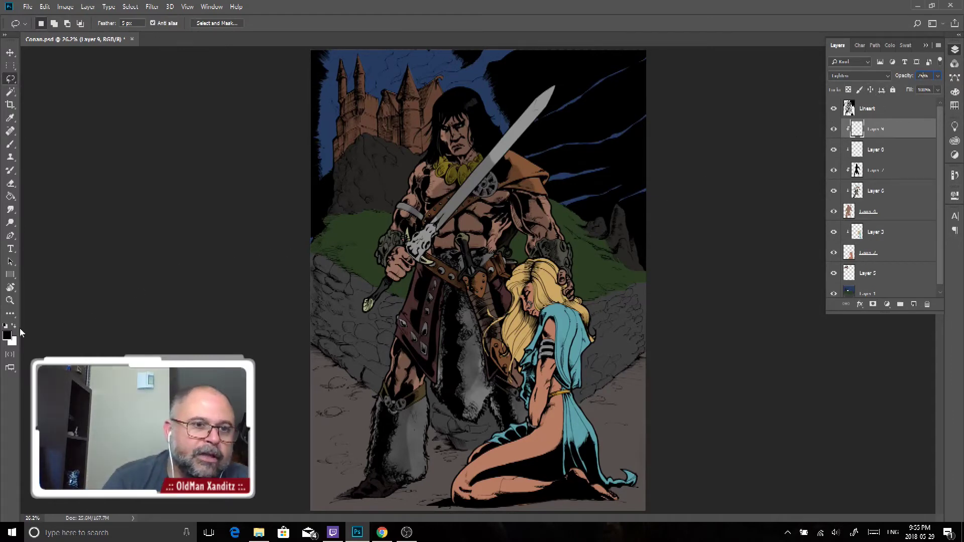
left_click(15, 327)
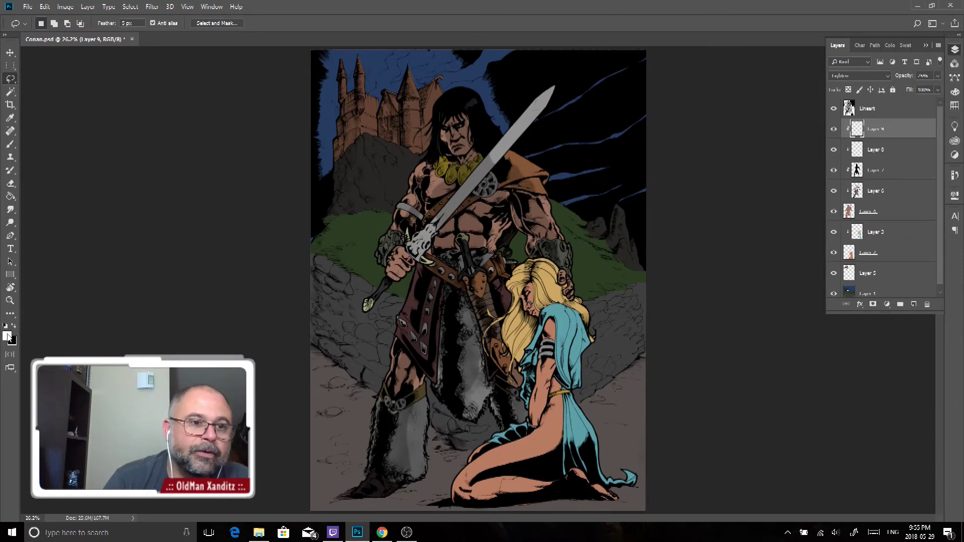
Set the foreground colour to the pale cyan 82e4ff for rim lights
left_click(7, 336)
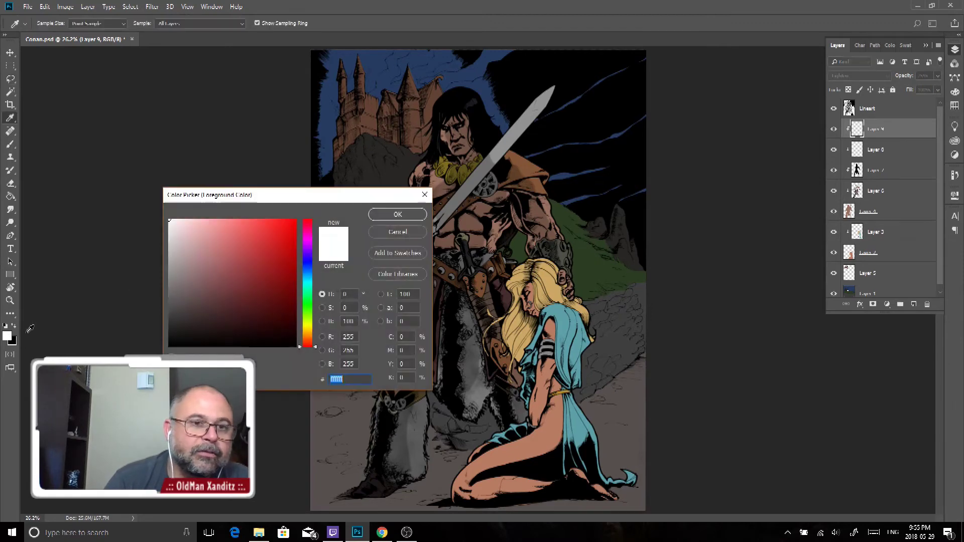
left_click(308, 278)
left_click(295, 220)
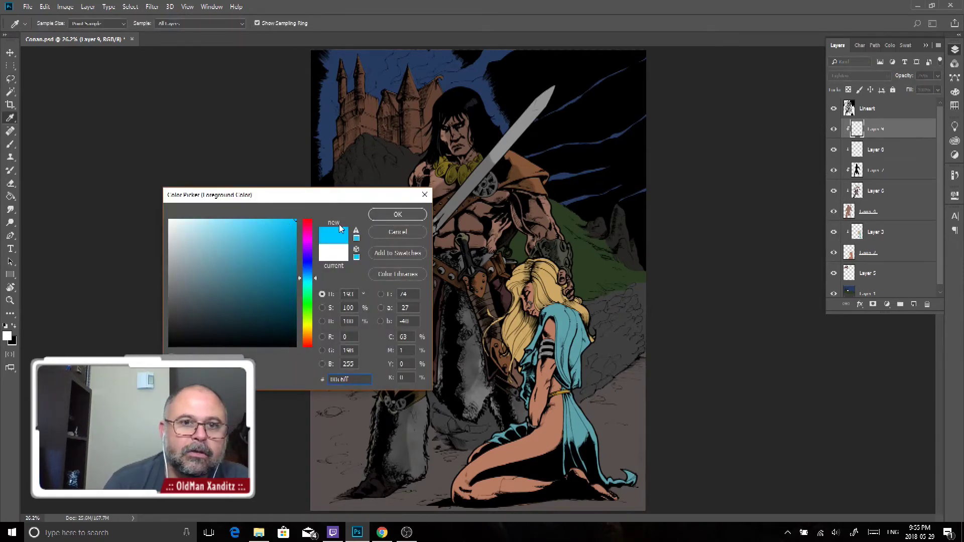
left_click_drag(256, 219, 227, 219)
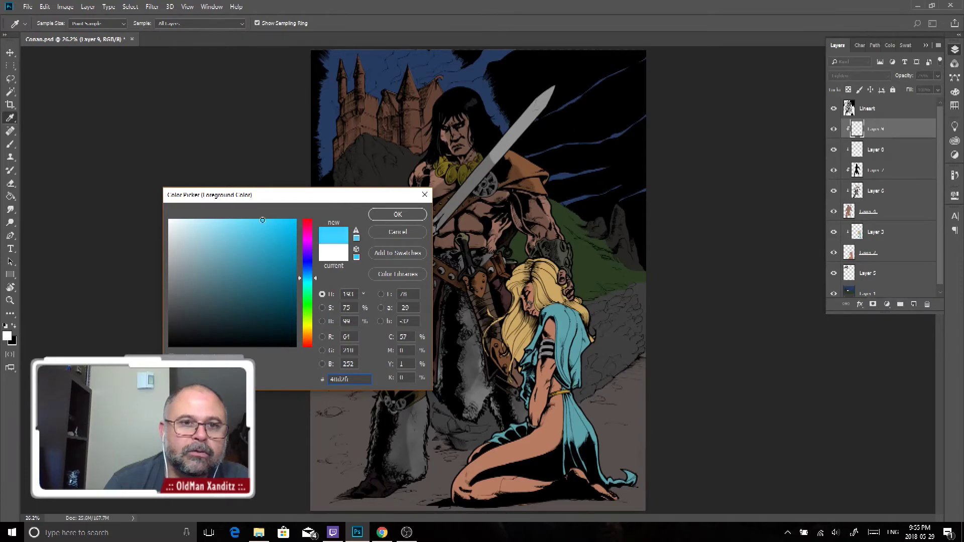
left_click(396, 214)
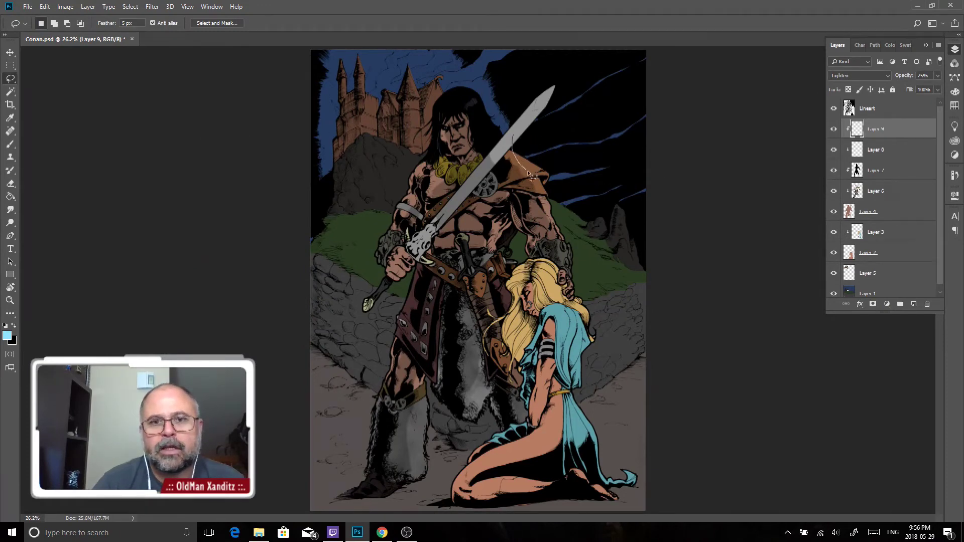
Draw and then drop trial selections around Conan's arm, cape and hair
left_click_drag(552, 216, 568, 262)
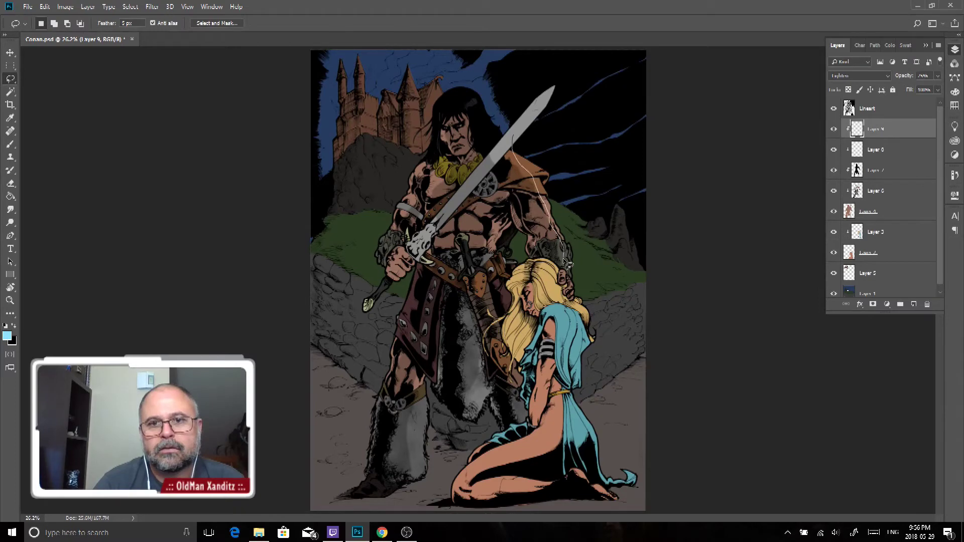
left_click_drag(585, 294, 560, 158)
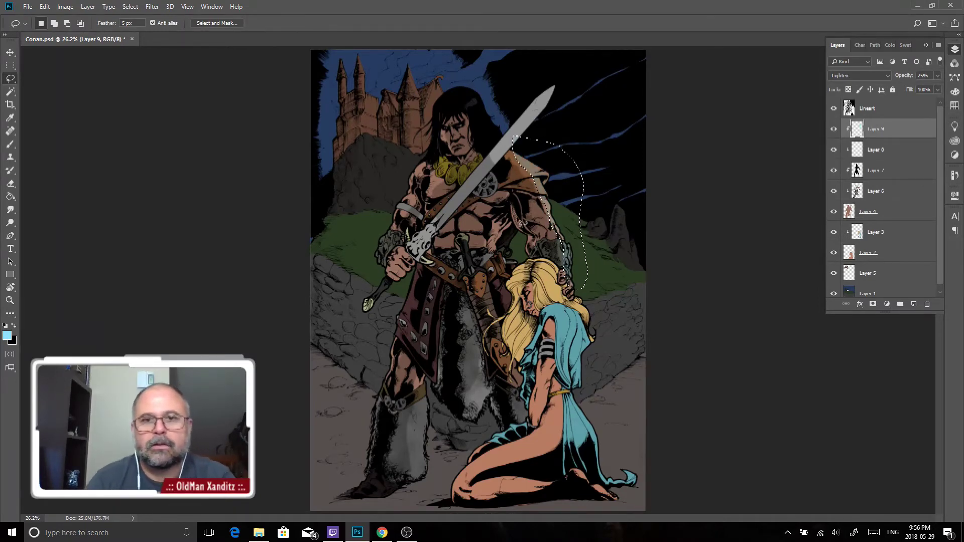
key("ctrl+d")
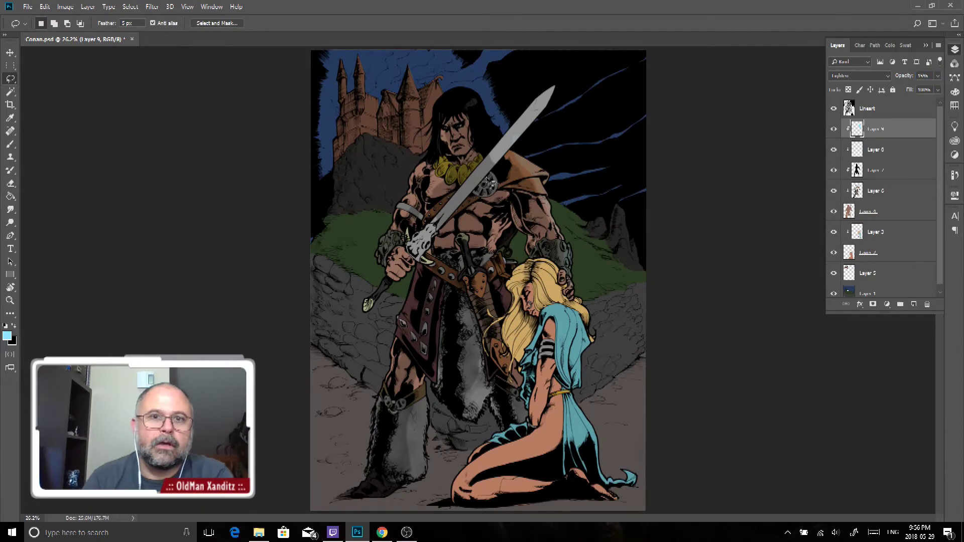
mouse_move(483, 103)
left_mouse_down()
mouse_move(476, 119)
mouse_move(484, 103)
left_mouse_up()
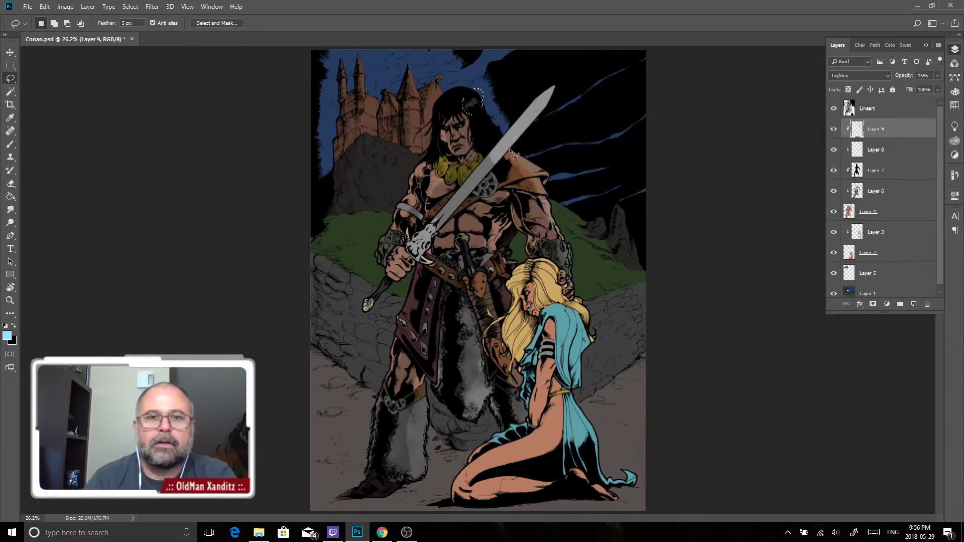
key("ctrl+d")
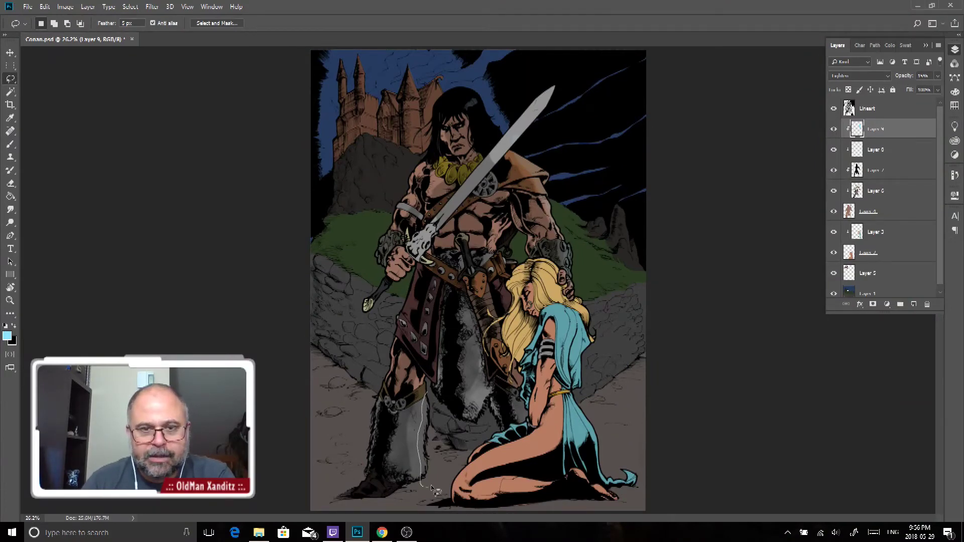
Lasso the fur on Conan's leg and an area on his torso
left_click_drag(436, 408, 434, 405)
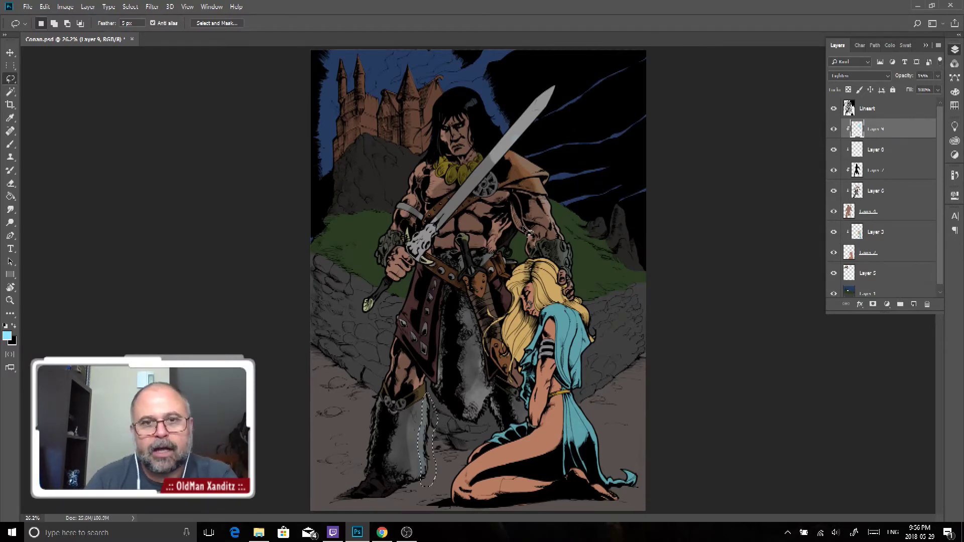
left_click_drag(507, 223, 512, 238)
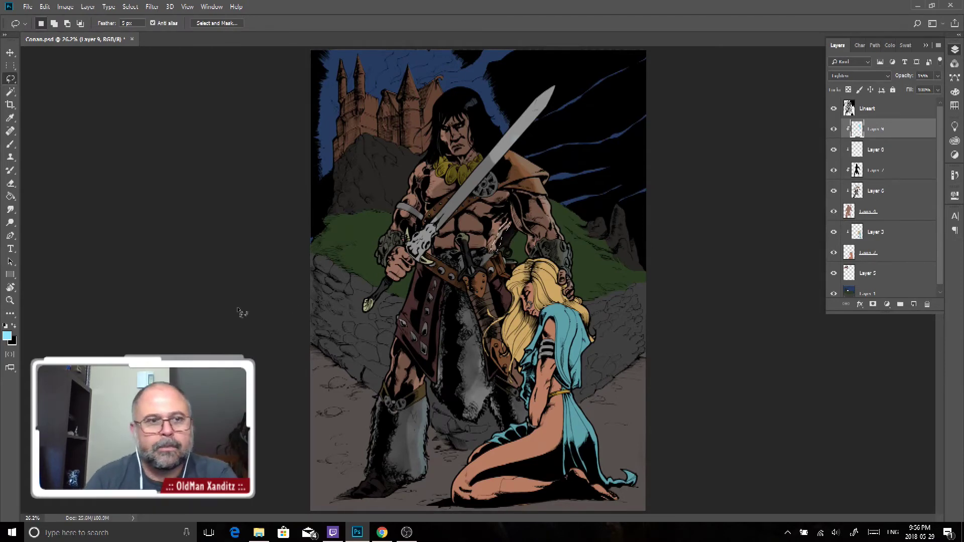
left_click(15, 300)
Zoom to 50% and delete a shadow patch on Conan's chest on Layer 7
key("ctrl+plus")
key("ctrl+plus")
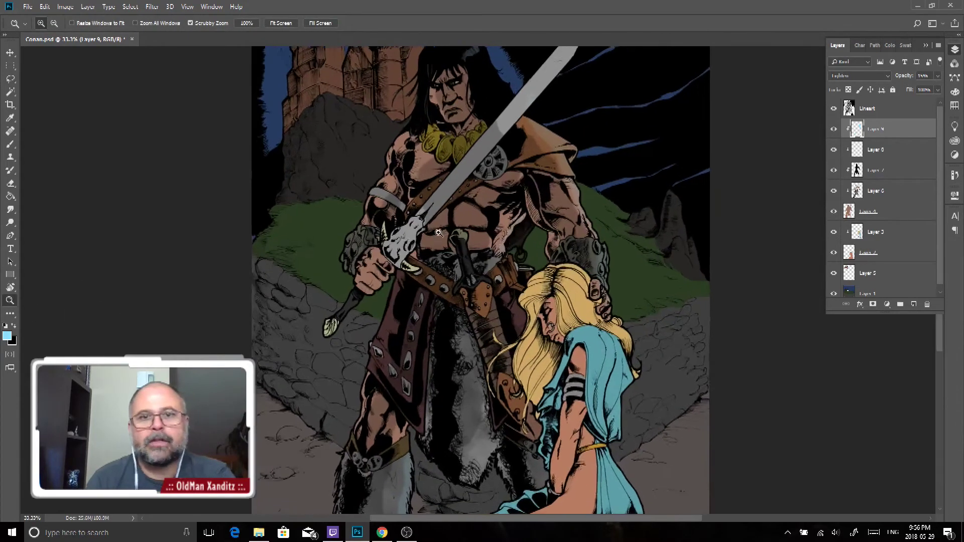
left_click(11, 79)
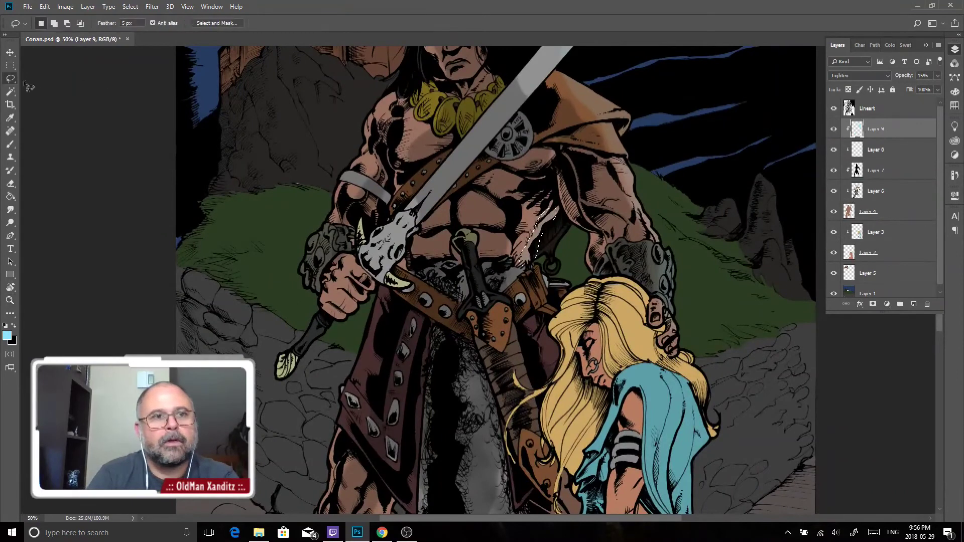
left_click(522, 251)
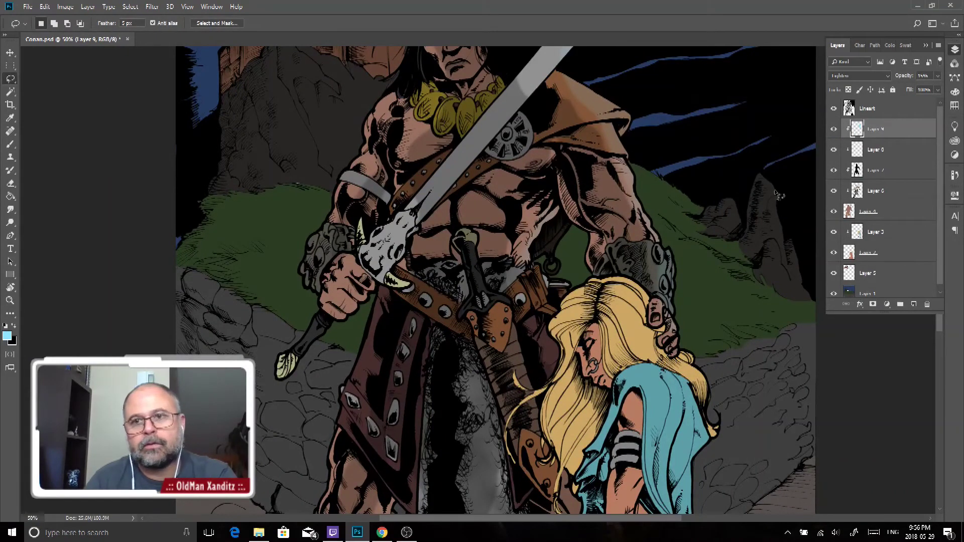
left_click(882, 180)
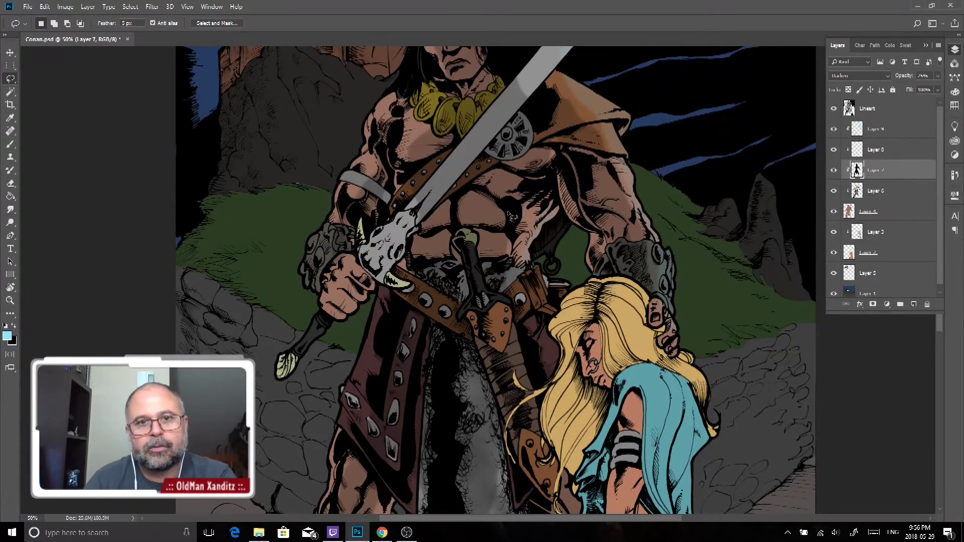
left_click_drag(482, 217, 483, 201)
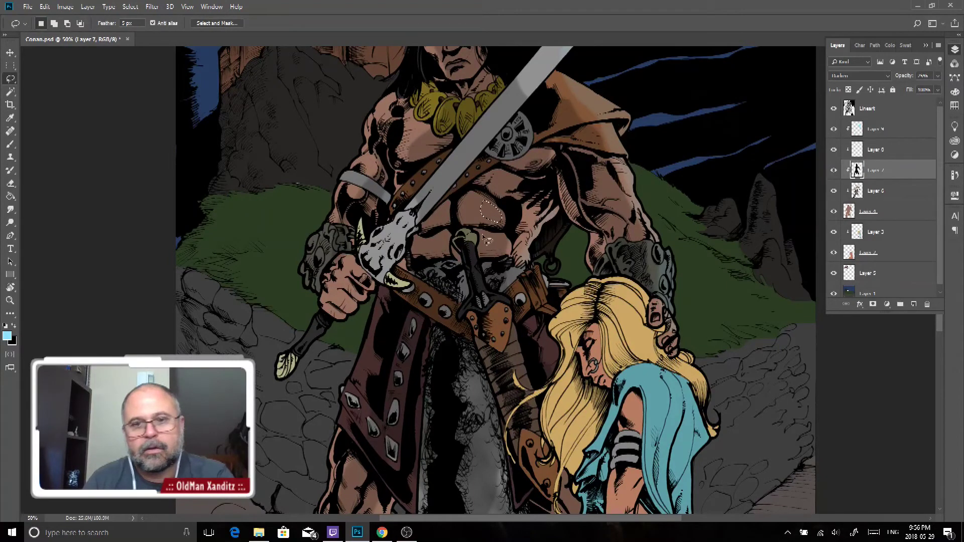
key("Delete")
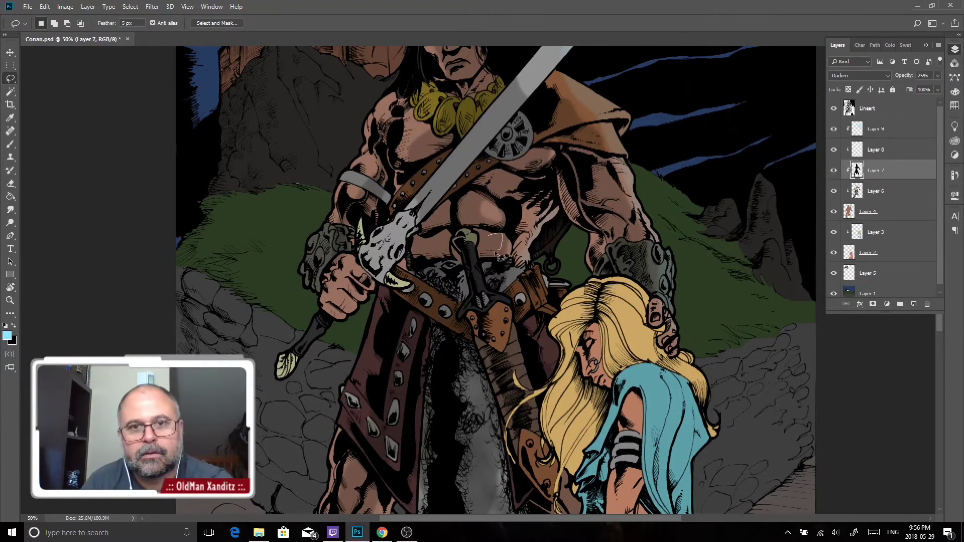
left_click_drag(500, 255, 488, 245)
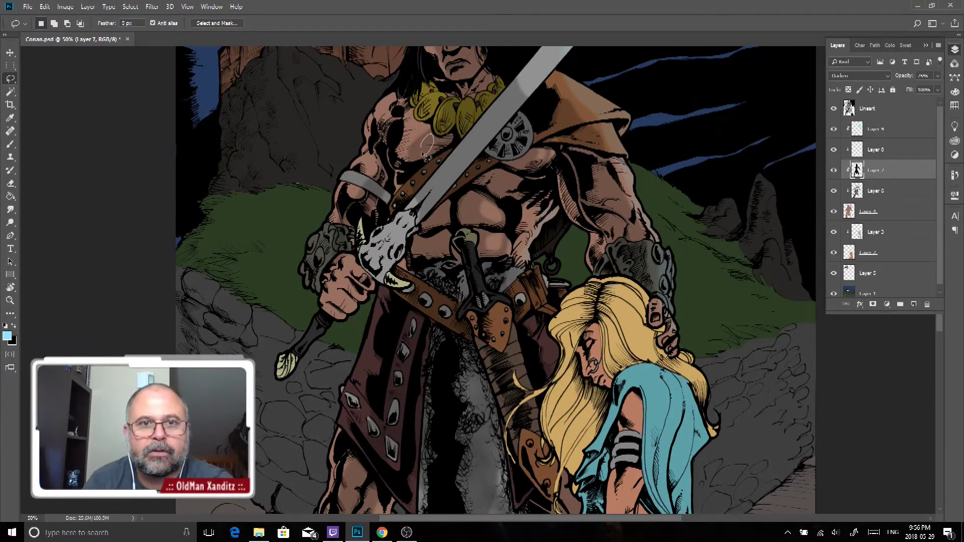
On Layer 9, select chest areas for soft pale highlights
left_click_drag(442, 172, 362, 165)
left_click(894, 131)
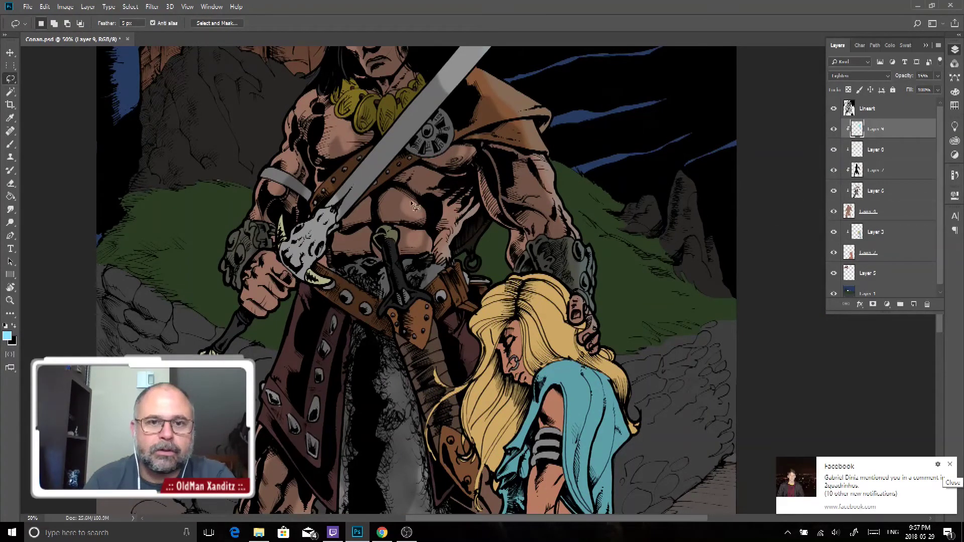
left_click_drag(423, 215, 421, 217)
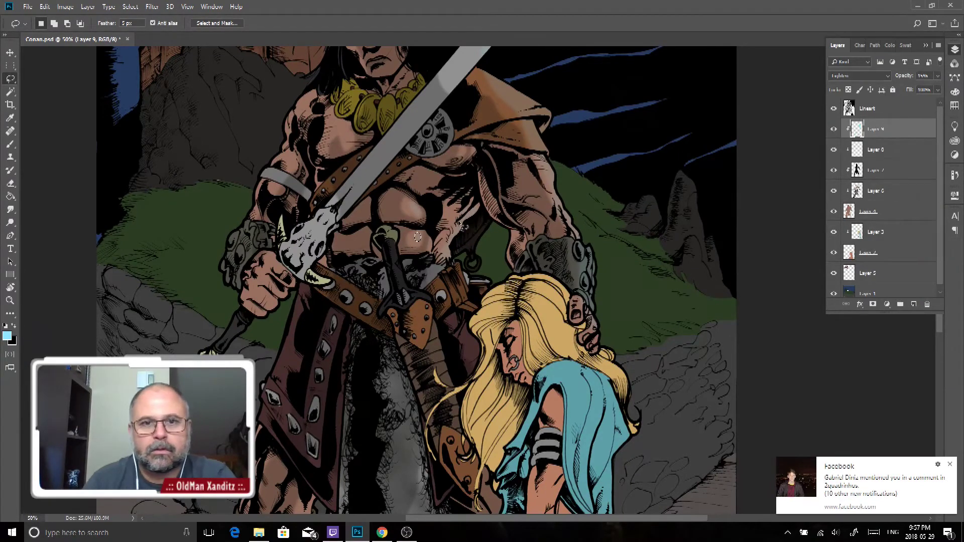
left_click_drag(462, 212, 461, 212)
left_click_drag(478, 320, 481, 326)
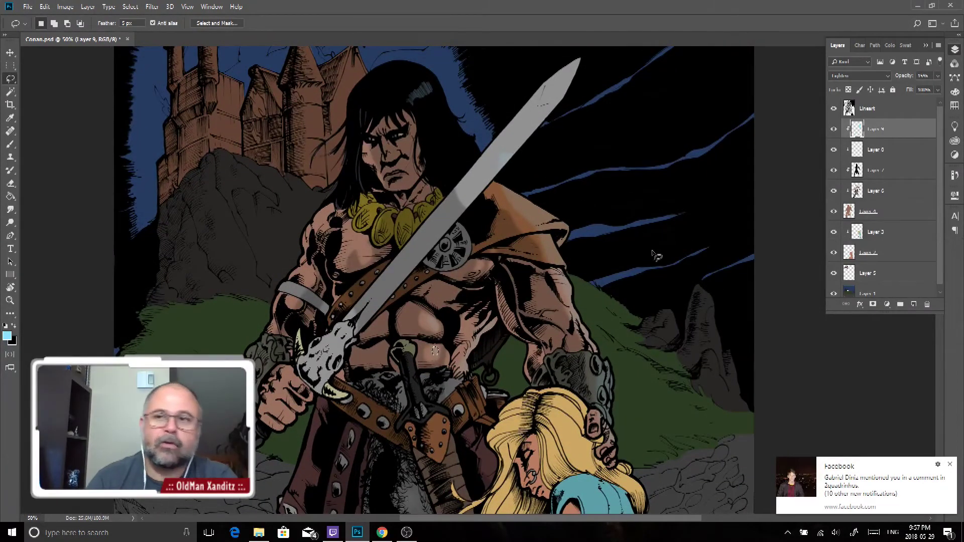
Add Layer 10 clipped to Layer 9, with Lighten blending at 75% opacity
left_click(915, 303)
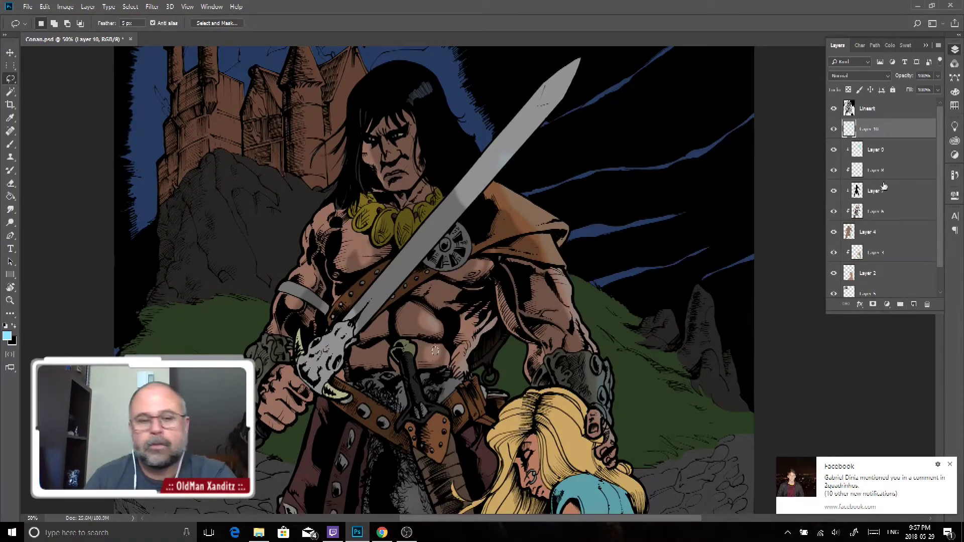
left_click(915, 138, "alt")
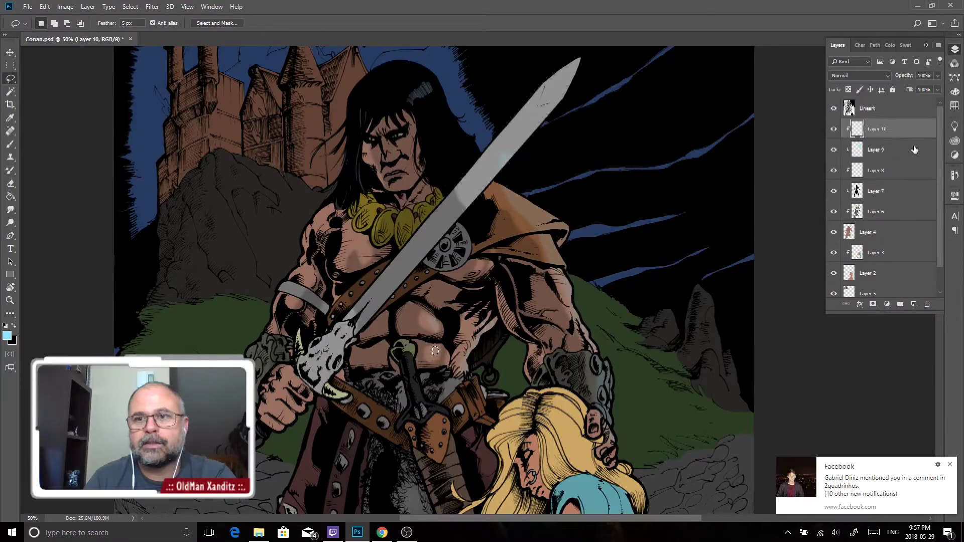
left_click(879, 80)
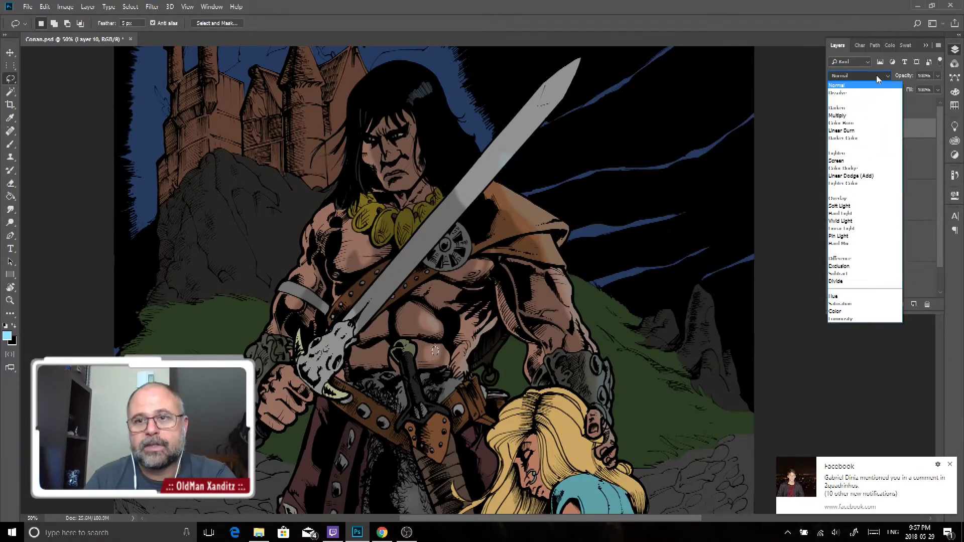
left_click(853, 150)
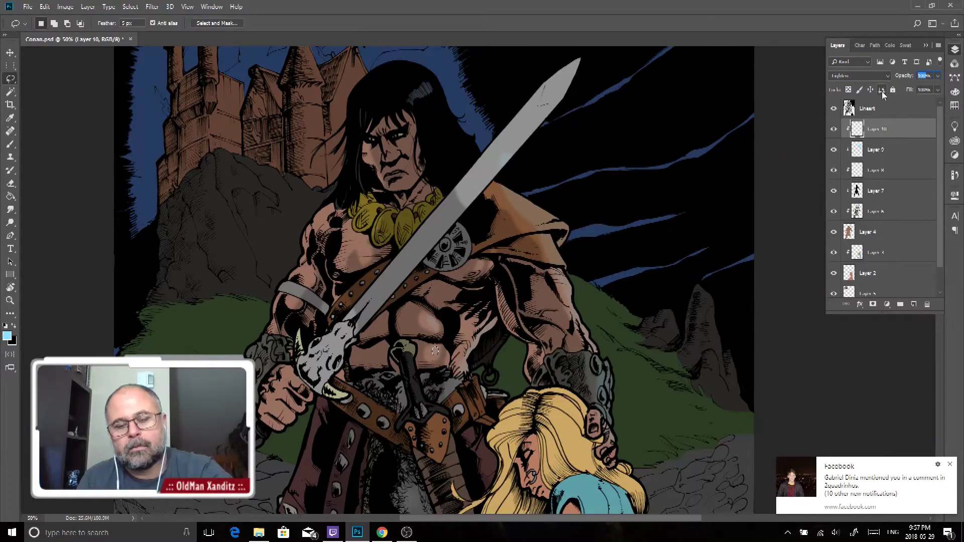
left_click(916, 78)
type("475")
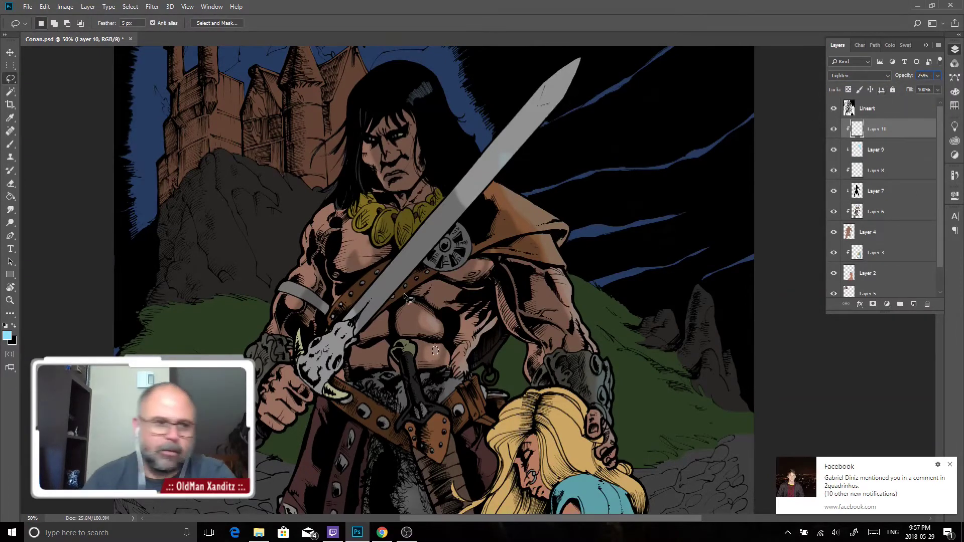
Set the foreground colour to pale yellow fdde85
left_click(7, 336)
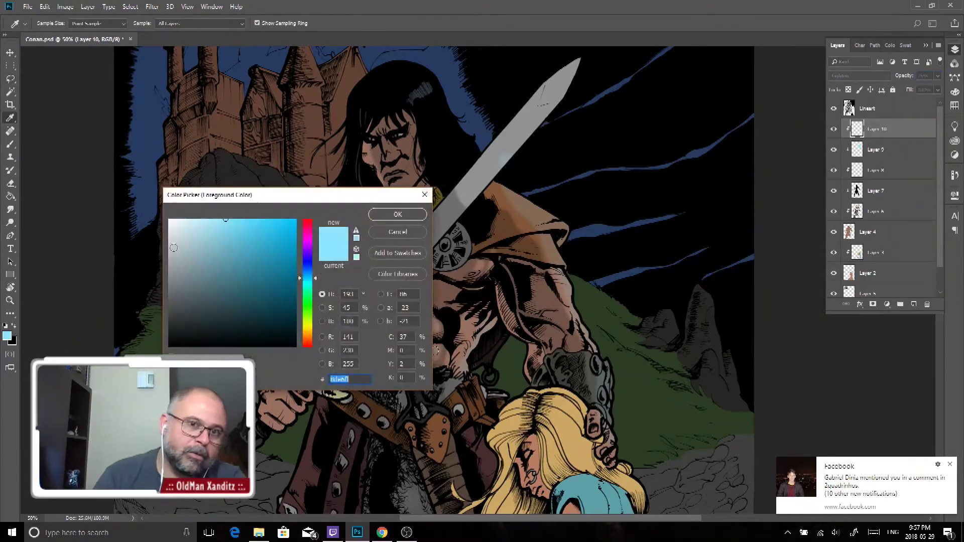
type("fdde85")
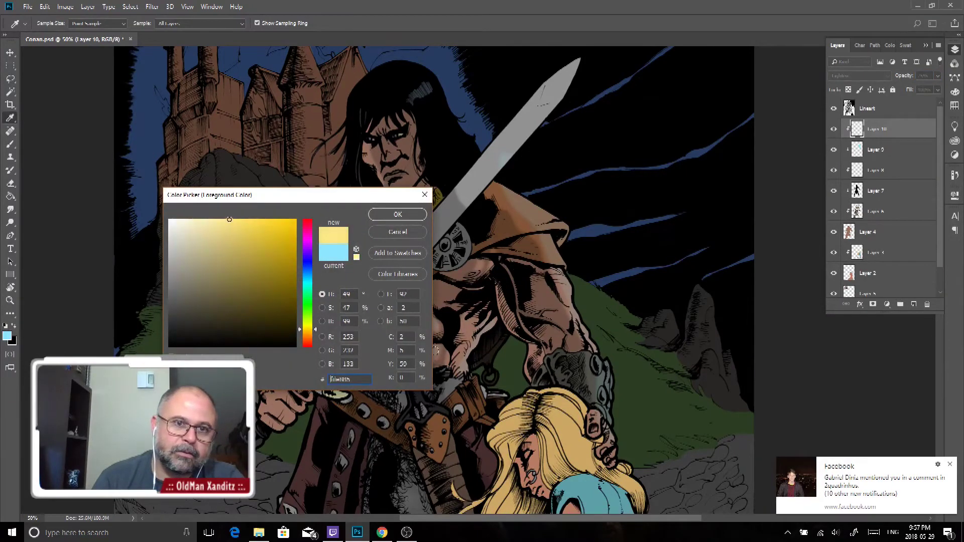
left_click(397, 215)
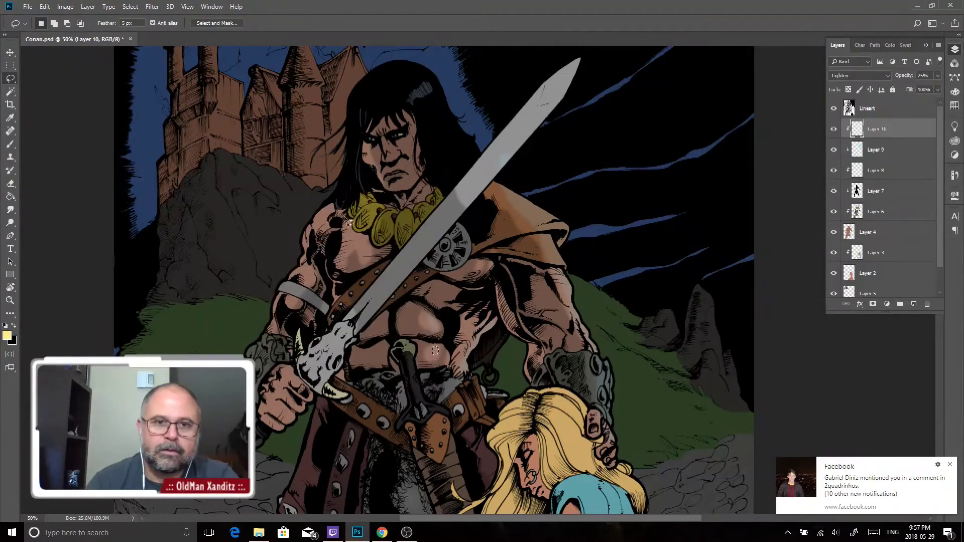
Fill lassoed shoulder and arm areas with pale yellow on Layer 10, then fit the canvas on screen
mouse_move(317, 240)
left_mouse_down()
mouse_move(342, 231)
mouse_move(334, 245)
left_mouse_up()
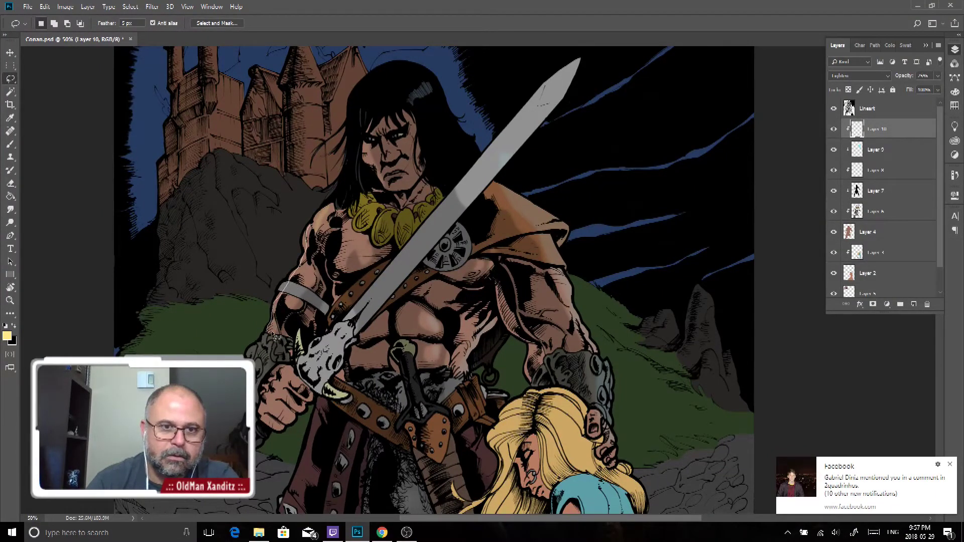
mouse_move(275, 324)
left_mouse_down()
mouse_move(313, 249)
mouse_move(356, 224)
left_mouse_up()
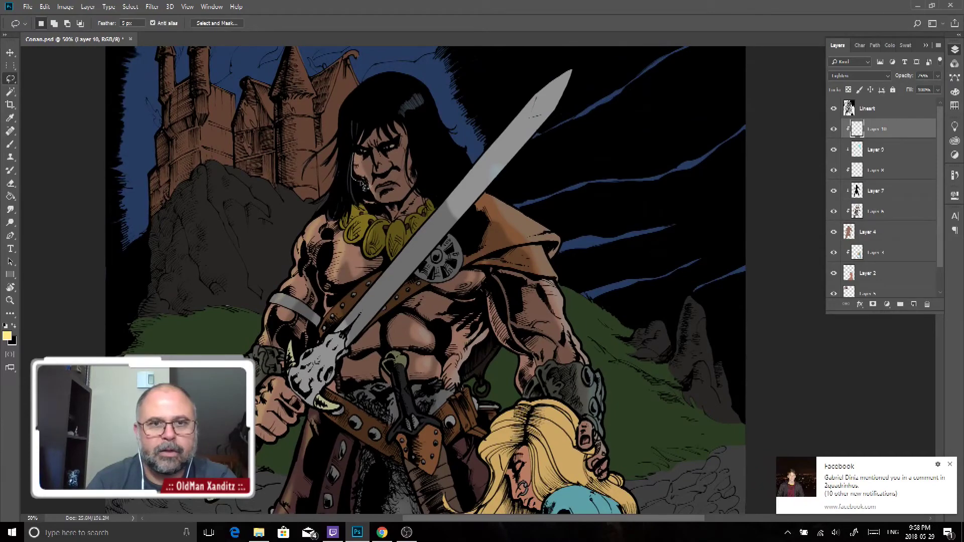
key("alt+BackSpace")
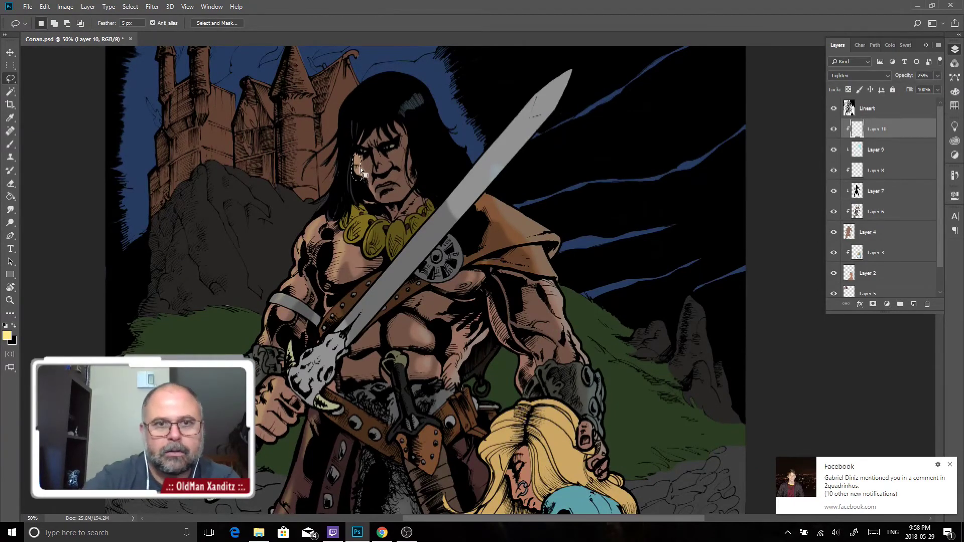
left_click_drag(367, 240, 403, 190)
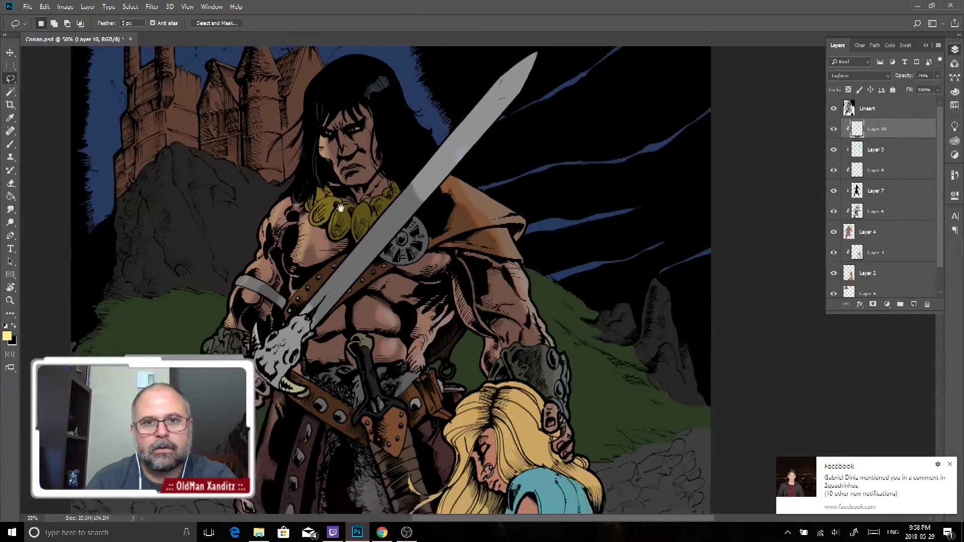
key("ctrl+0")
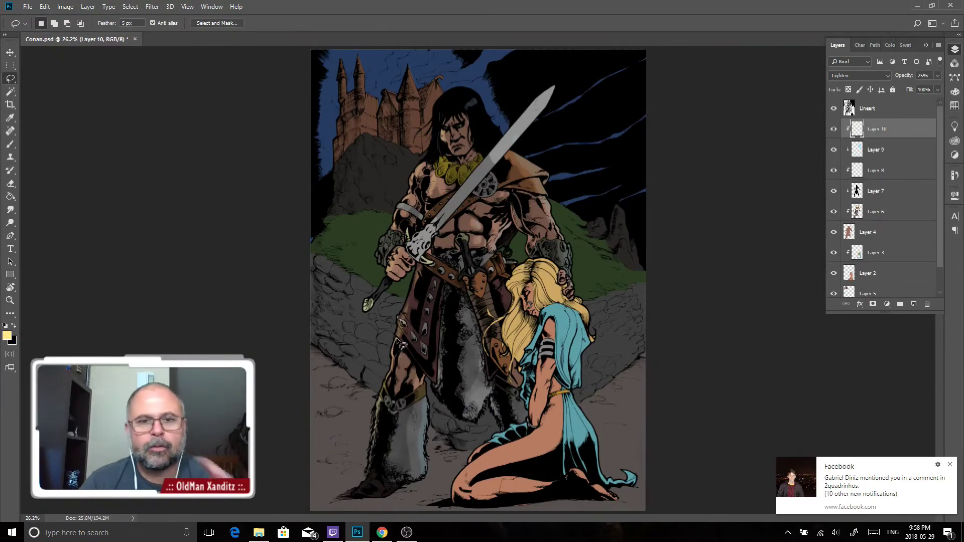
Zoom in on Conan's face and shoulder with Layer 7 as the working layer
key("z")
left_click_drag(490, 133, 508, 247)
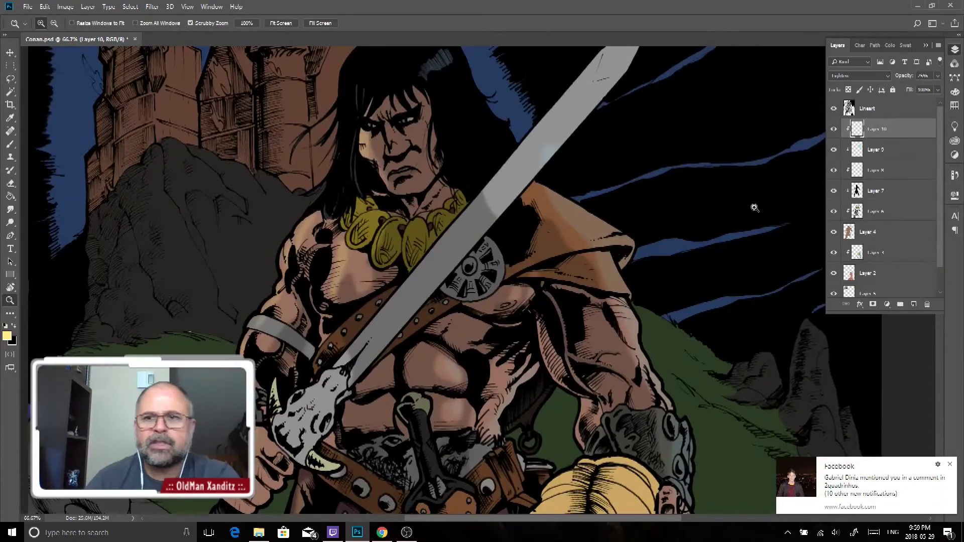
left_click(874, 195)
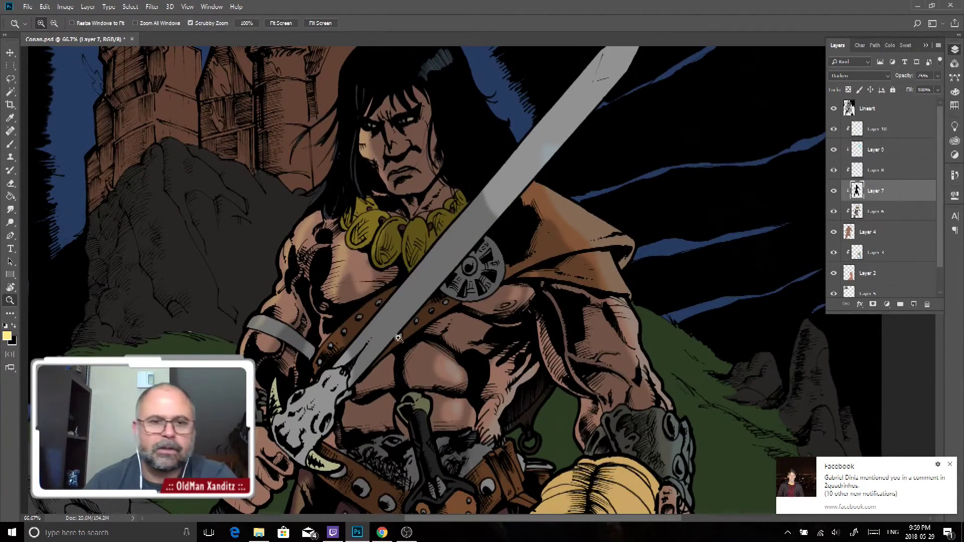
Outline the sword blade with the Polygonal Lasso on Layer 7
left_click(12, 79)
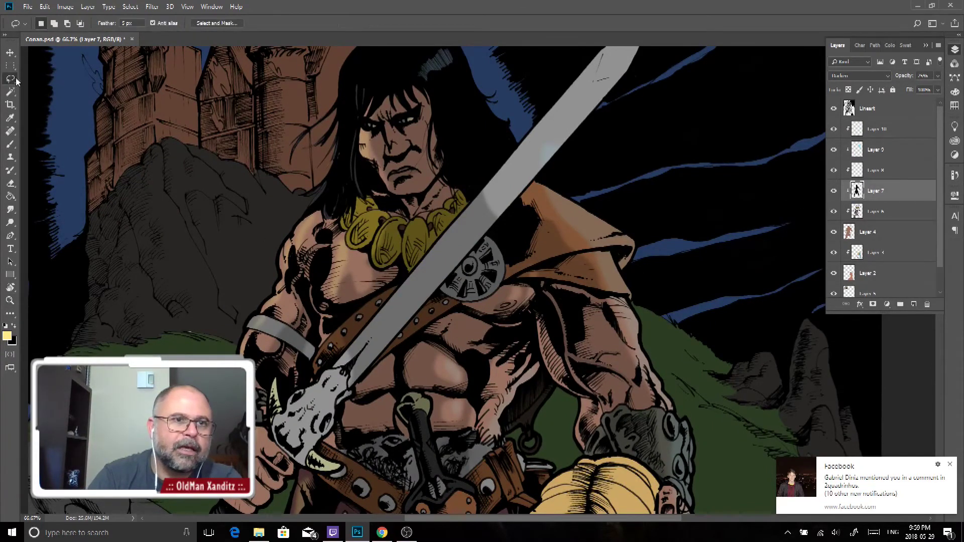
right_click(12, 79)
left_click(50, 90)
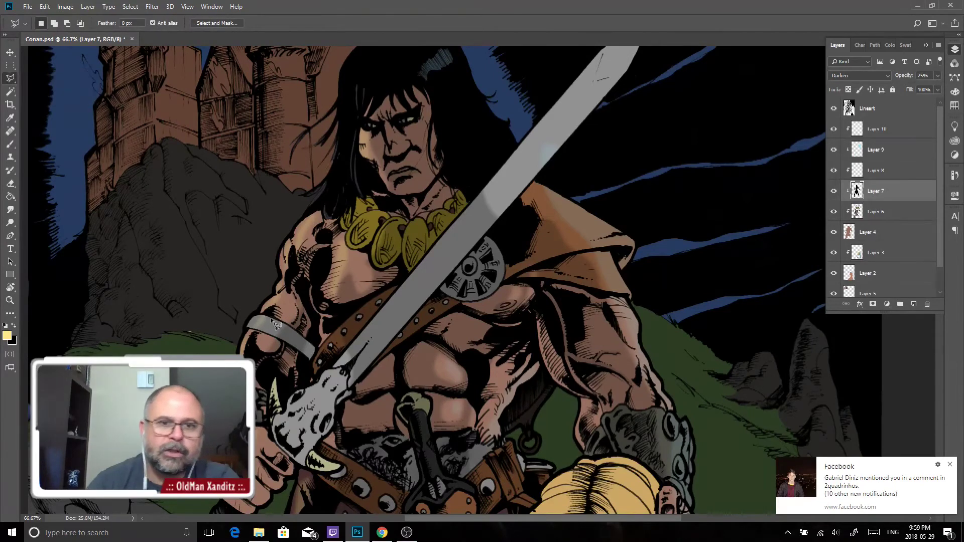
left_click(333, 370)
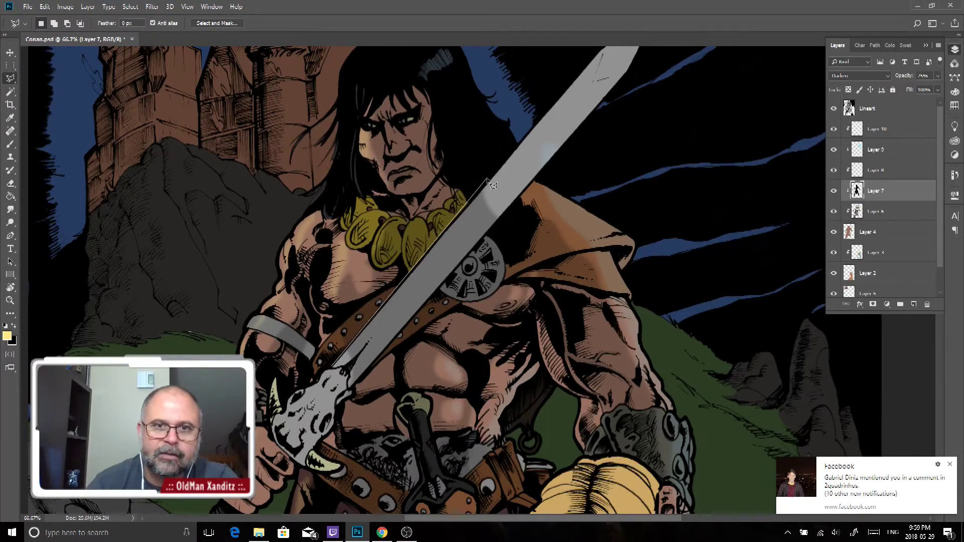
left_click(504, 216)
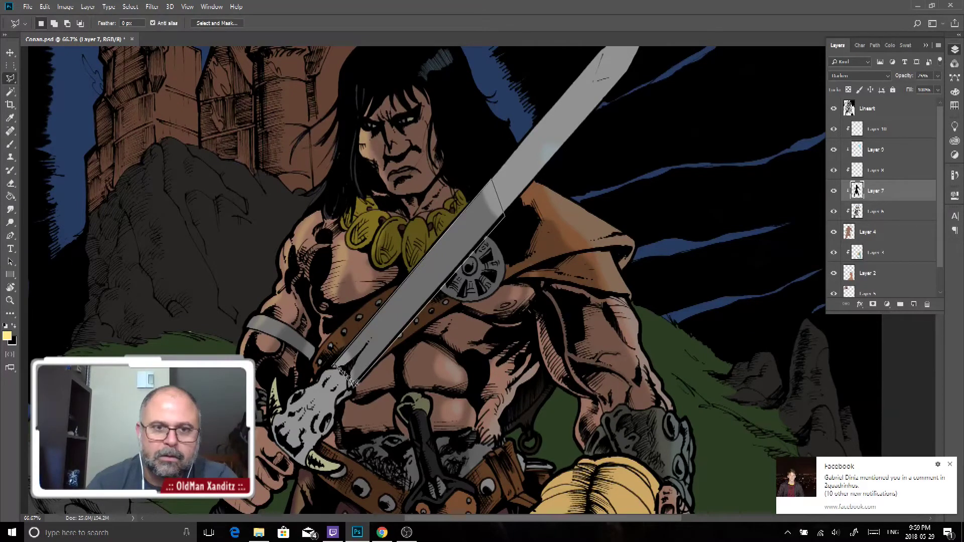
left_click(353, 383)
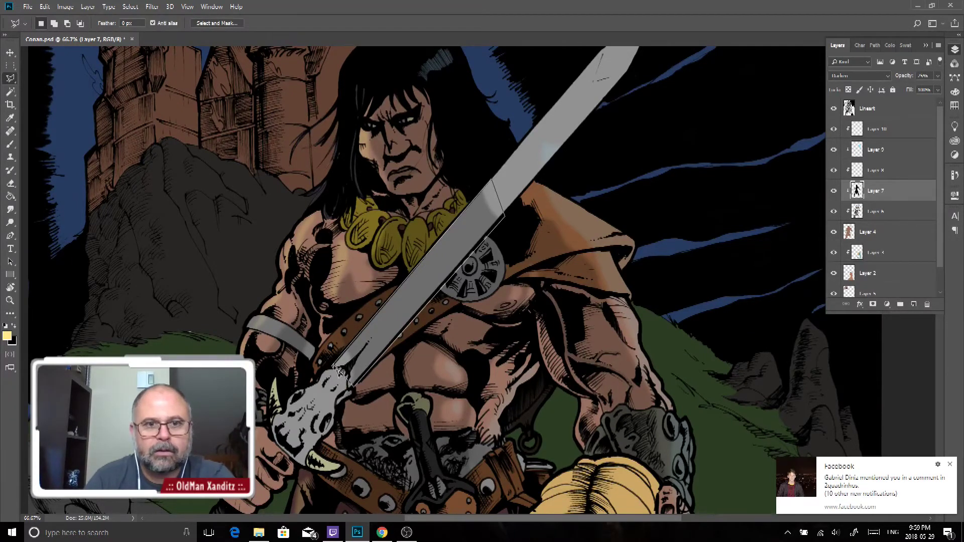
left_click(335, 370)
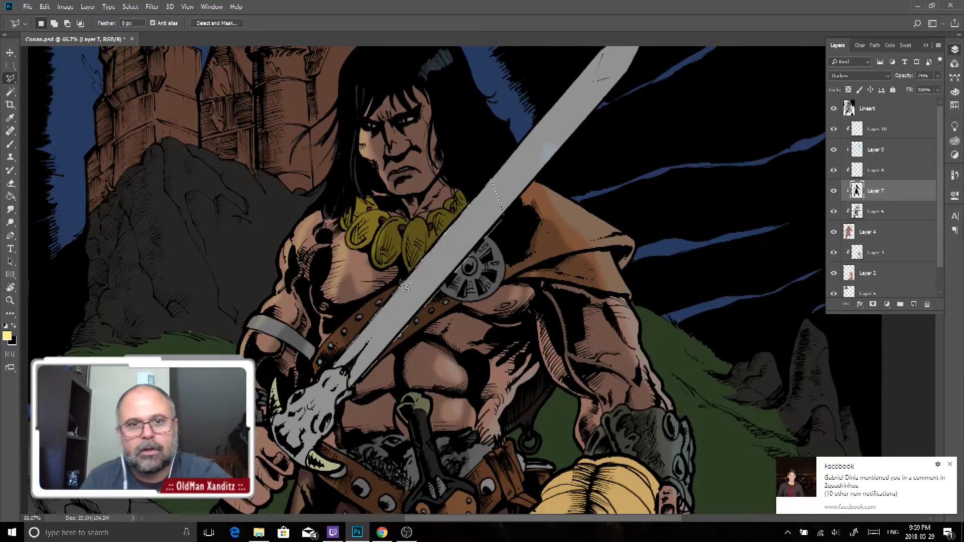
mouse_move(379, 276)
left_mouse_down()
mouse_move(440, 218)
mouse_move(339, 163)
left_mouse_up()
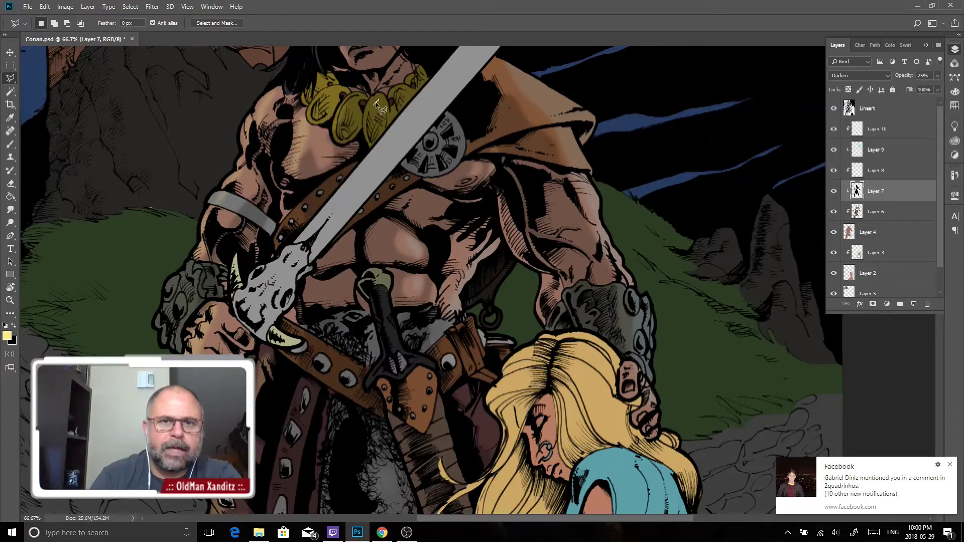
Lasso a small part of Conan's necklace freehand
left_click(376, 105)
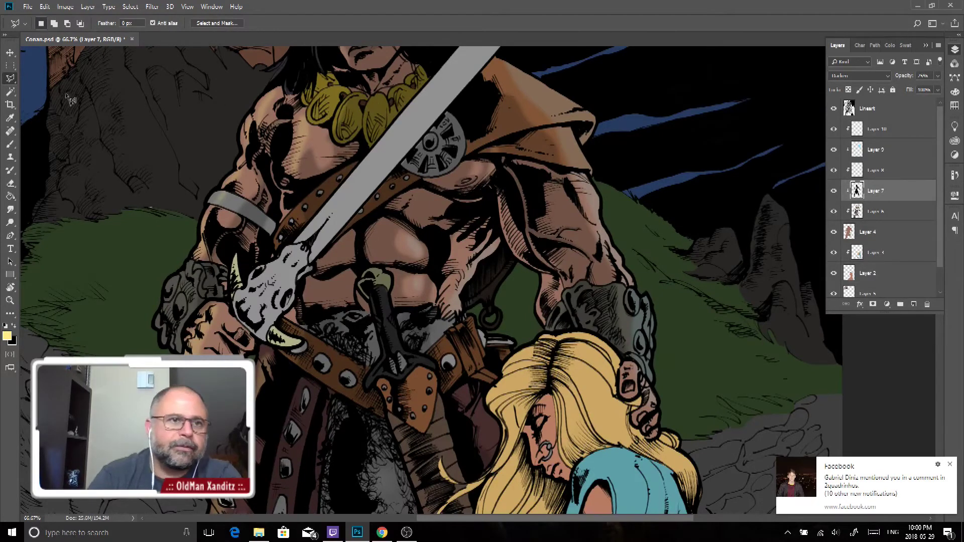
right_click(11, 79)
left_click(32, 79)
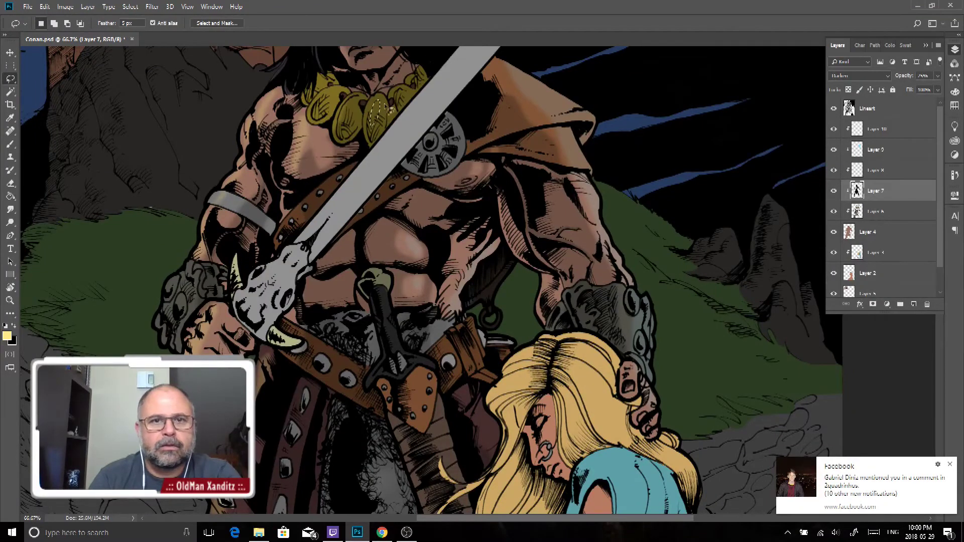
left_click_drag(389, 107, 377, 126)
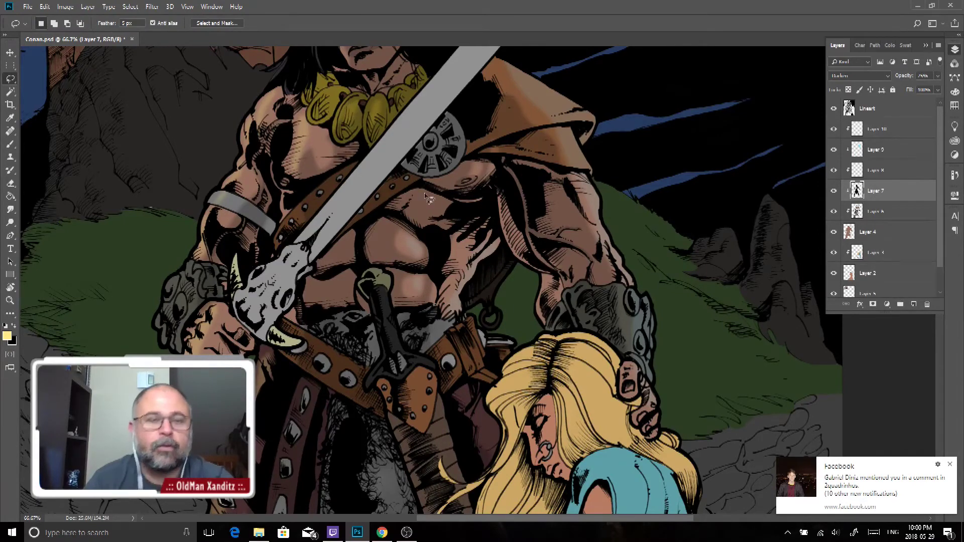
Pan down the figure to Conan's fur legs and the kneeling woman
left_click_drag(428, 198, 383, 355)
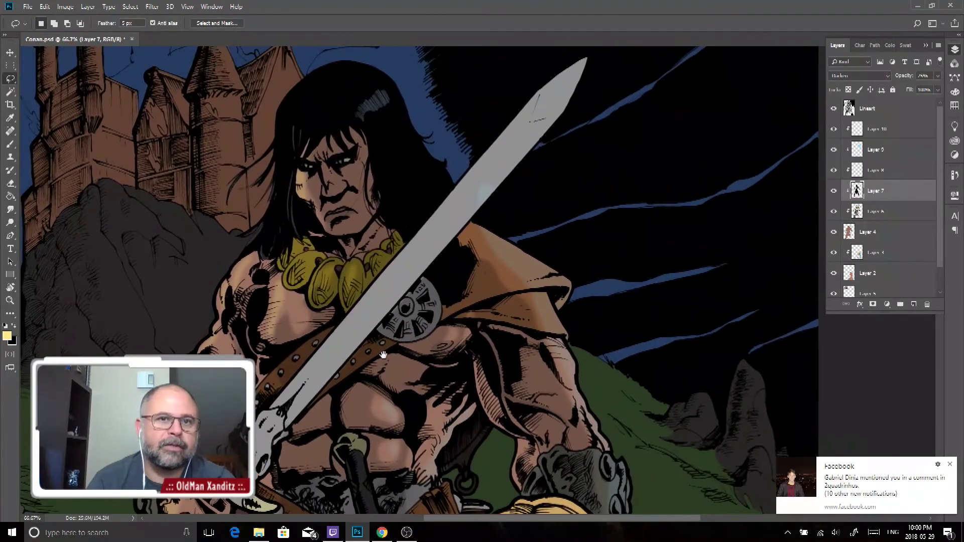
left_click_drag(355, 173, 342, 342)
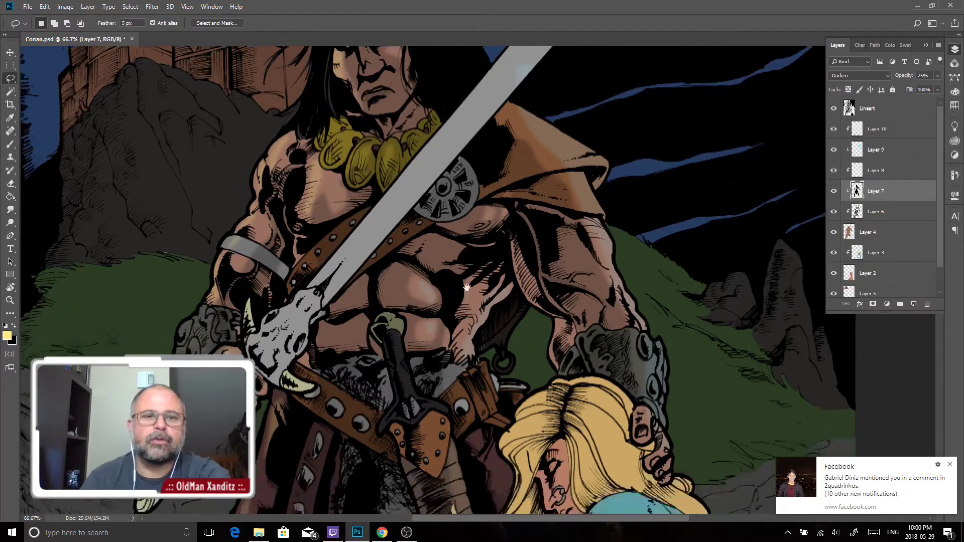
left_click_drag(460, 324, 475, 208)
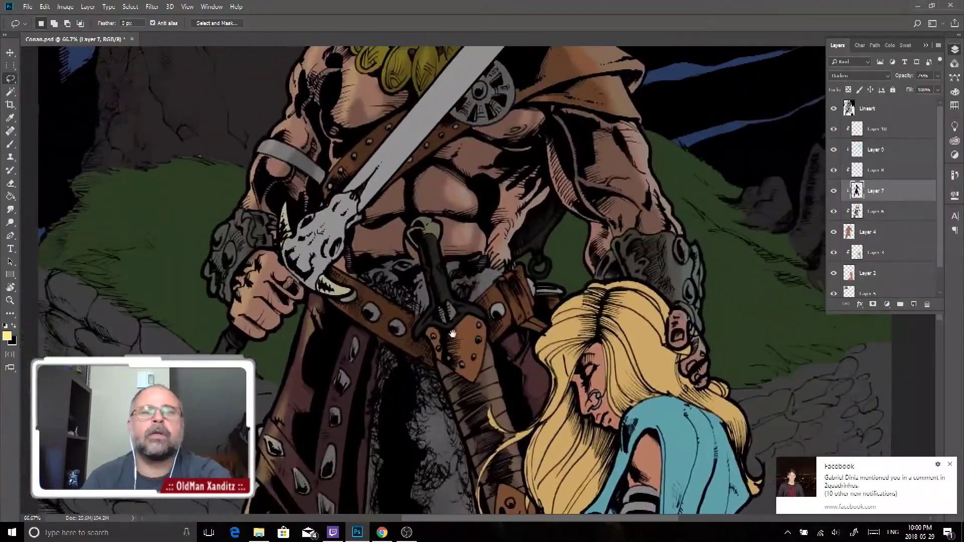
left_click_drag(439, 305, 402, 371)
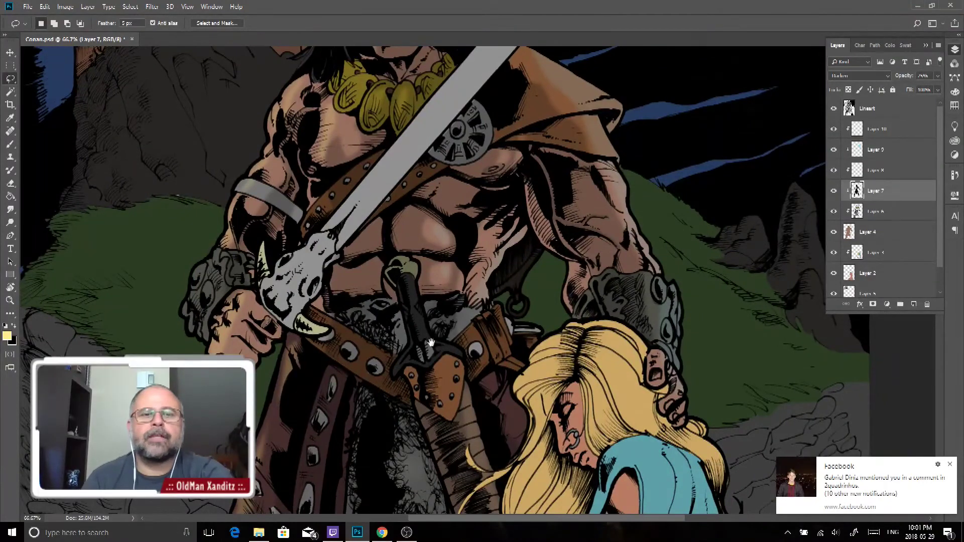
left_click_drag(431, 343, 430, 252)
mouse_move(431, 334)
left_mouse_down()
mouse_move(437, 279)
mouse_move(430, 316)
left_mouse_up()
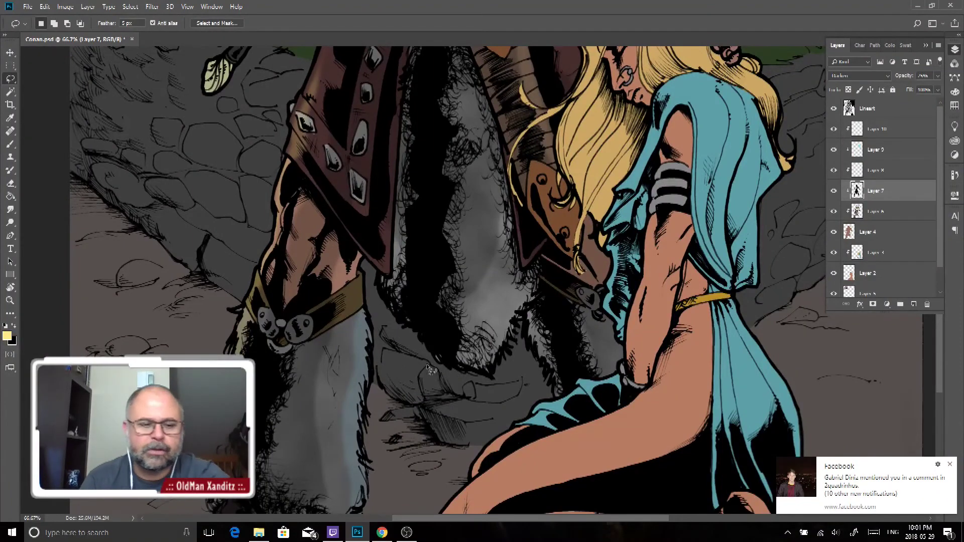
left_click_drag(425, 383, 442, 291)
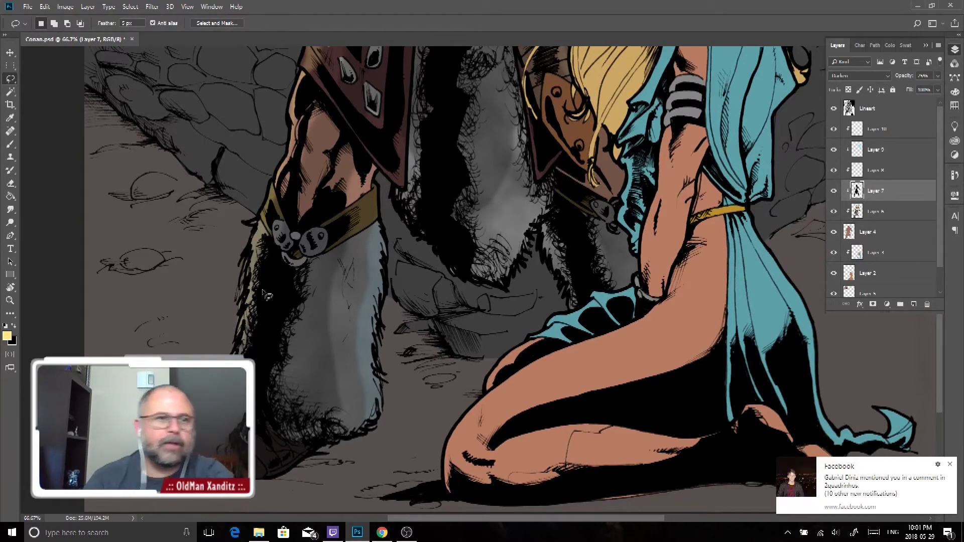
Smudge the grey fur shading on the leg on Layer 9
key("r")
key("alt+bracketright")
key("alt+bracketright")
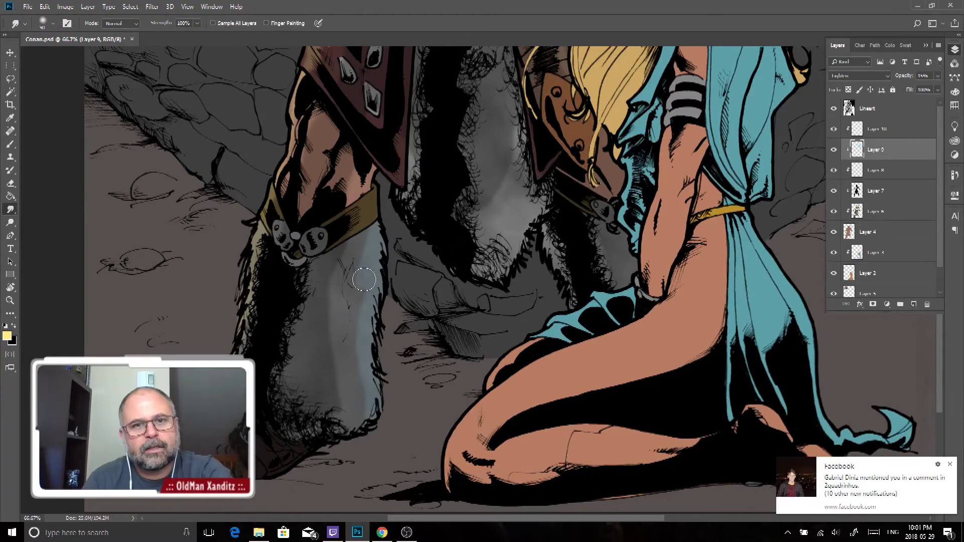
mouse_move(369, 274)
left_mouse_down()
mouse_move(367, 307)
mouse_move(363, 249)
mouse_move(362, 414)
mouse_move(364, 425)
mouse_move(367, 384)
mouse_move(377, 432)
mouse_move(367, 453)
left_mouse_up()
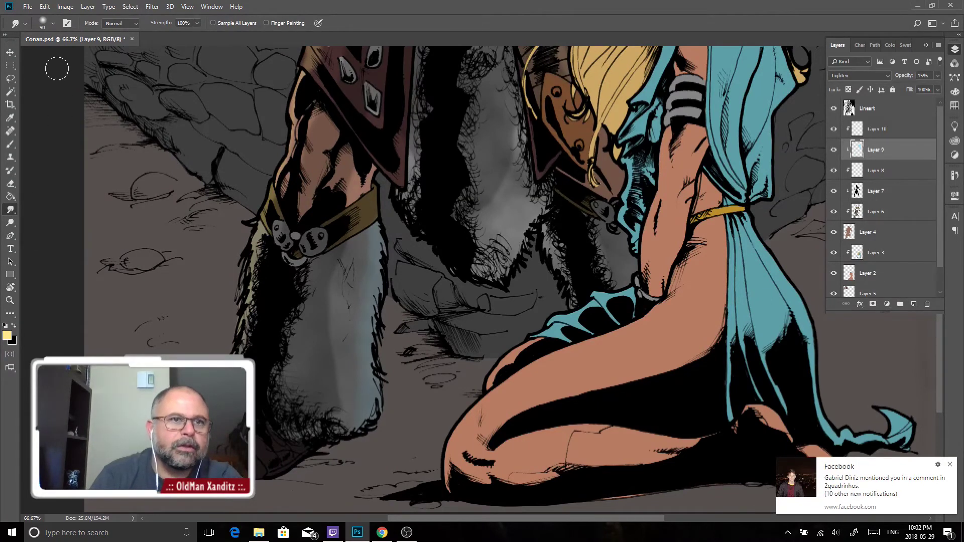
left_click(53, 24)
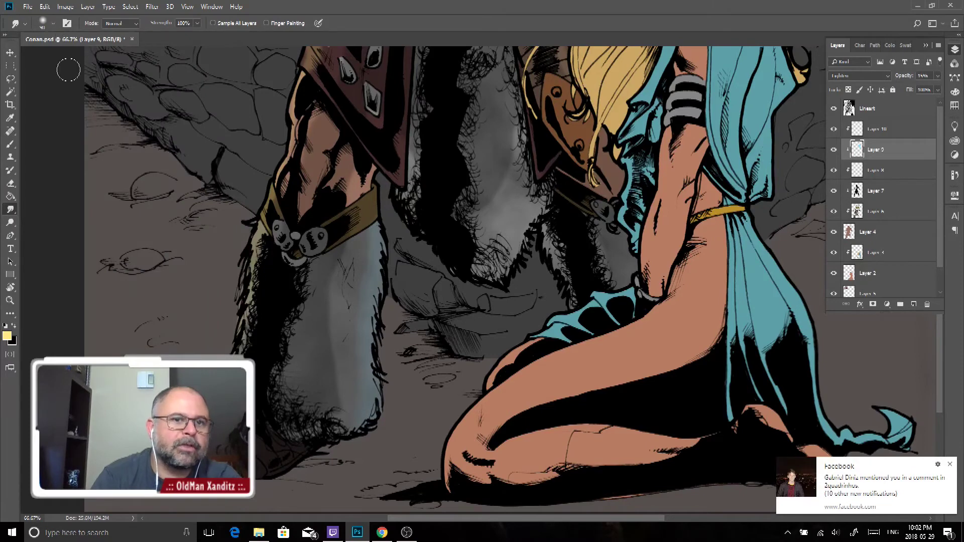
Smudge the fur shading upward on Layer 7
left_click(853, 192)
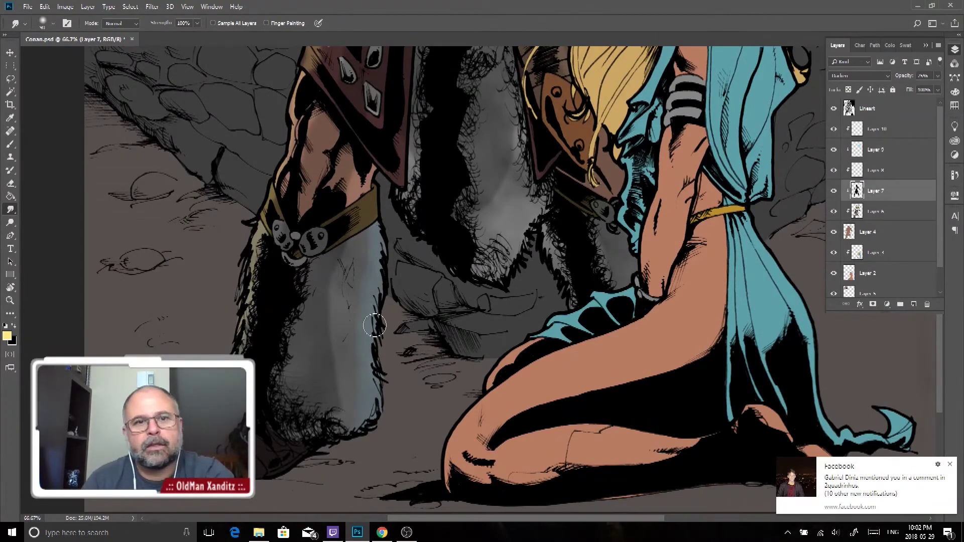
mouse_move(333, 414)
left_mouse_down()
mouse_move(323, 326)
mouse_move(334, 265)
mouse_move(354, 241)
mouse_move(327, 346)
mouse_move(336, 301)
mouse_move(333, 351)
mouse_move(353, 418)
mouse_move(318, 366)
mouse_move(317, 328)
left_mouse_up()
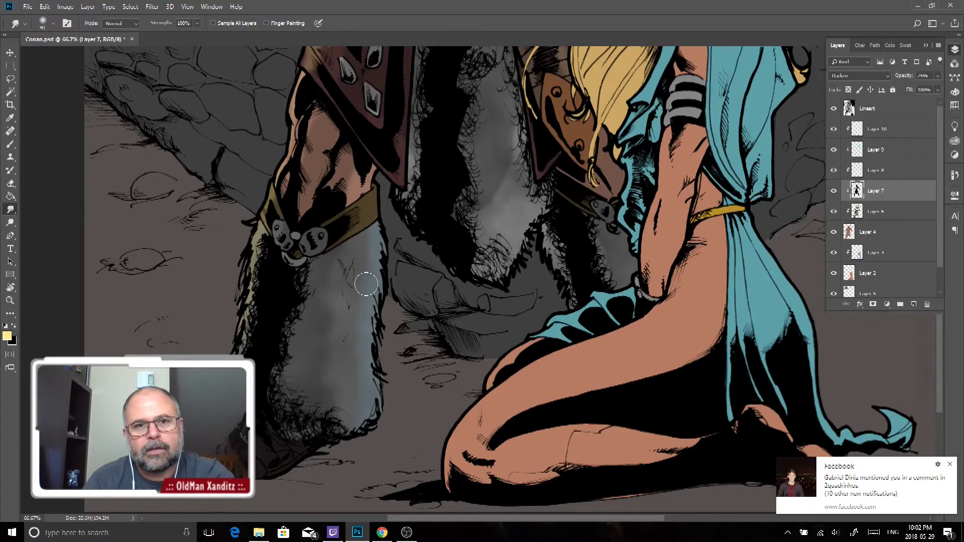
key("l")
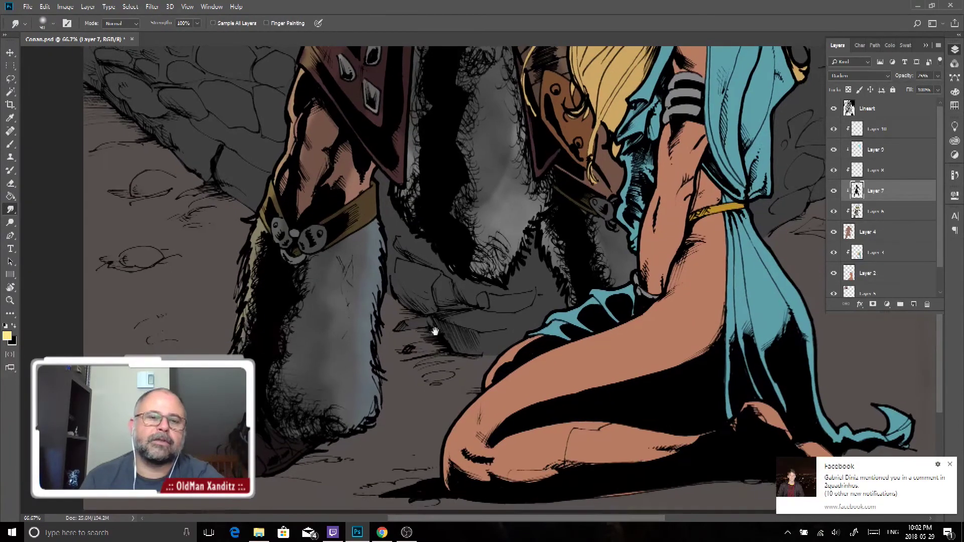
left_click_drag(431, 329, 409, 452)
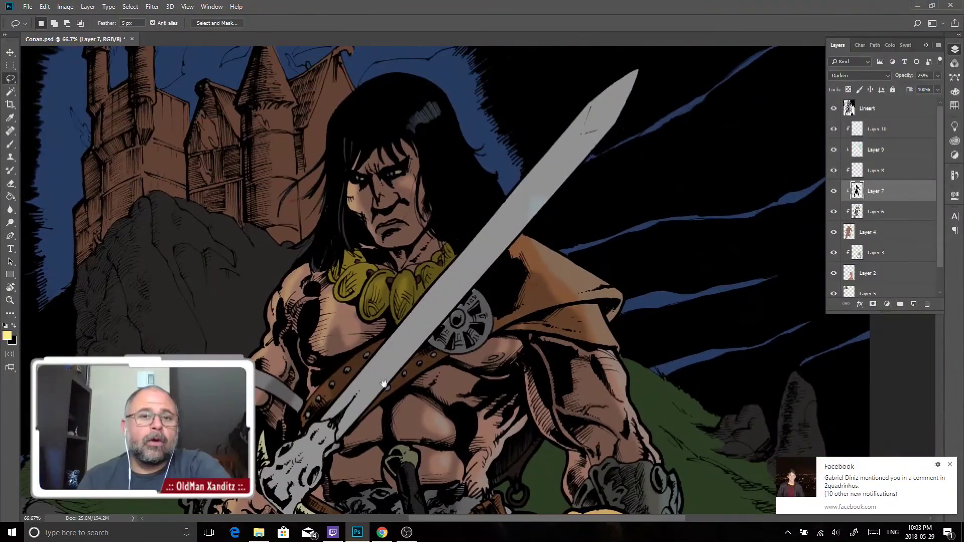
Show the whole illustration, make Layer 8 active and set black as the painting colour
mouse_move(386, 398)
left_mouse_down()
mouse_move(408, 344)
mouse_move(409, 302)
left_mouse_up()
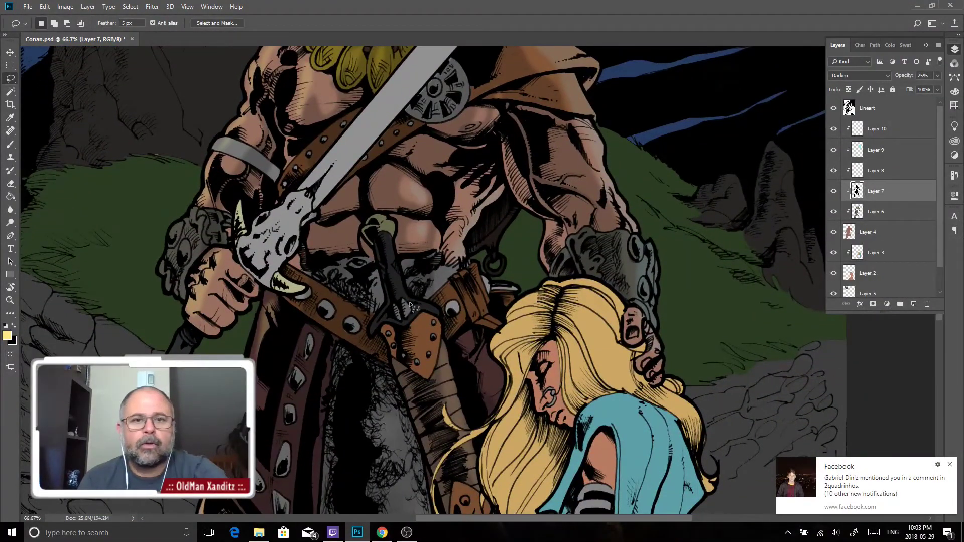
left_click_drag(409, 302, 413, 307)
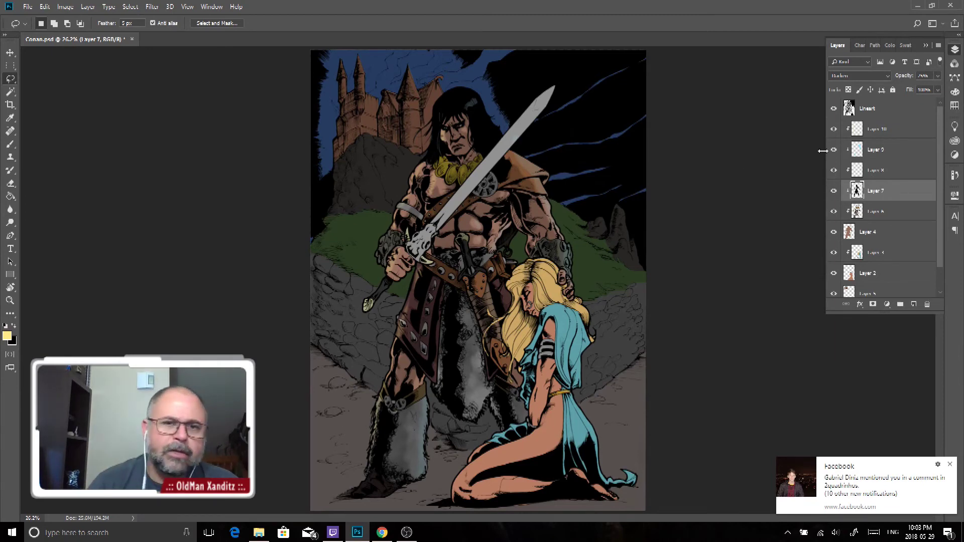
left_click(901, 170)
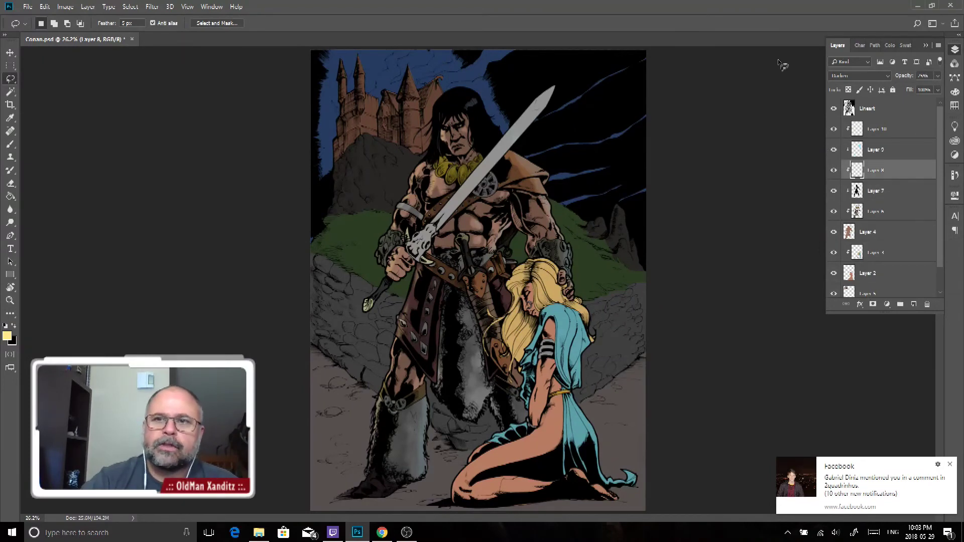
left_click(14, 326)
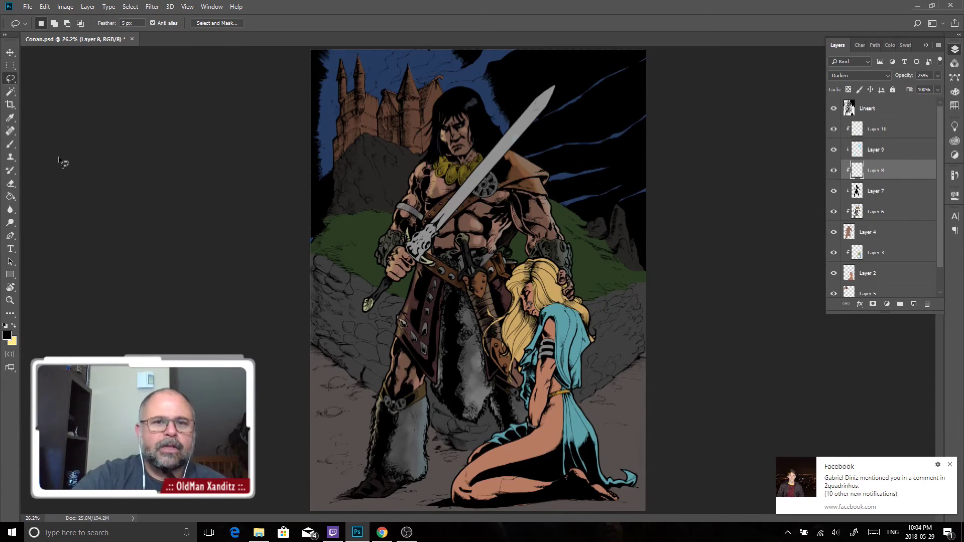
Choose a small hard round preset for the Brush tool
left_click(10, 147)
left_click(53, 24)
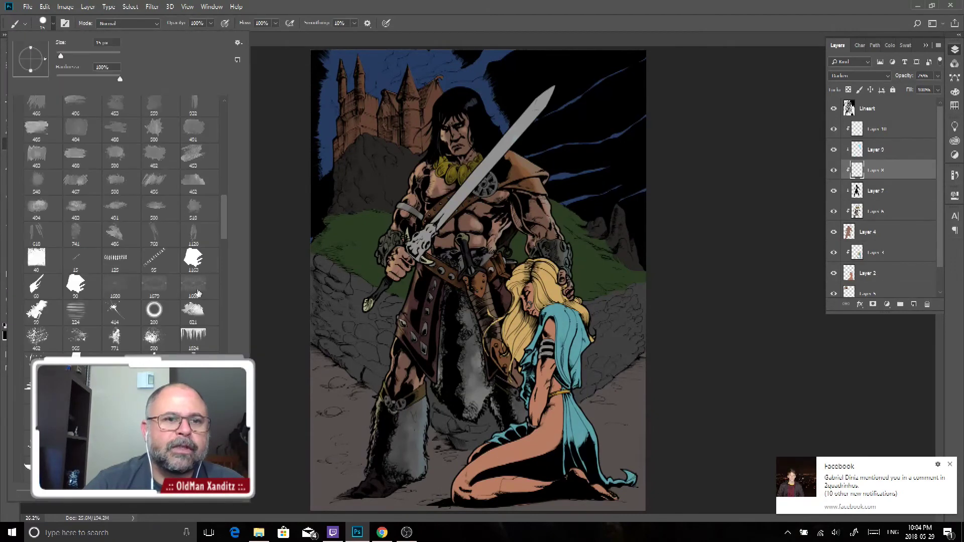
scroll(232, 219, "down", 5)
scroll(224, 240, "down", 5)
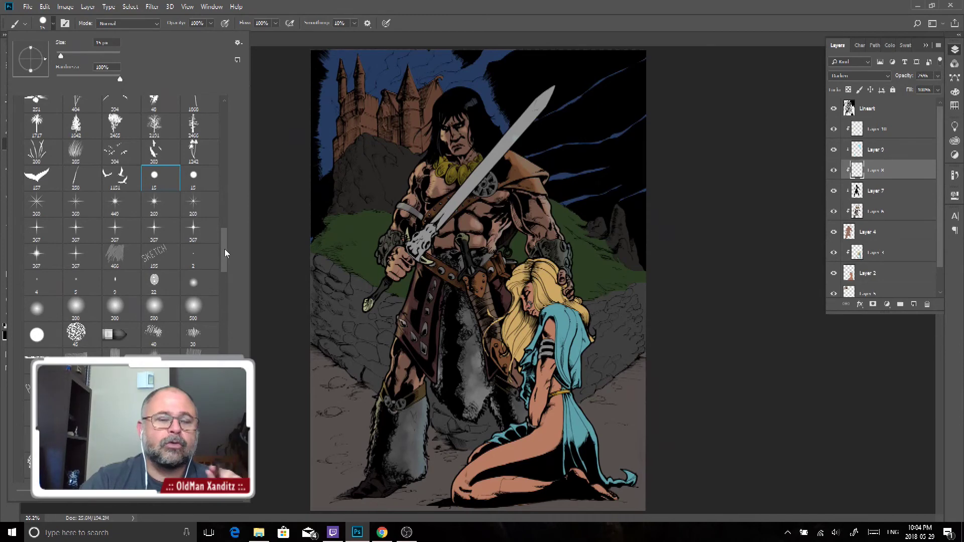
mouse_move(225, 248)
left_mouse_down()
mouse_move(222, 284)
mouse_move(224, 266)
left_mouse_up()
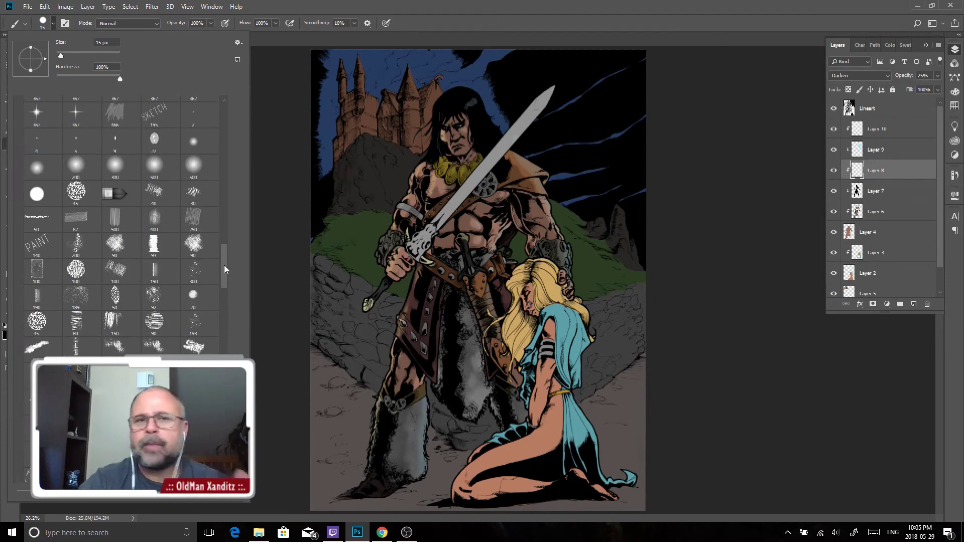
left_click_drag(224, 264, 223, 246)
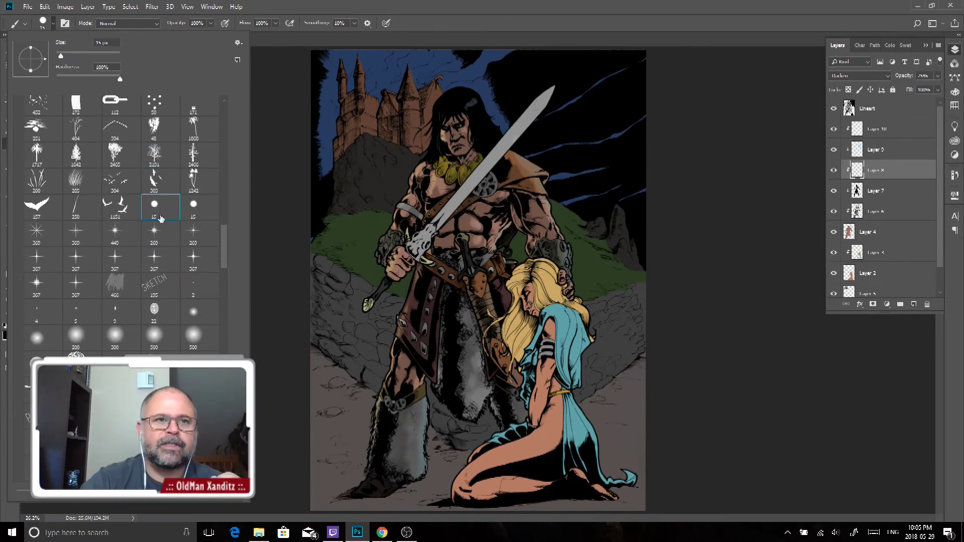
left_click_drag(61, 56, 80, 59)
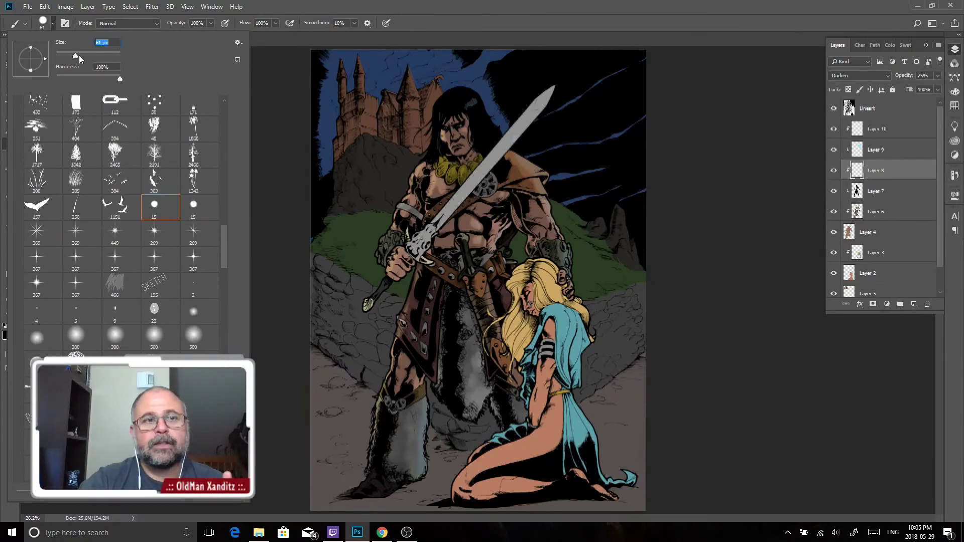
left_click(292, 173)
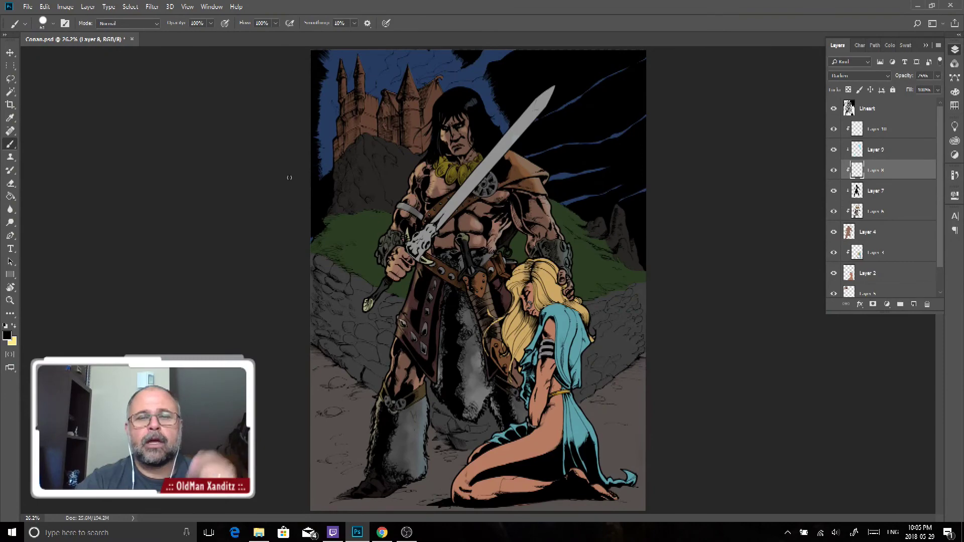
Zoom into a close-up of Conan's face and necklace, with the Brush tool selected
key("z")
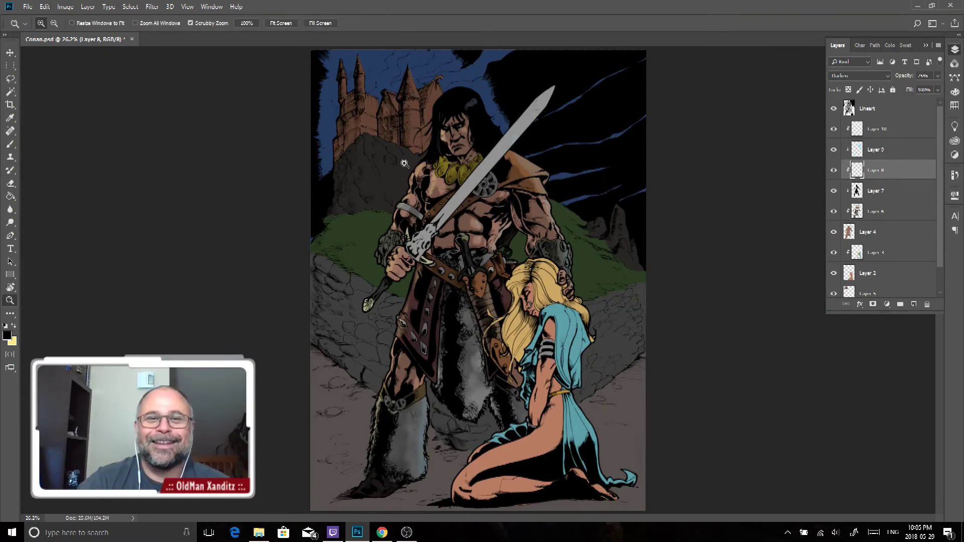
left_click_drag(406, 164, 439, 274)
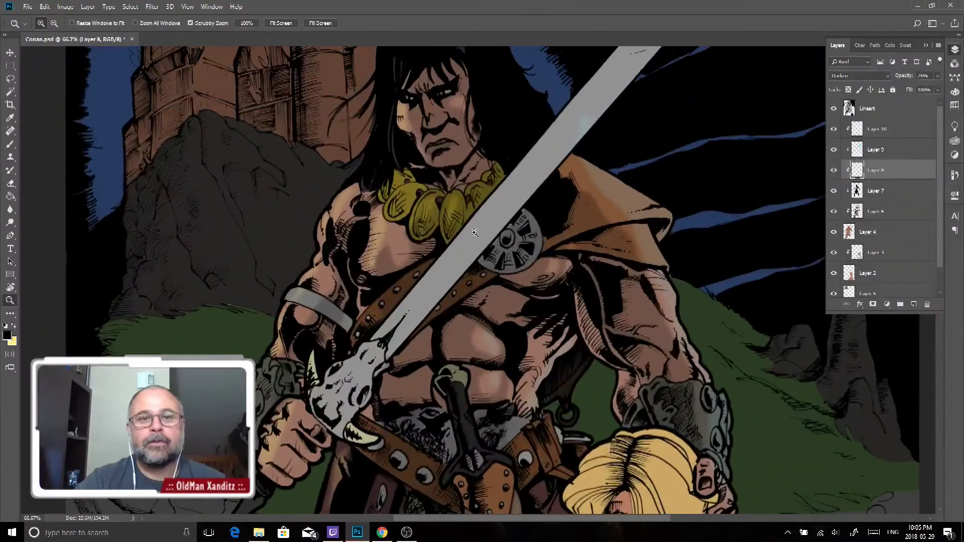
key("ctrl+plus")
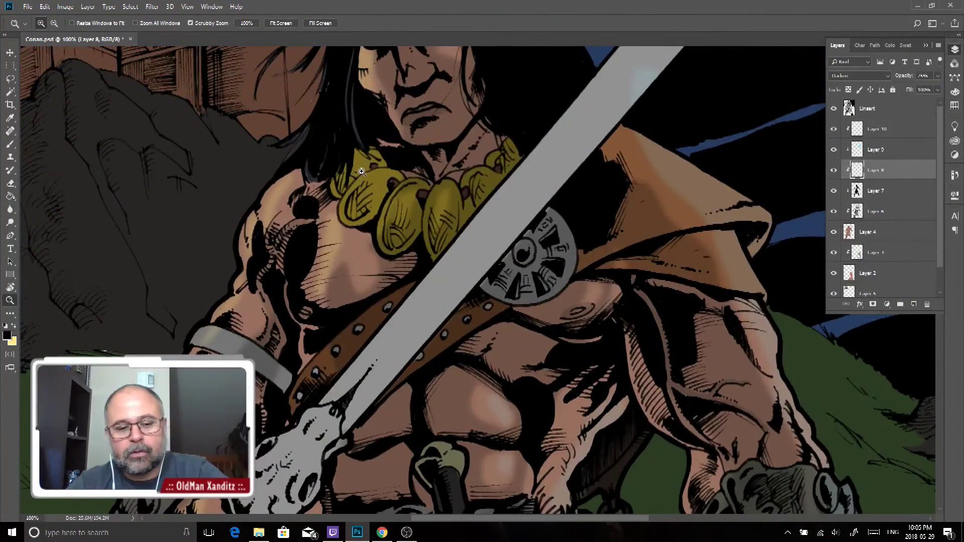
key("alt")
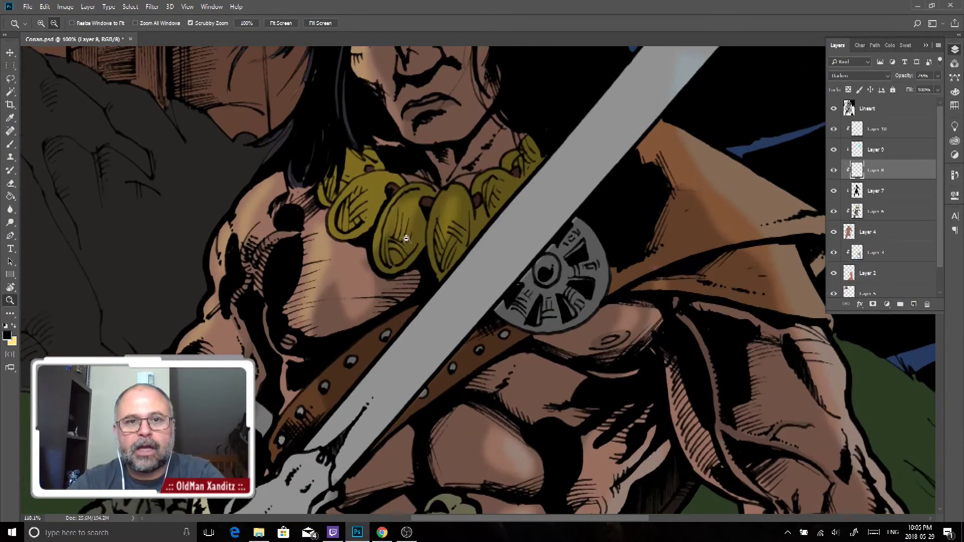
mouse_move(400, 150)
left_mouse_down()
mouse_move(421, 258)
mouse_move(411, 397)
left_mouse_up()
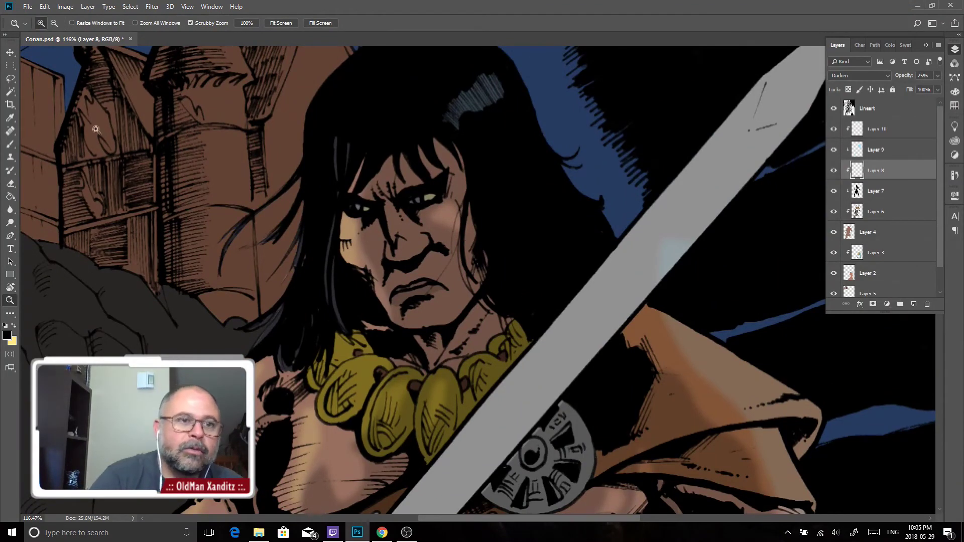
left_click(10, 145)
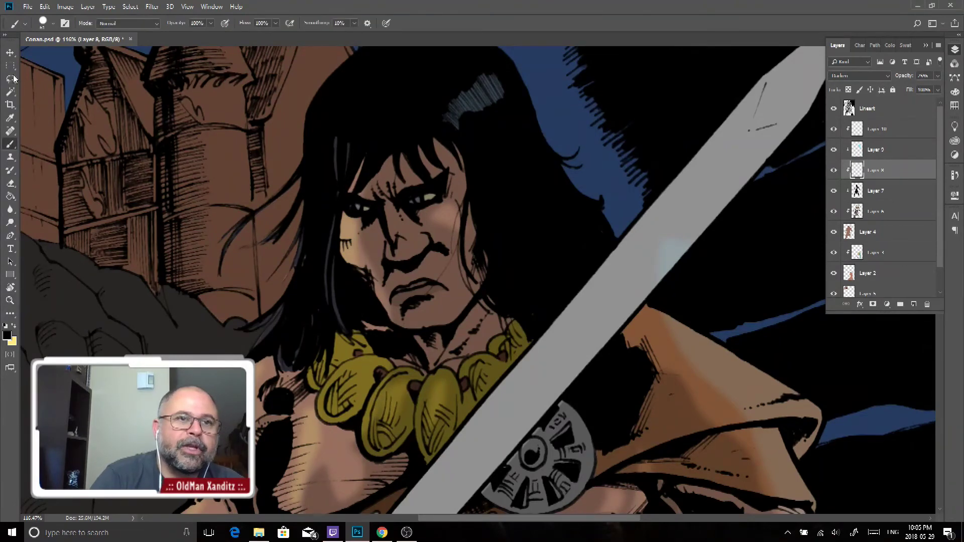
Set the brush size to 41 px and paint soft dark shading on Conan's nose and cheek
left_click(53, 23)
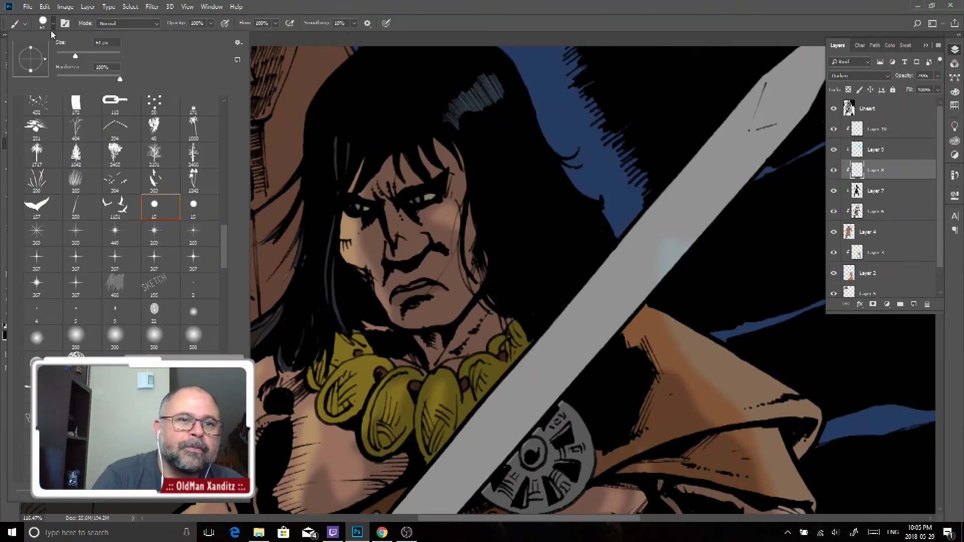
left_click(315, 179)
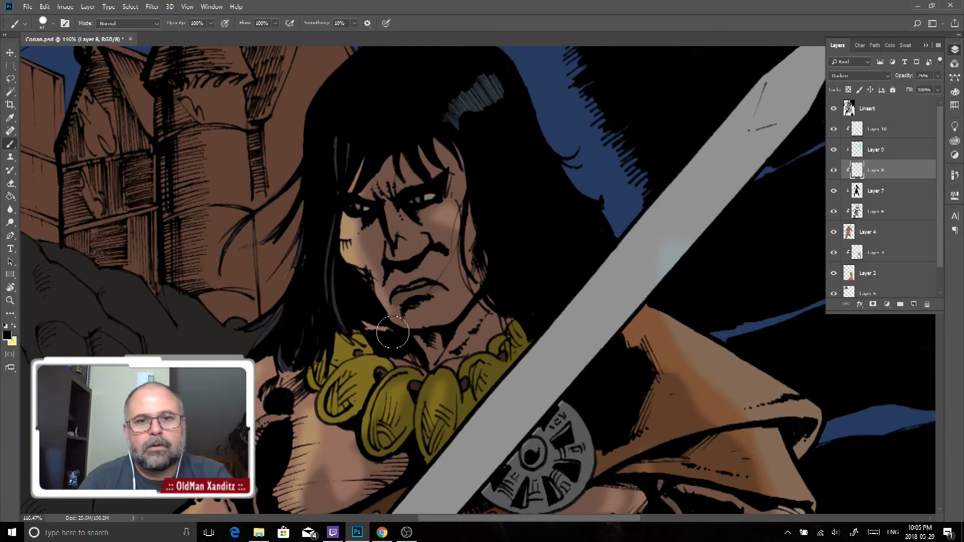
left_click(53, 24)
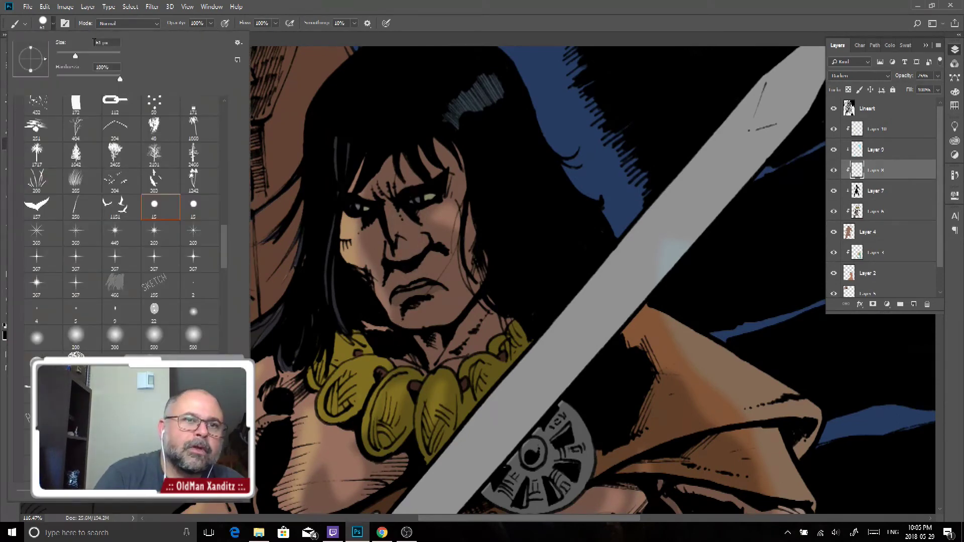
type("41")
key("Return")
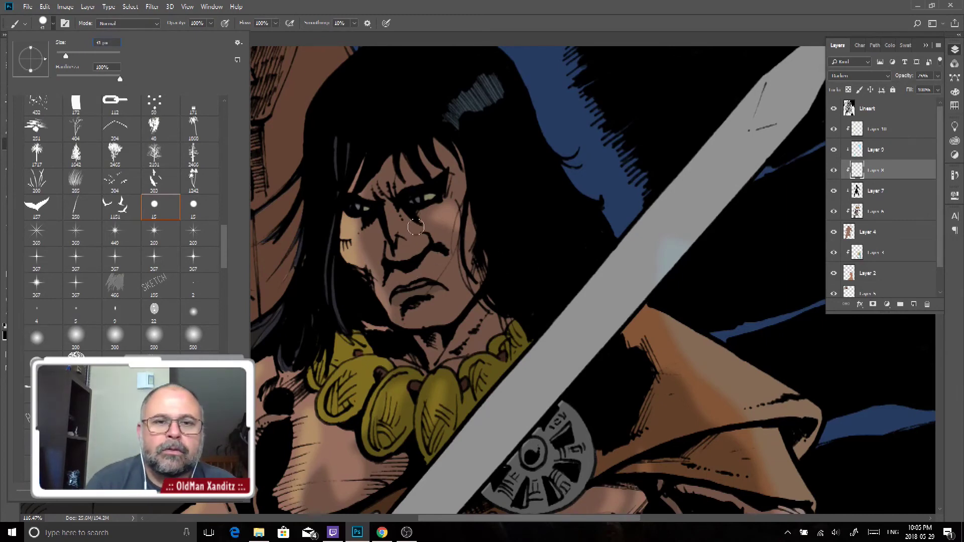
left_click(405, 206)
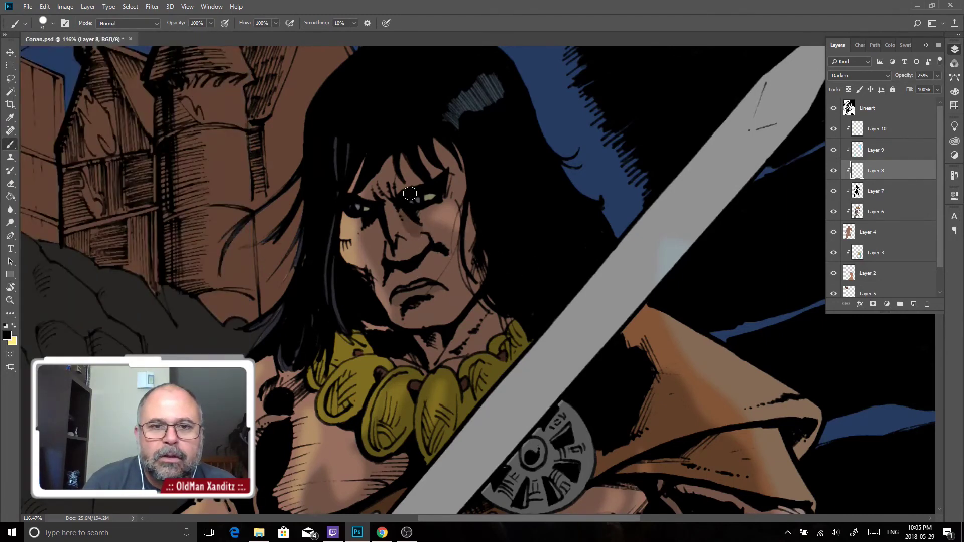
left_click_drag(406, 248, 446, 261)
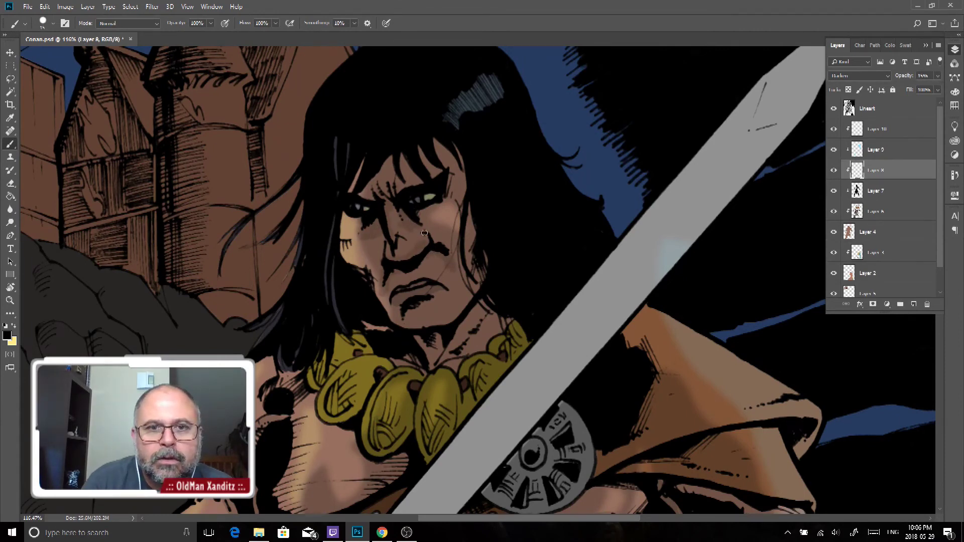
Paint extra shading strokes over the chest skin at lower left
left_click(54, 23)
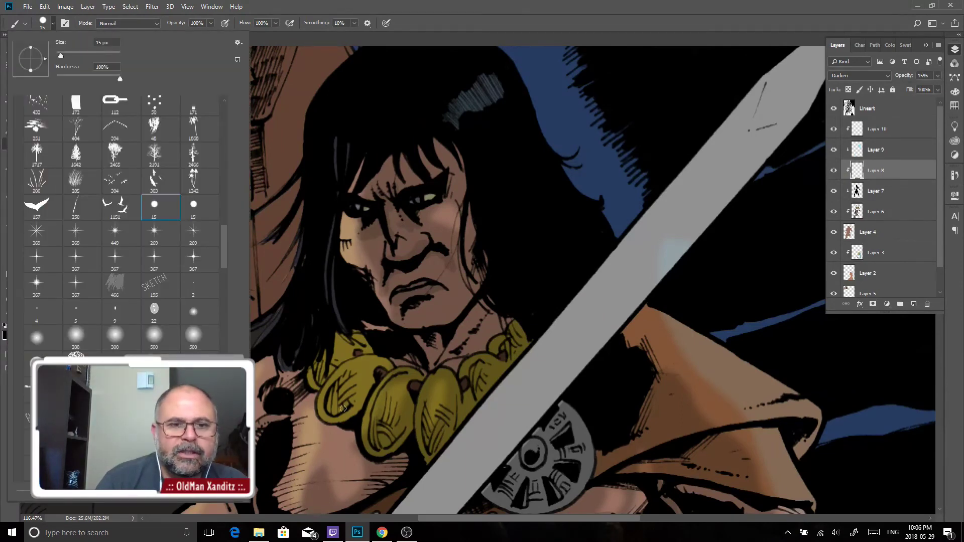
left_click(330, 429)
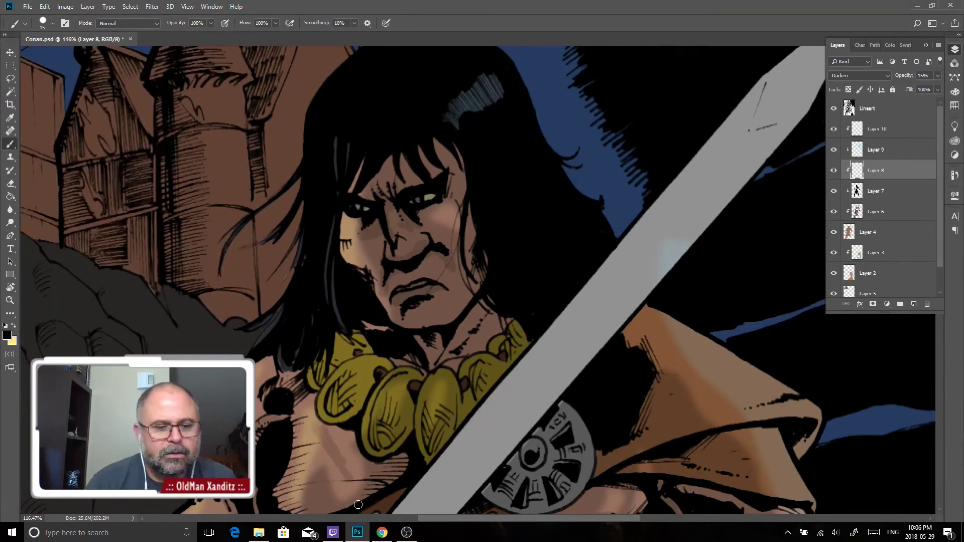
left_click_drag(346, 477, 321, 429)
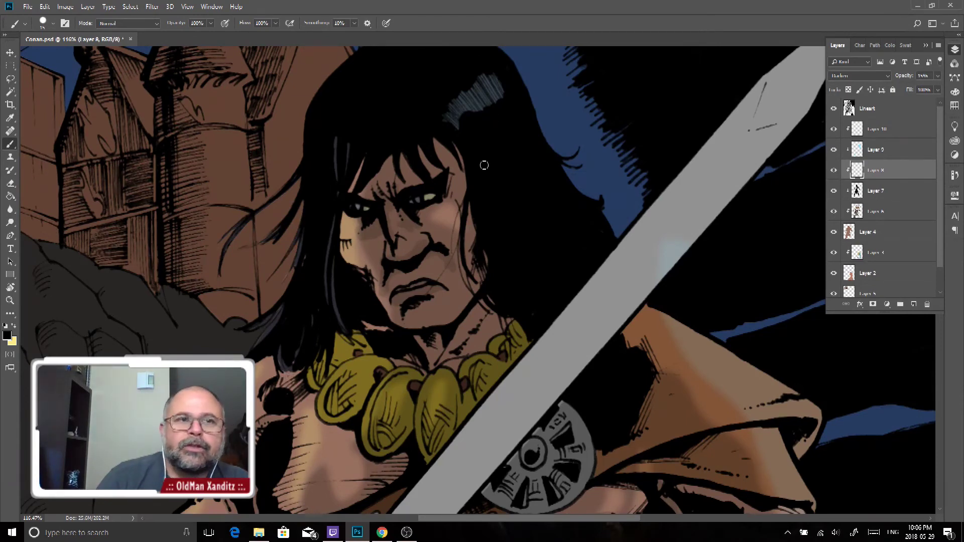
left_click(149, 7)
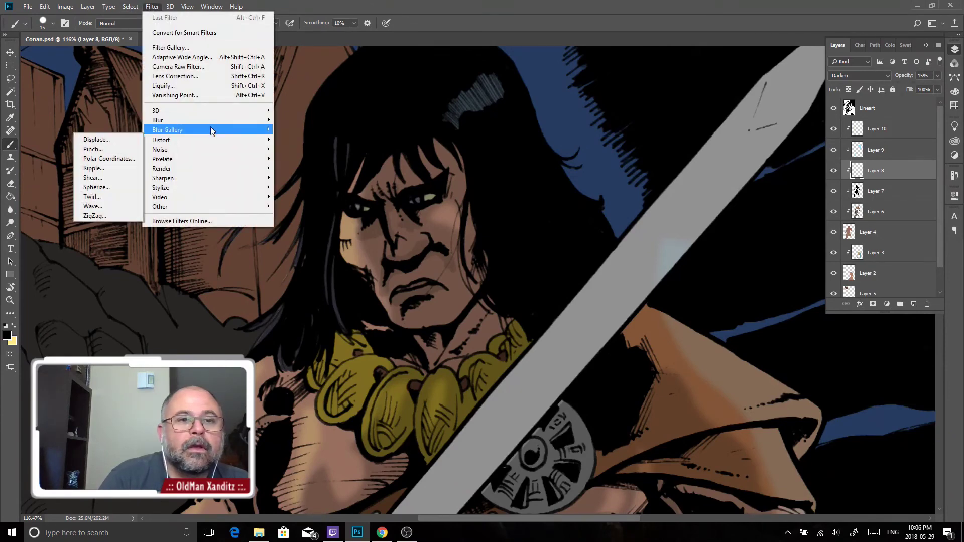
mouse_move(207, 120)
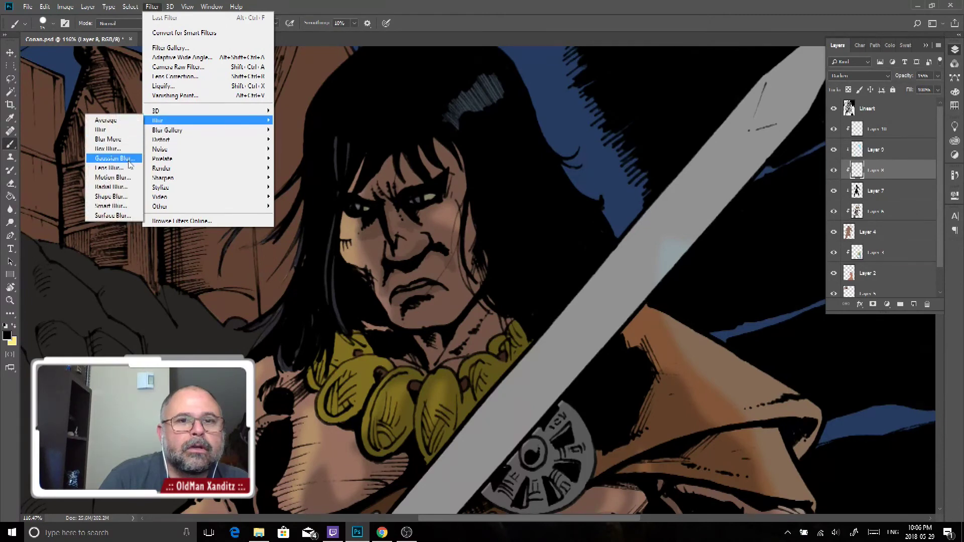
Soften Layer 8's dark face shading with a 3.7-pixel Gaussian Blur, then return to the Brush
left_click(131, 158)
left_click_drag(442, 102, 560, 126)
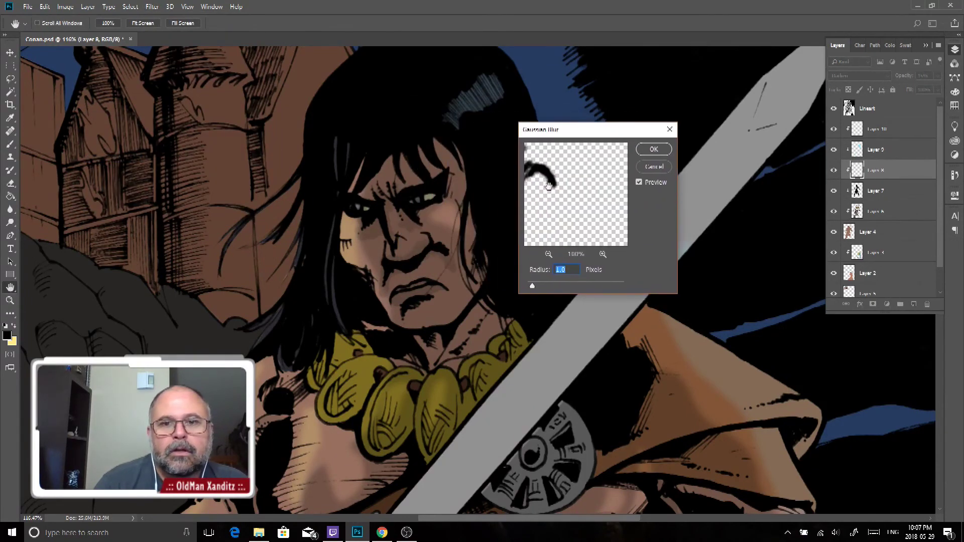
left_click_drag(541, 174, 602, 243)
left_click_drag(532, 286, 547, 287)
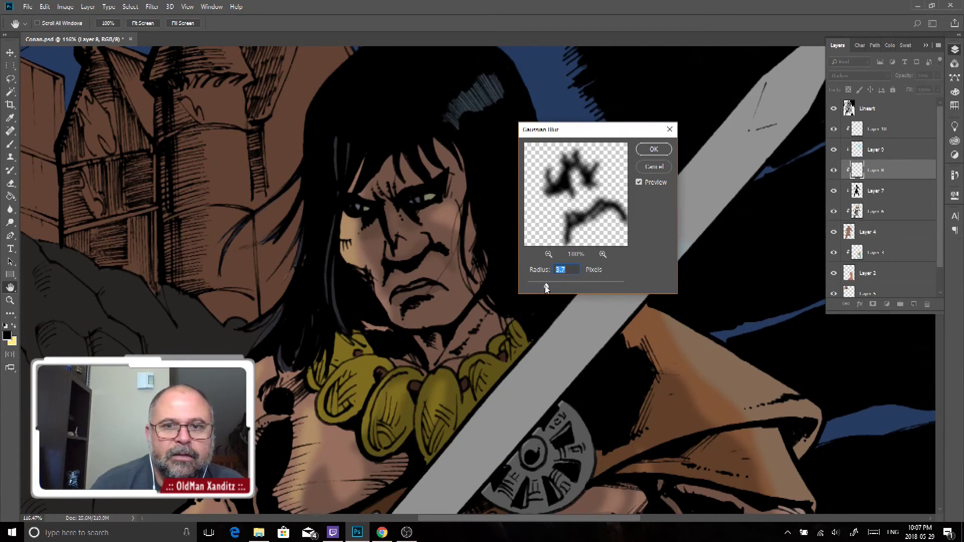
key("Return")
key("b")
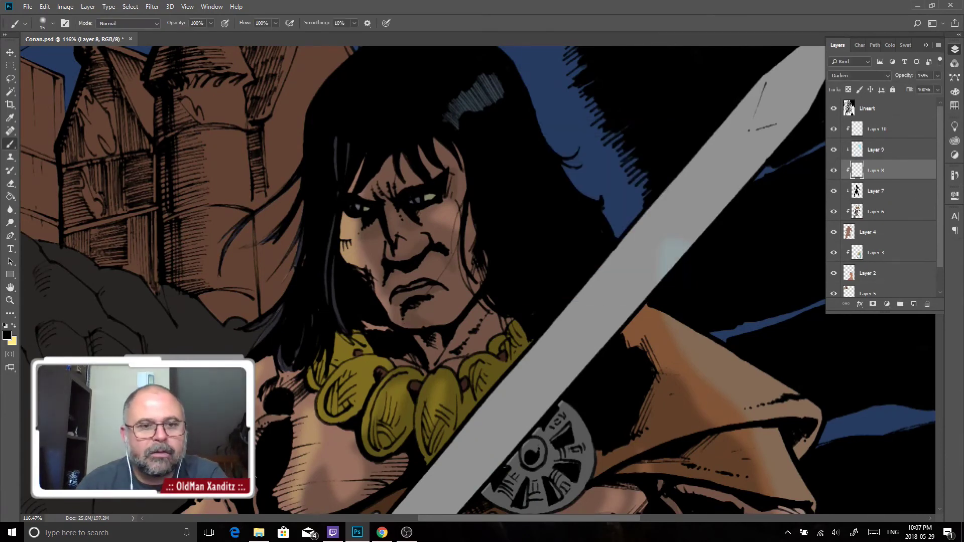
Brush faint dark shading across Conan's neck and down the necklace, then fit the image on screen
scroll(359, 376, "down", 3)
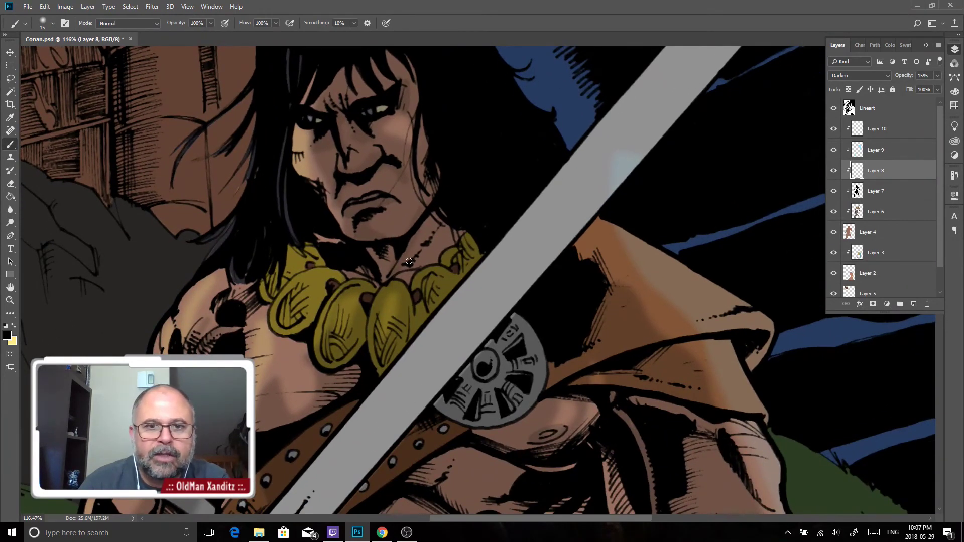
left_click_drag(387, 251, 371, 252)
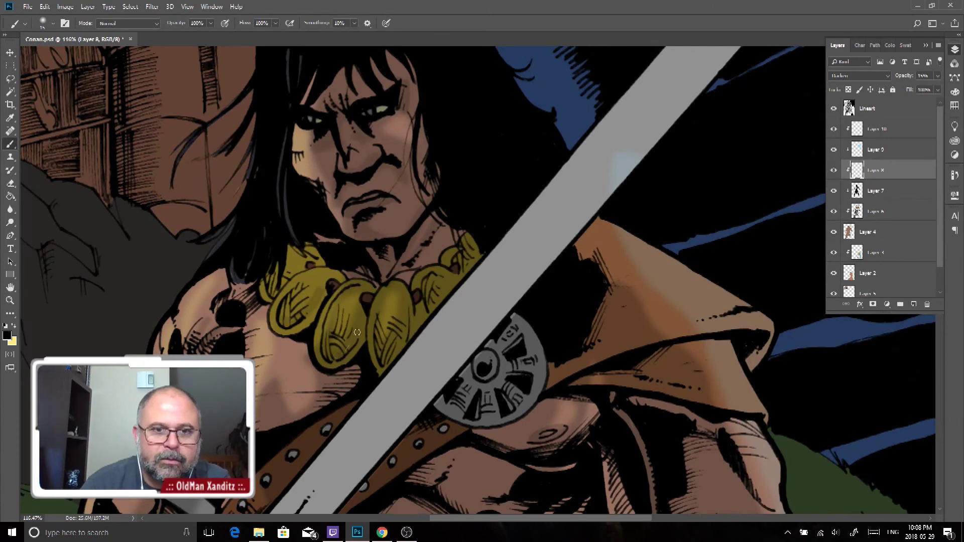
left_click_drag(401, 294, 404, 339)
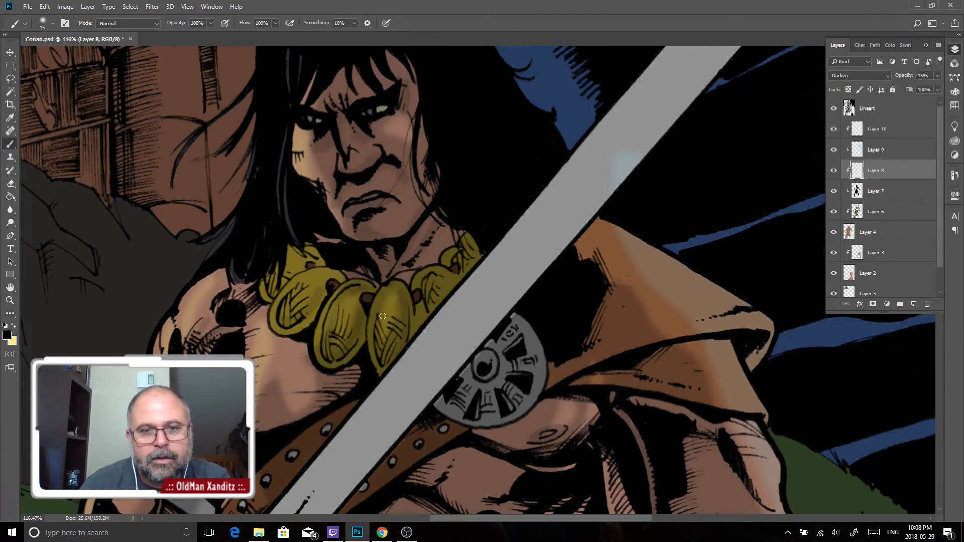
scroll(412, 286, "up", 2)
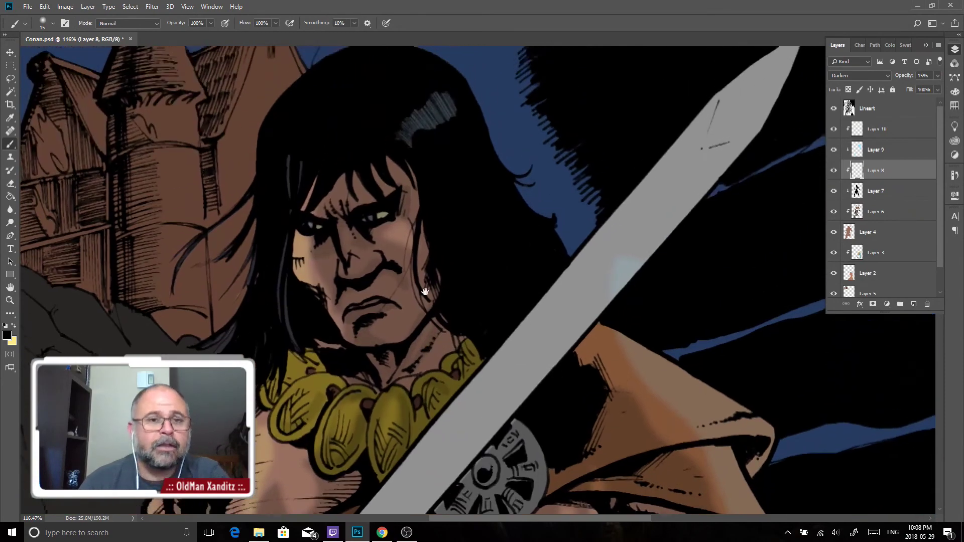
scroll(382, 306, "up", 2)
scroll(351, 326, "up", 1)
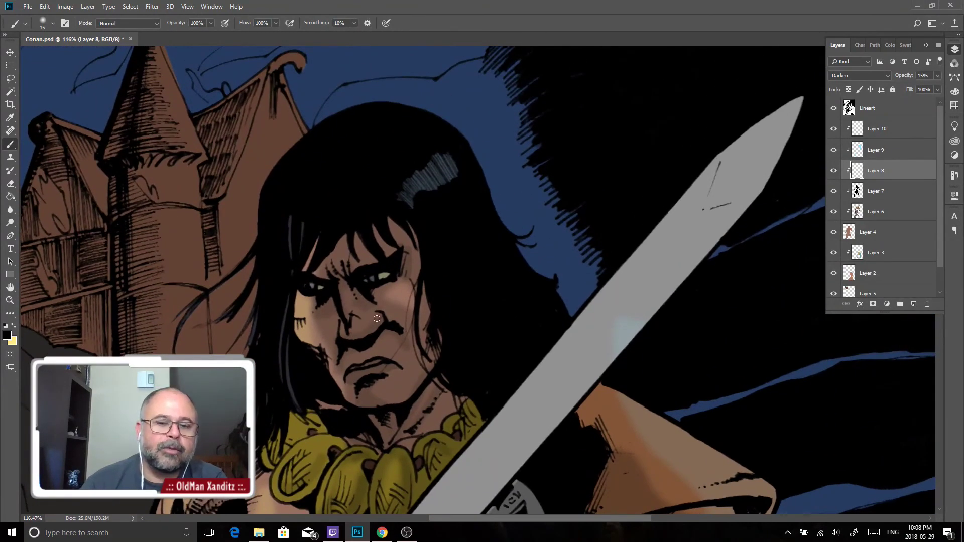
key("ctrl+0")
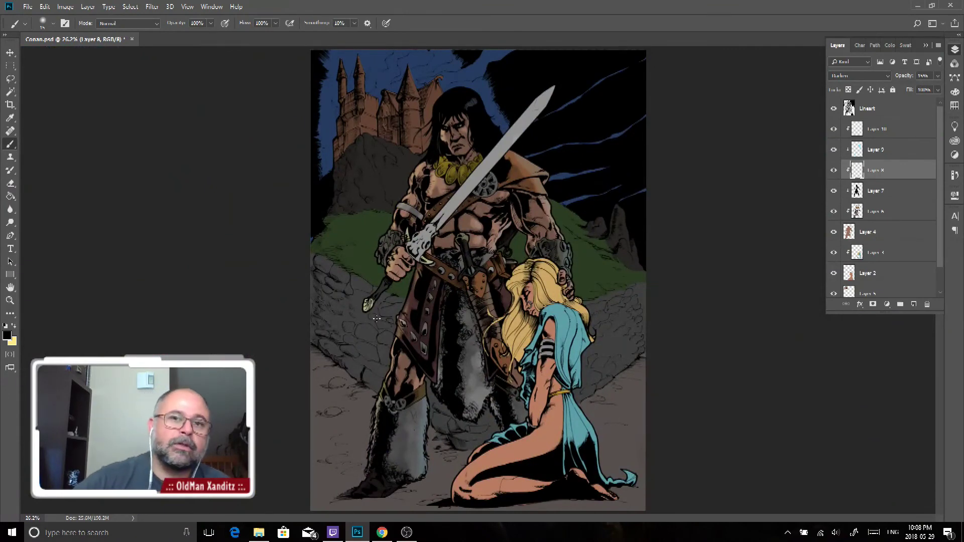
Zoom in and out to inspect Conan's face, ending zoomed around it
left_click(10, 300)
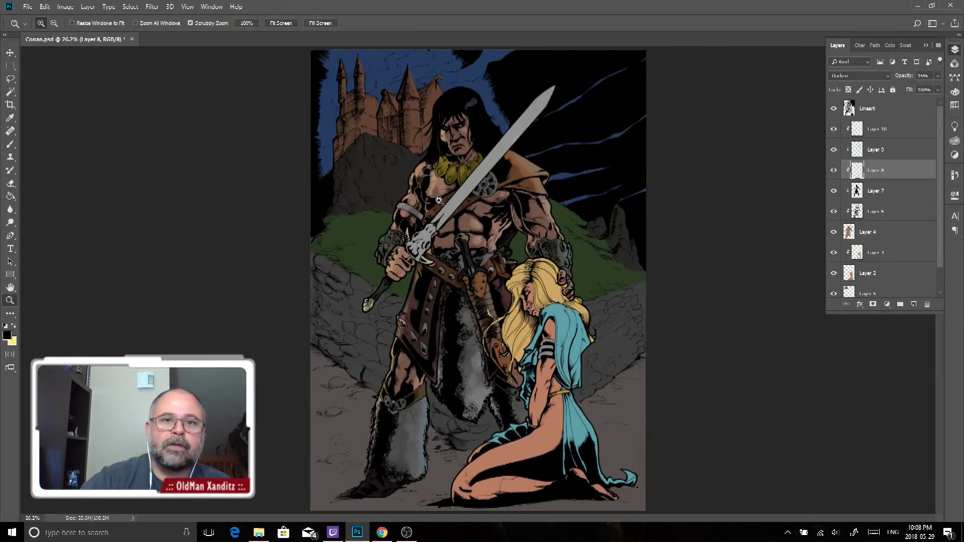
left_click(457, 124)
left_click(457, 124)
left_click(456, 124)
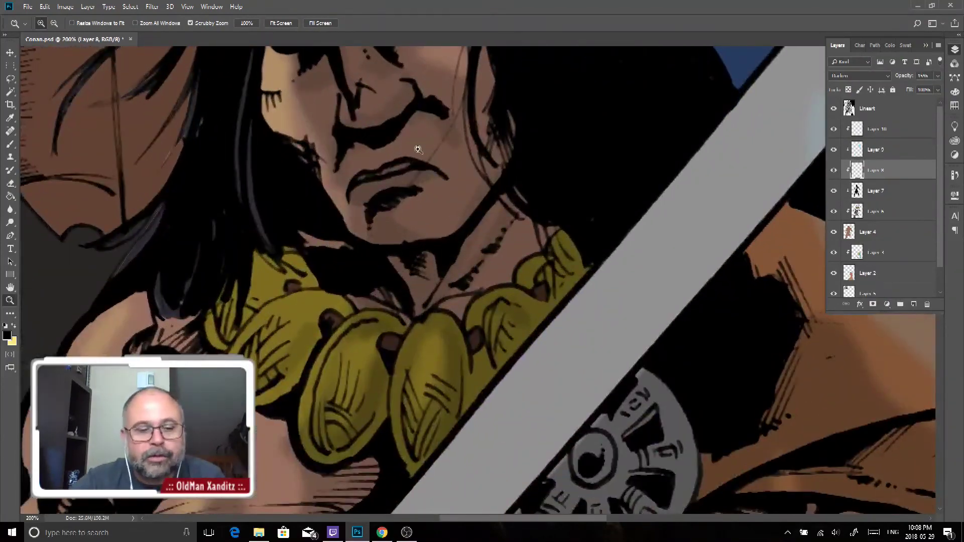
key("ctrl+0")
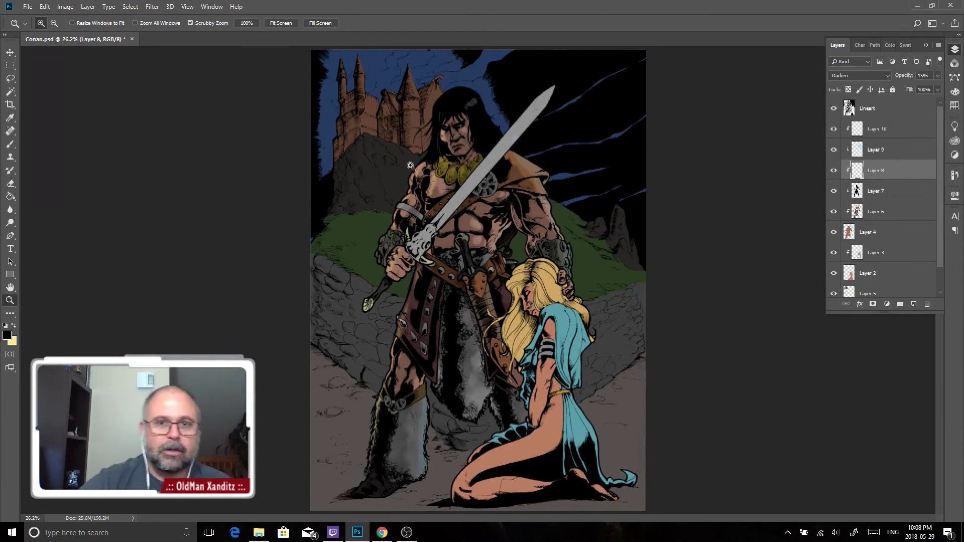
left_click_drag(425, 93, 481, 185)
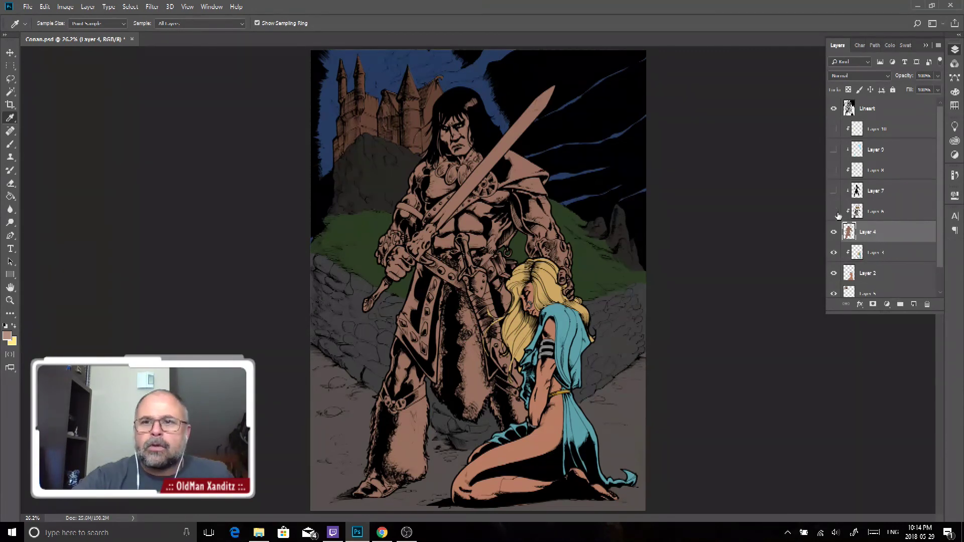
Turn visibility back on for Layers 6, 7, 8, 9 and 10
left_click(834, 211)
left_click(834, 190)
left_click(834, 171)
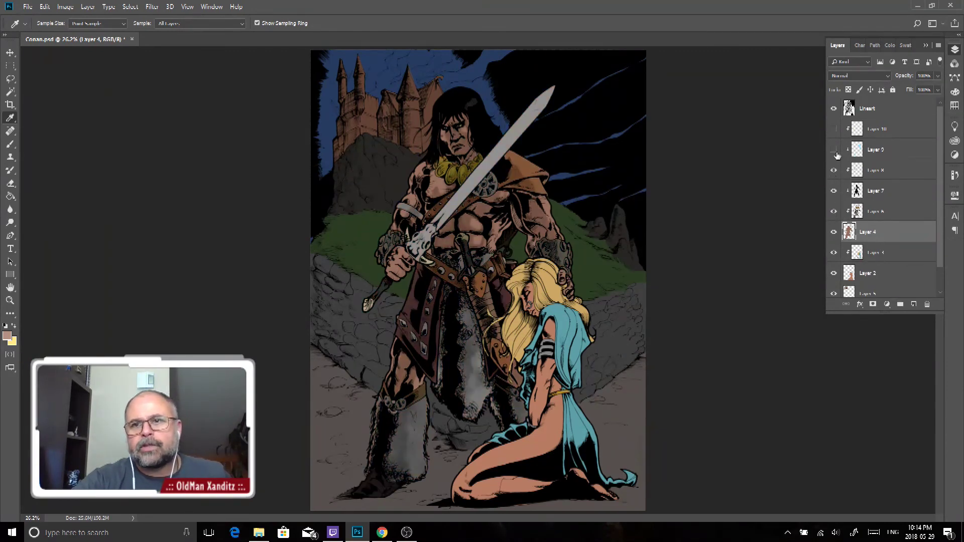
left_click(834, 149)
left_click(834, 130)
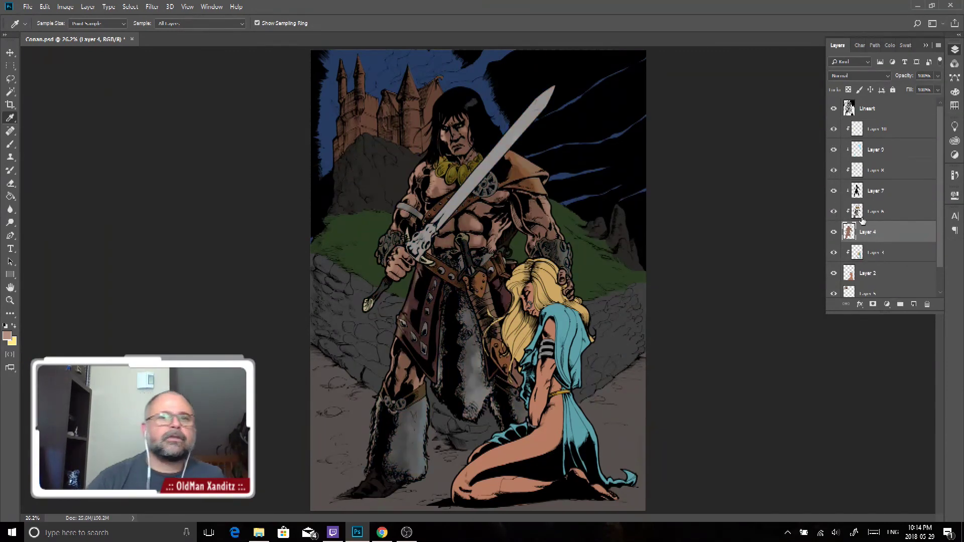